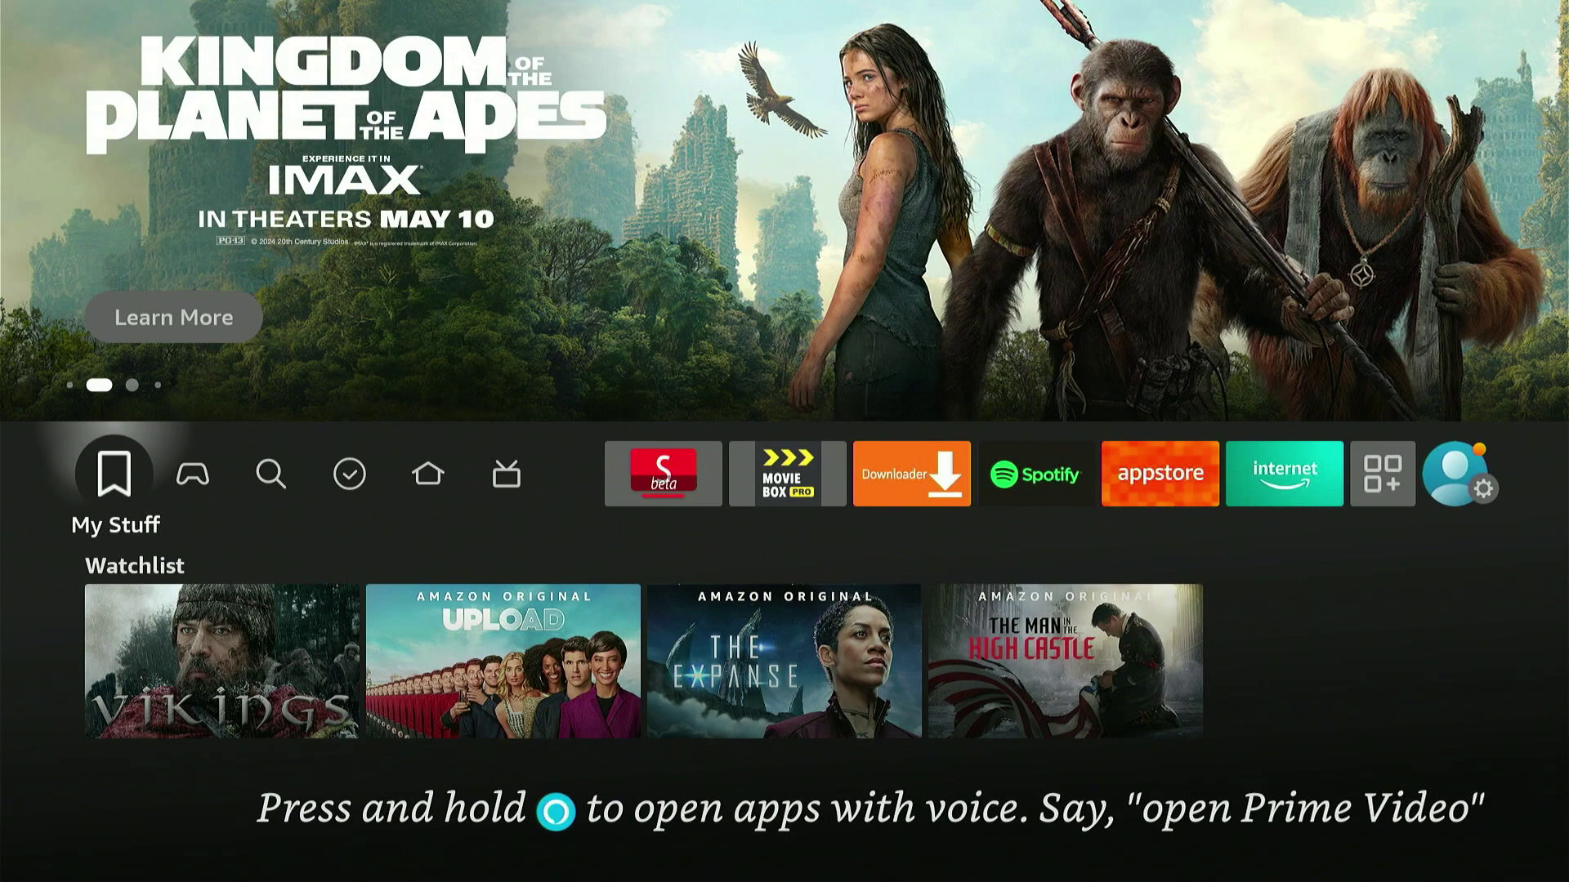
Launch Downloader, browse its on-screen keyboard, then exit back to the home screen
key(Right)
key(Right)
key(Right)
key(Right)
key(Right)
key(Right)
key(Right)
key(Right)
key(Return)
key(Return)
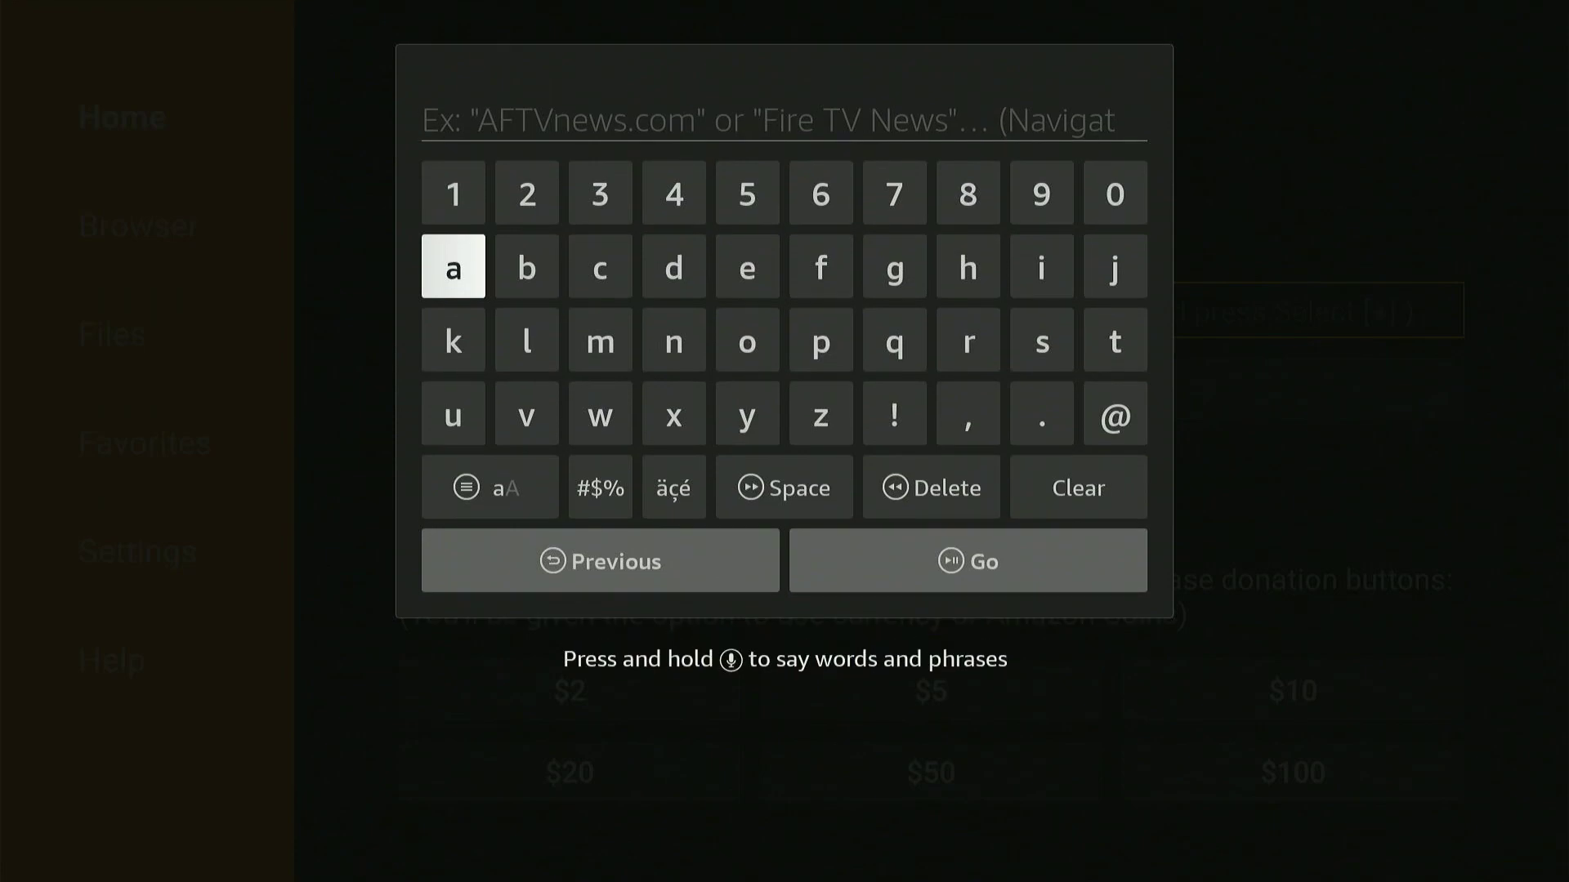
key(Up)
key(Down)
key(Down)
key(Up)
key(Right)
key(Right)
key(Right)
key(Right)
key(Right)
key(Right)
key(Right)
key(Right)
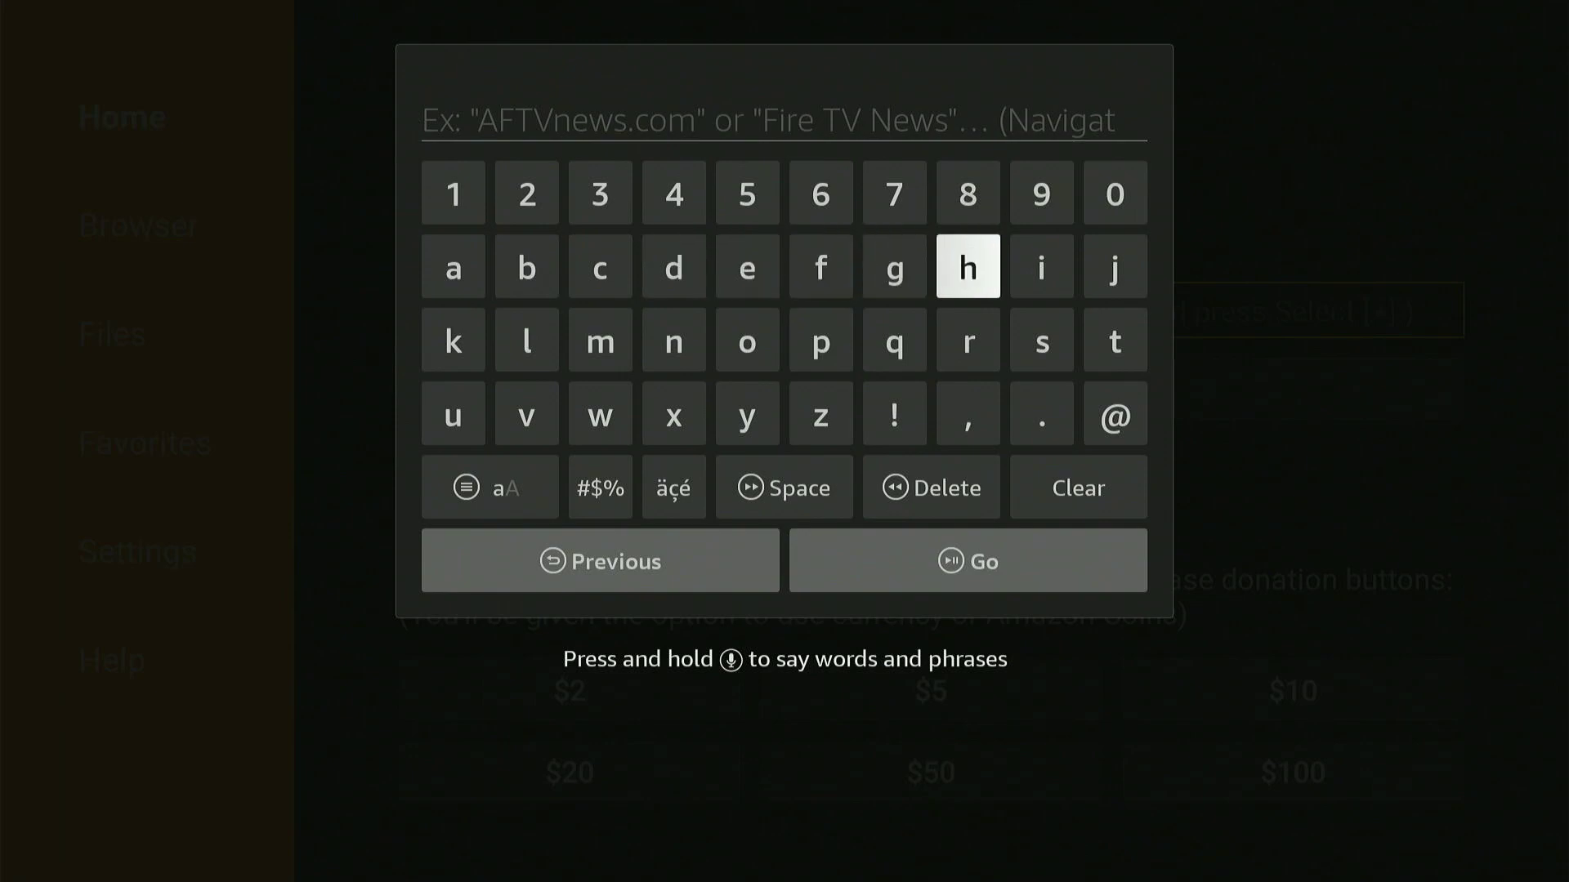
key(Down)
key(Down)
key(Left)
key(Left)
key(Left)
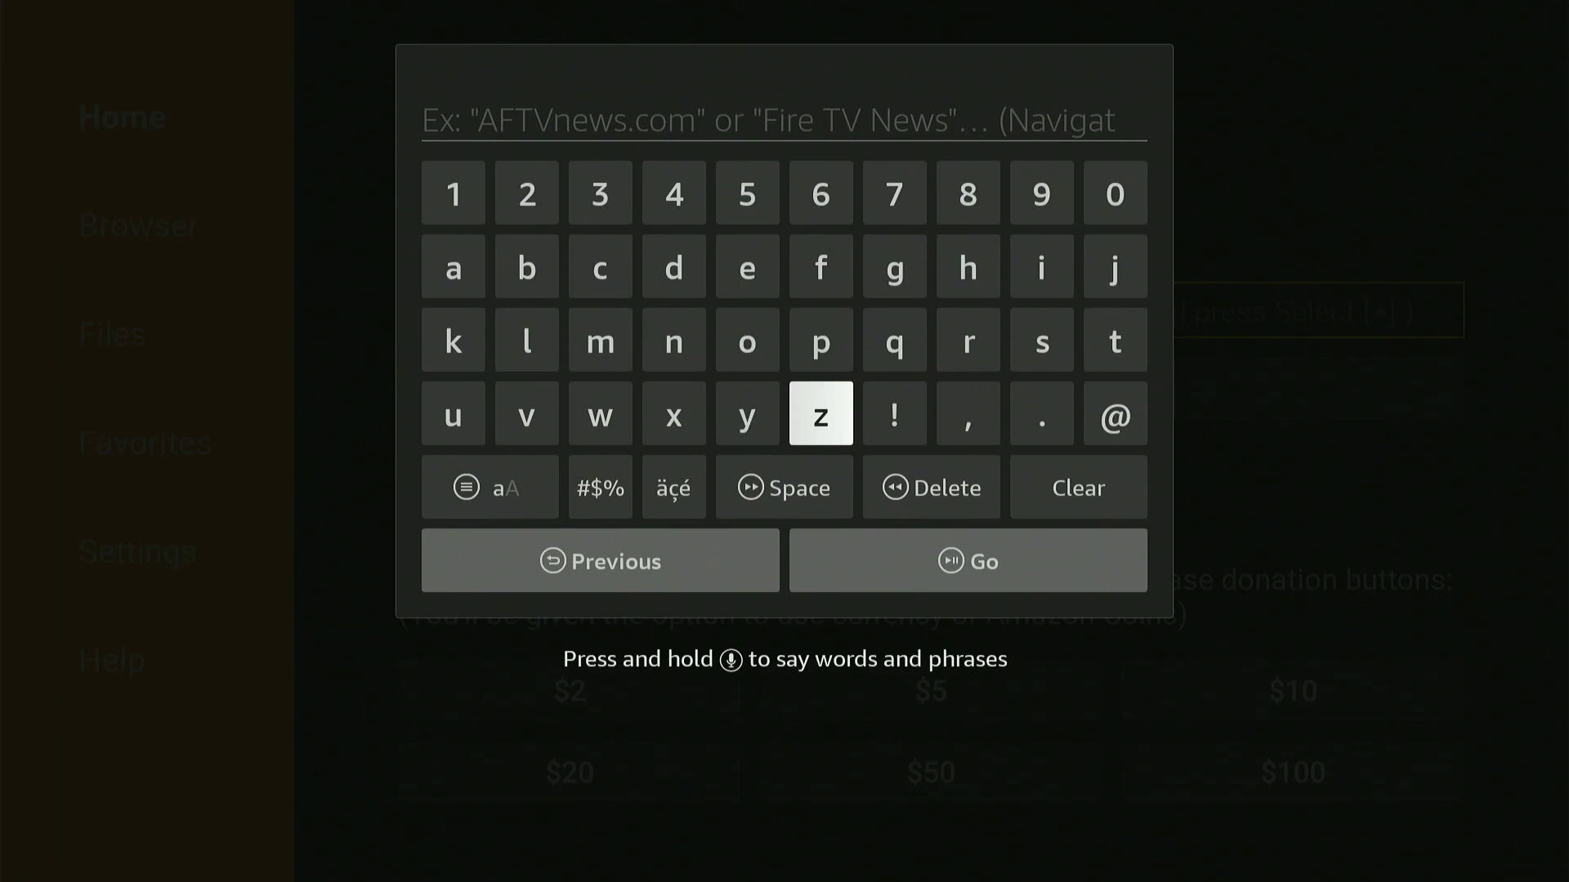
key(Up)
key(Up)
key(Left)
key(Left)
key(Left)
key(Left)
key(Left)
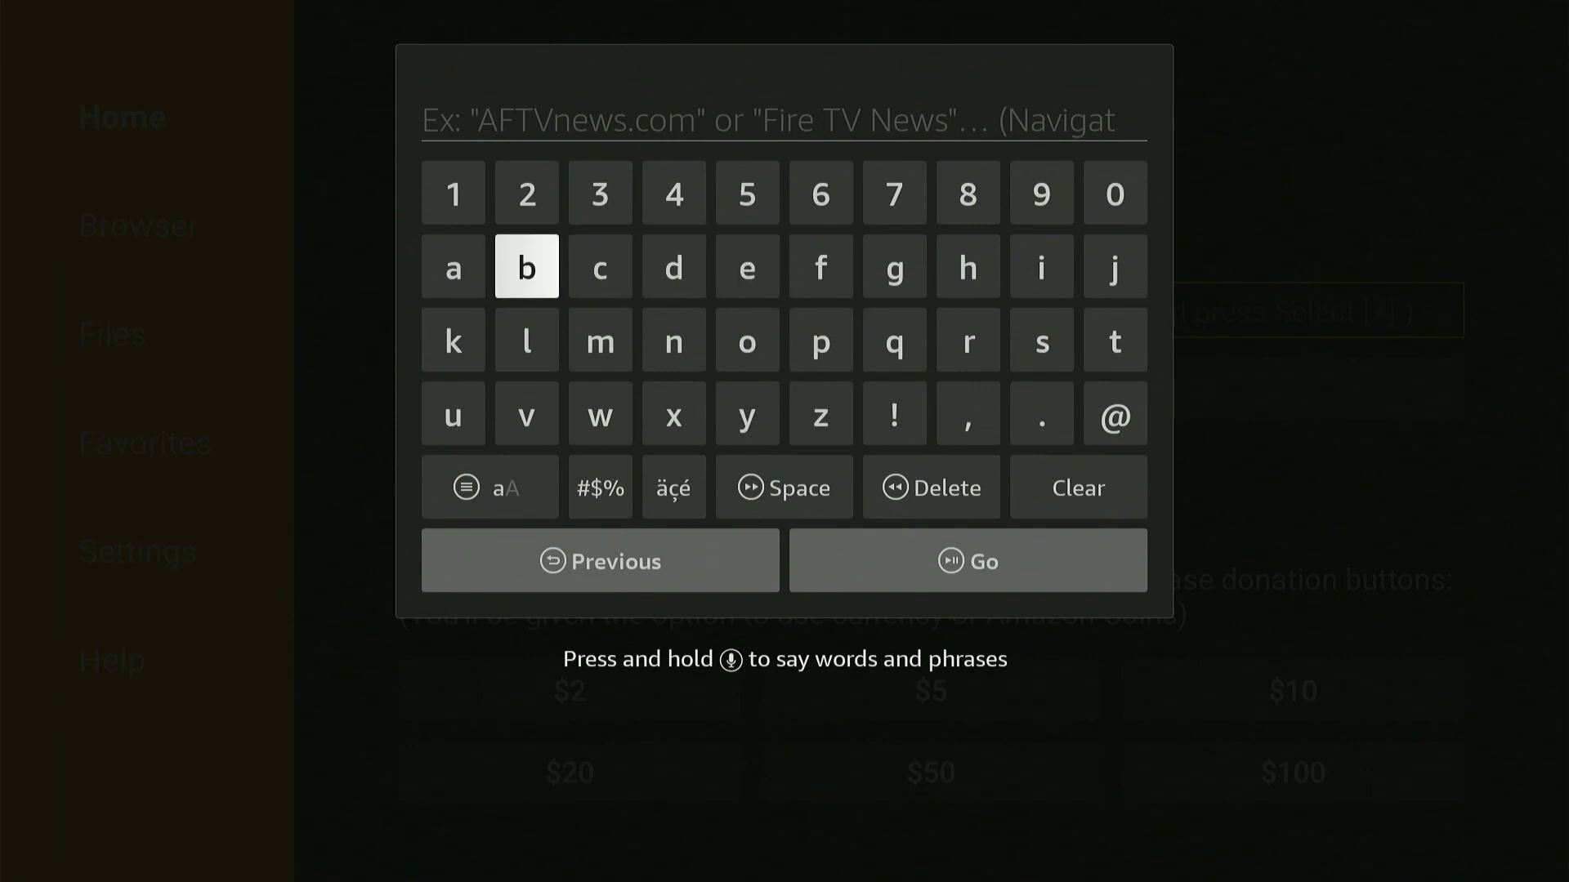
key(Down)
key(Escape)
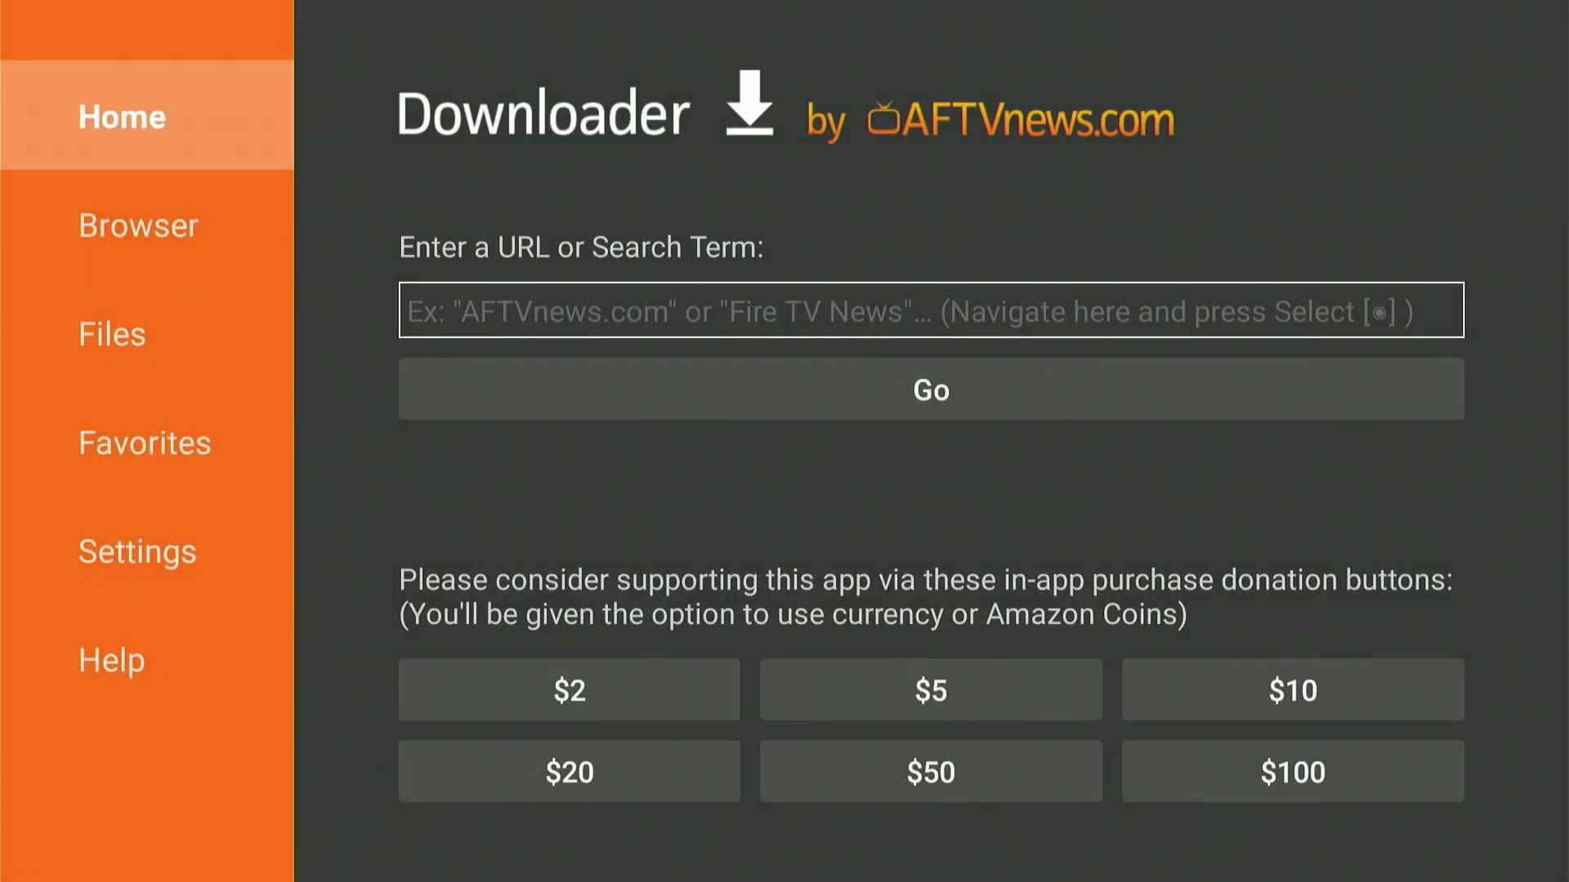
key(Escape)
key(Escape)
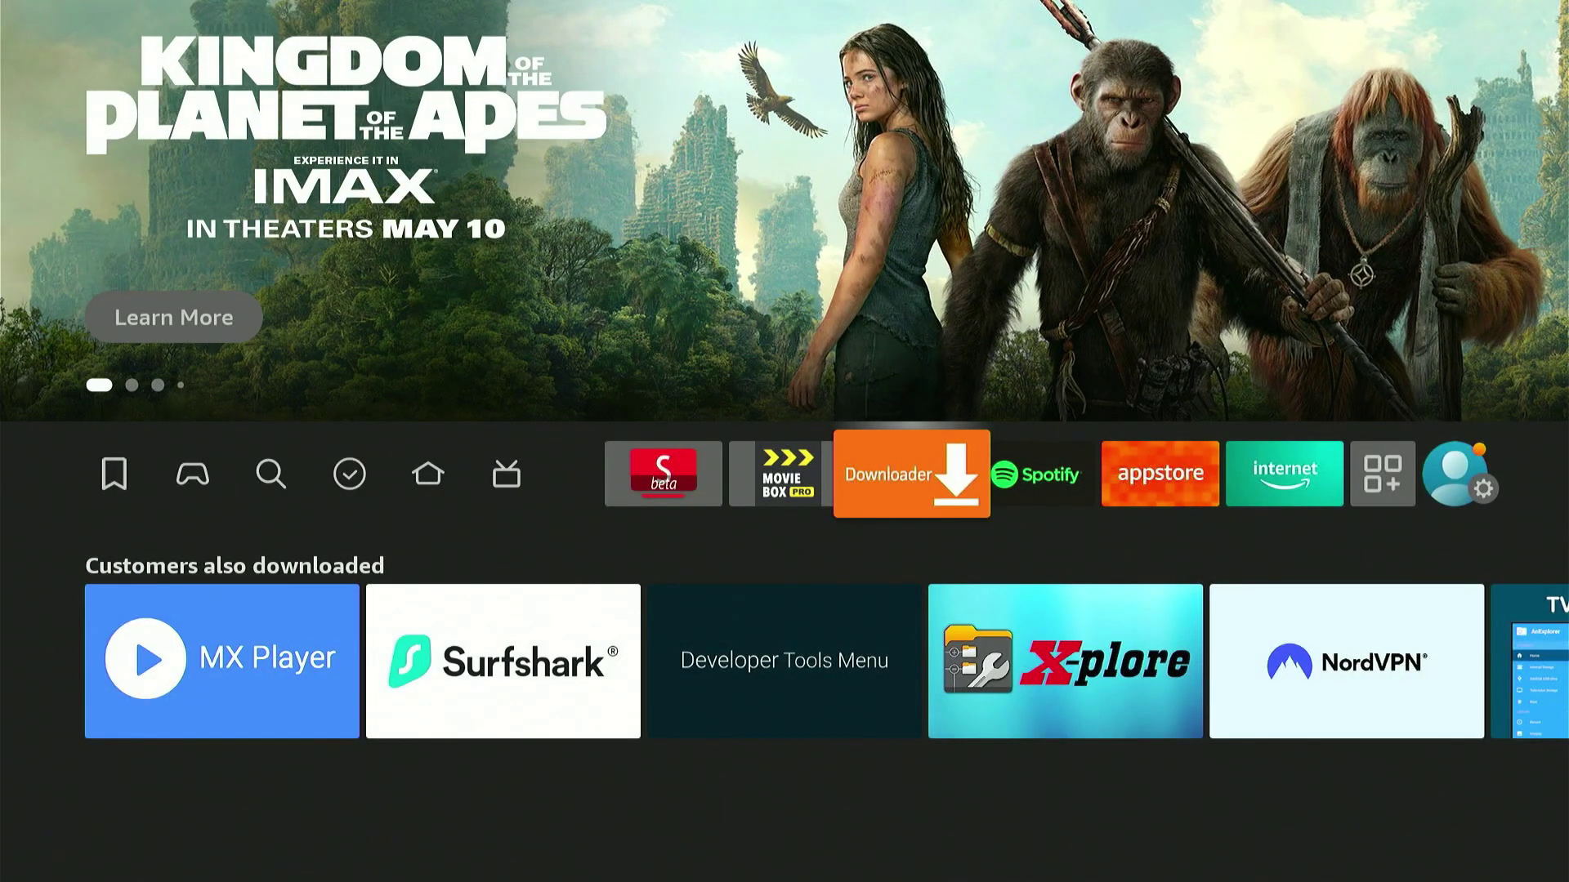
Move along the home row past Downloader and Spotify to the Settings gear
key(Left)
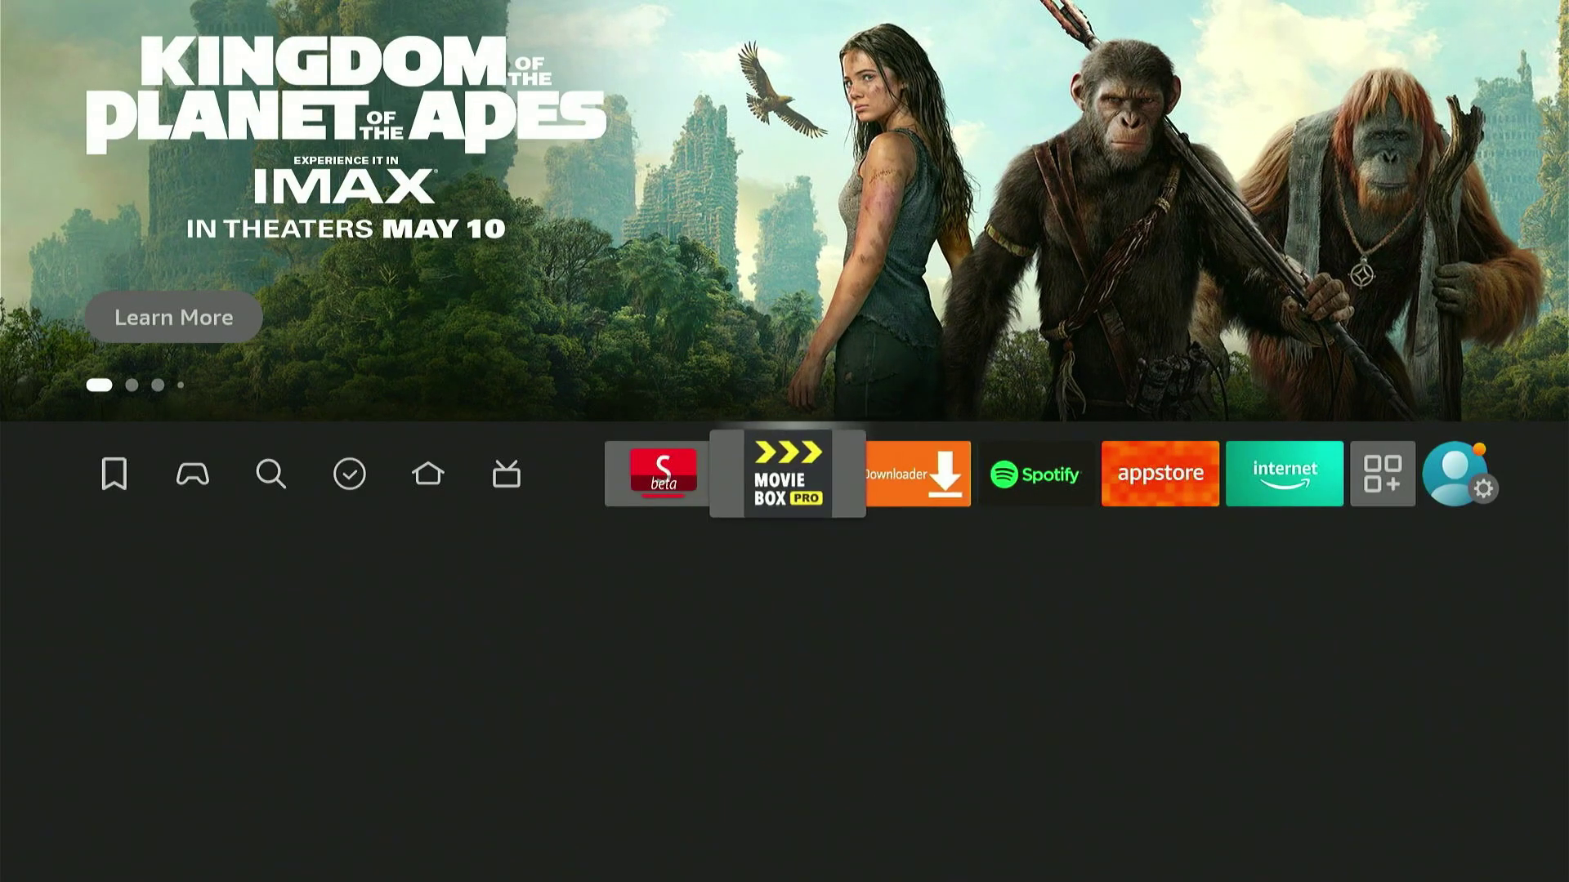
key(Left)
key(Left)
key(Left)
key(Left)
key(Left)
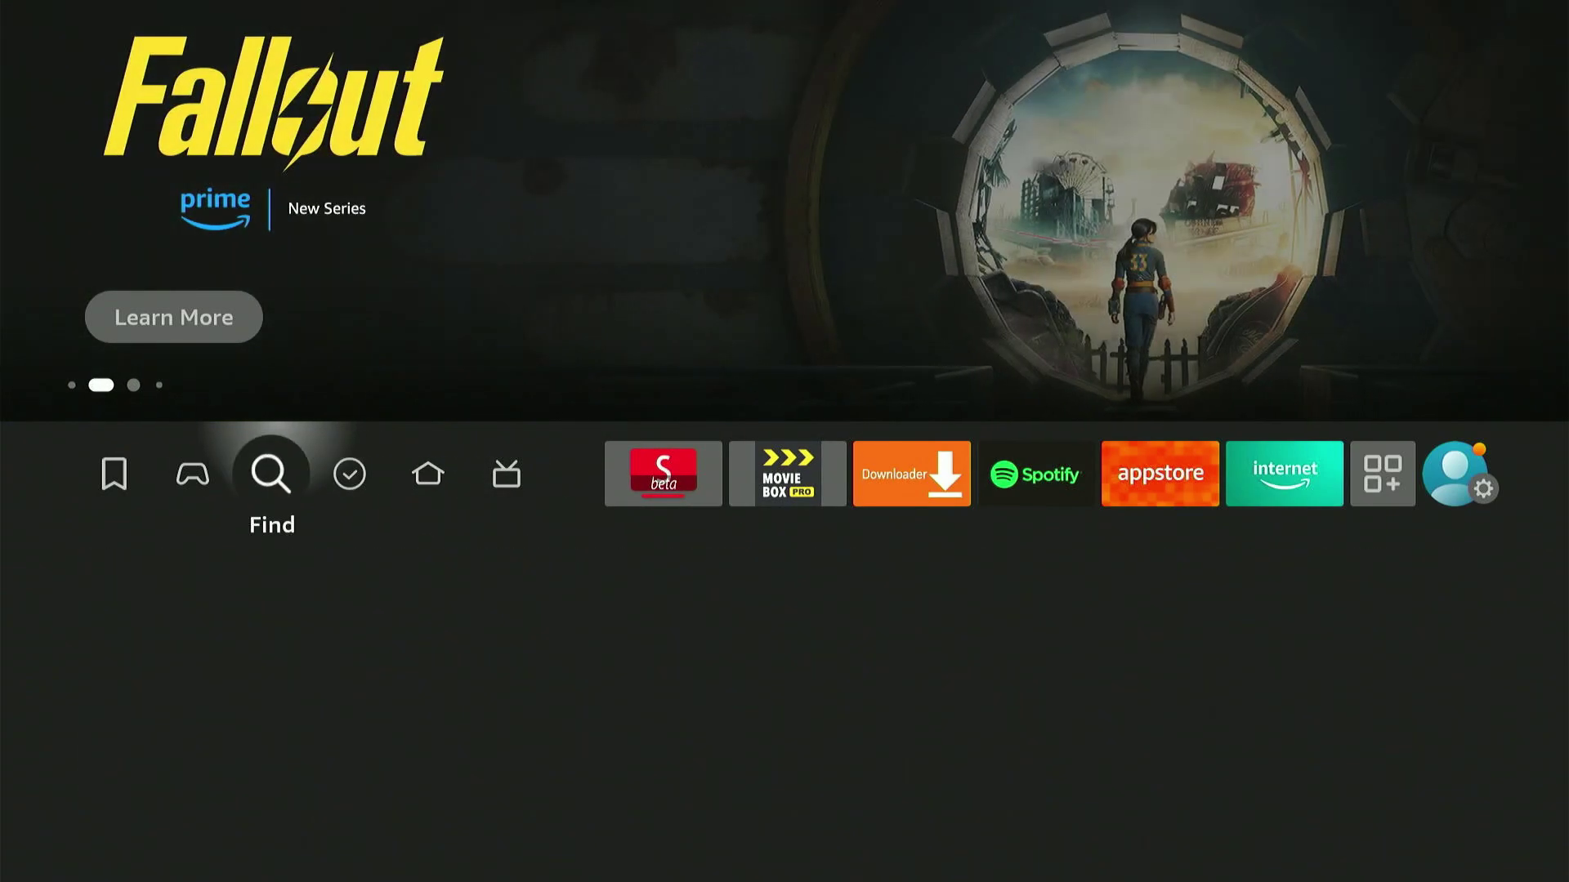
key(Left)
key(Left)
key(Right)
key(Right)
key(Right)
key(Right)
key(Right)
key(Right)
key(Right)
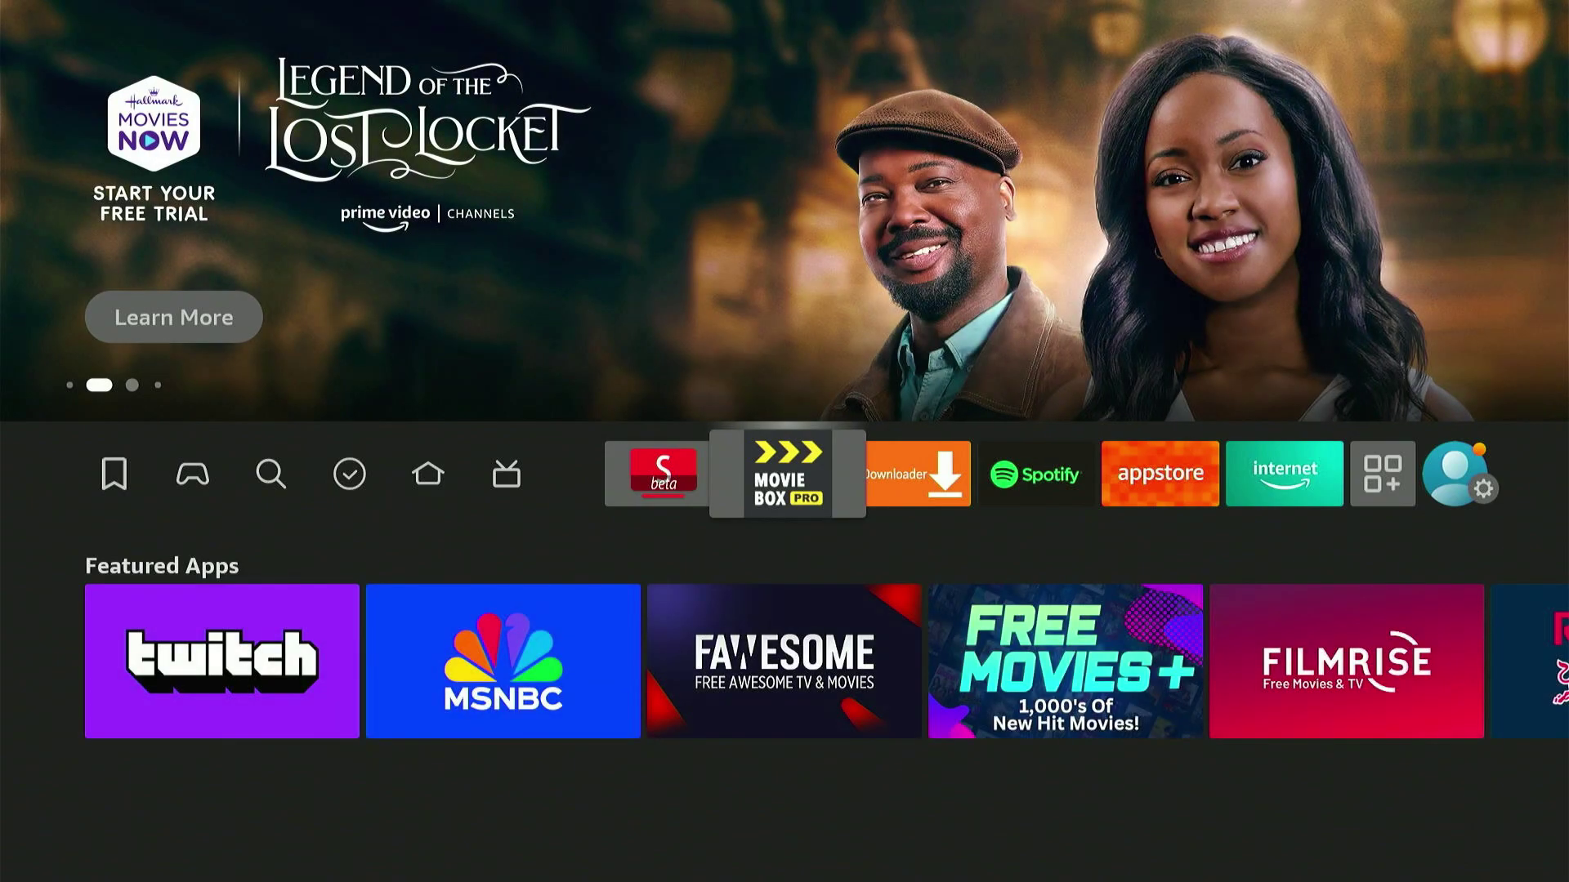
key(Right)
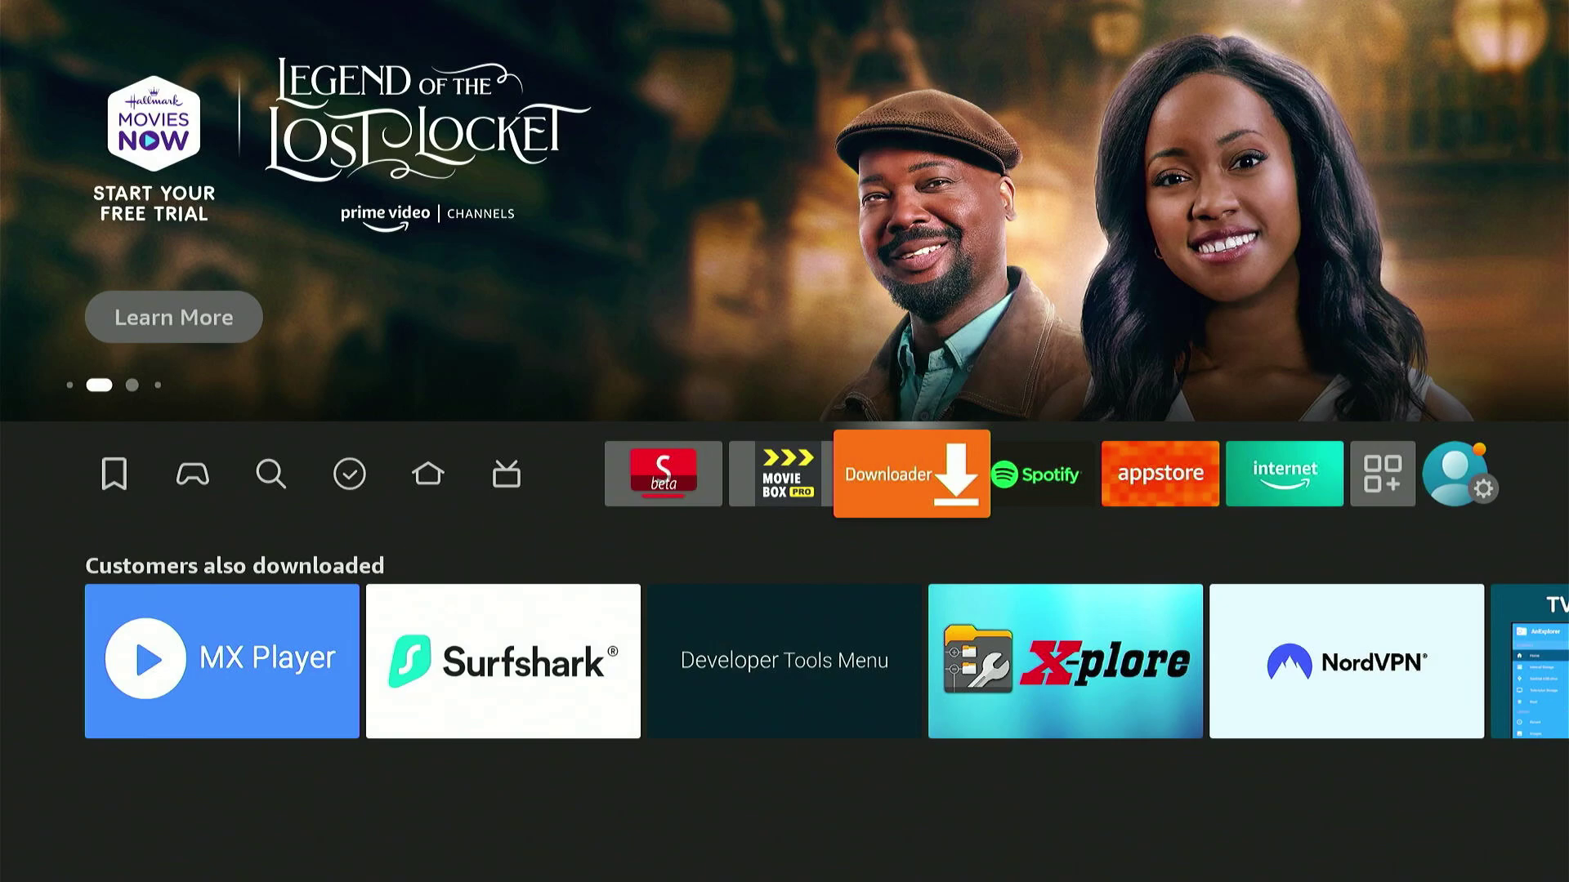
key(Right)
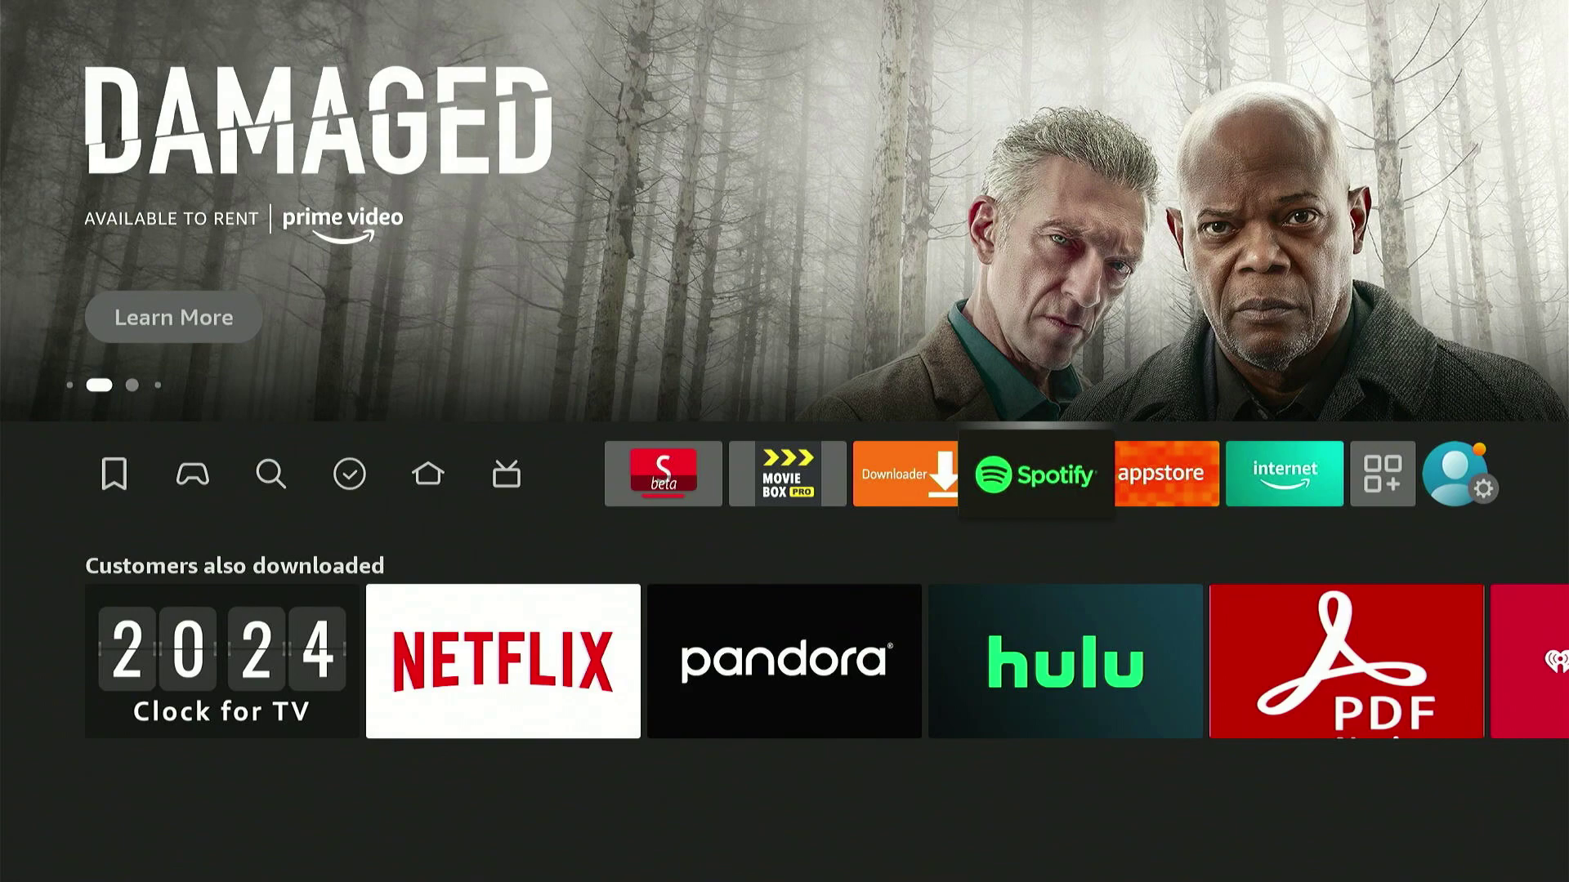
key(Right)
key(Right)
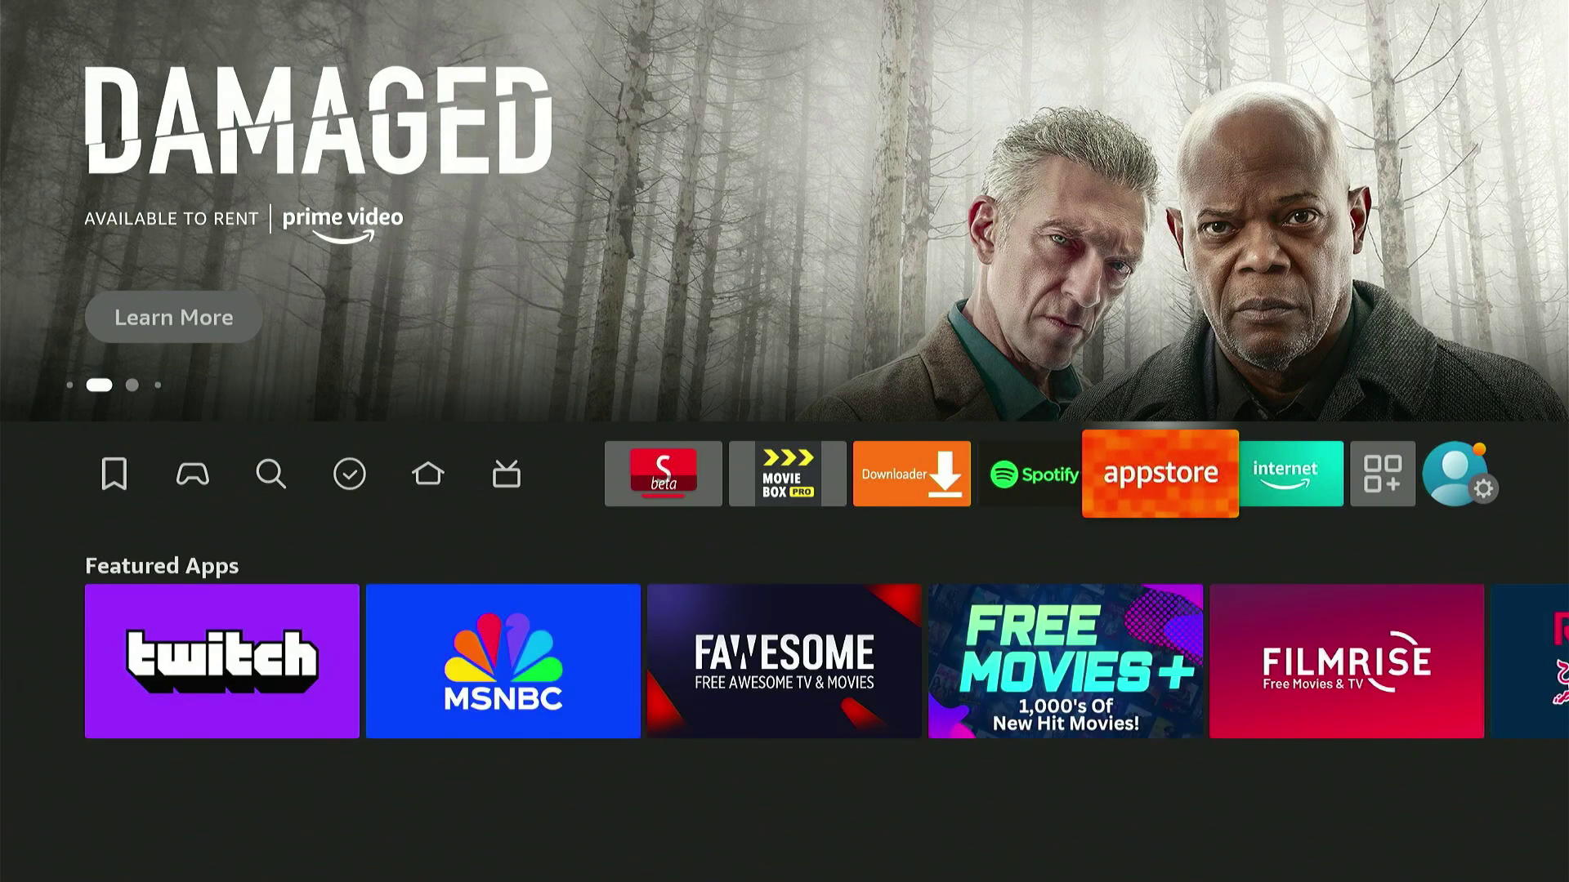
key(Right)
key(Right)
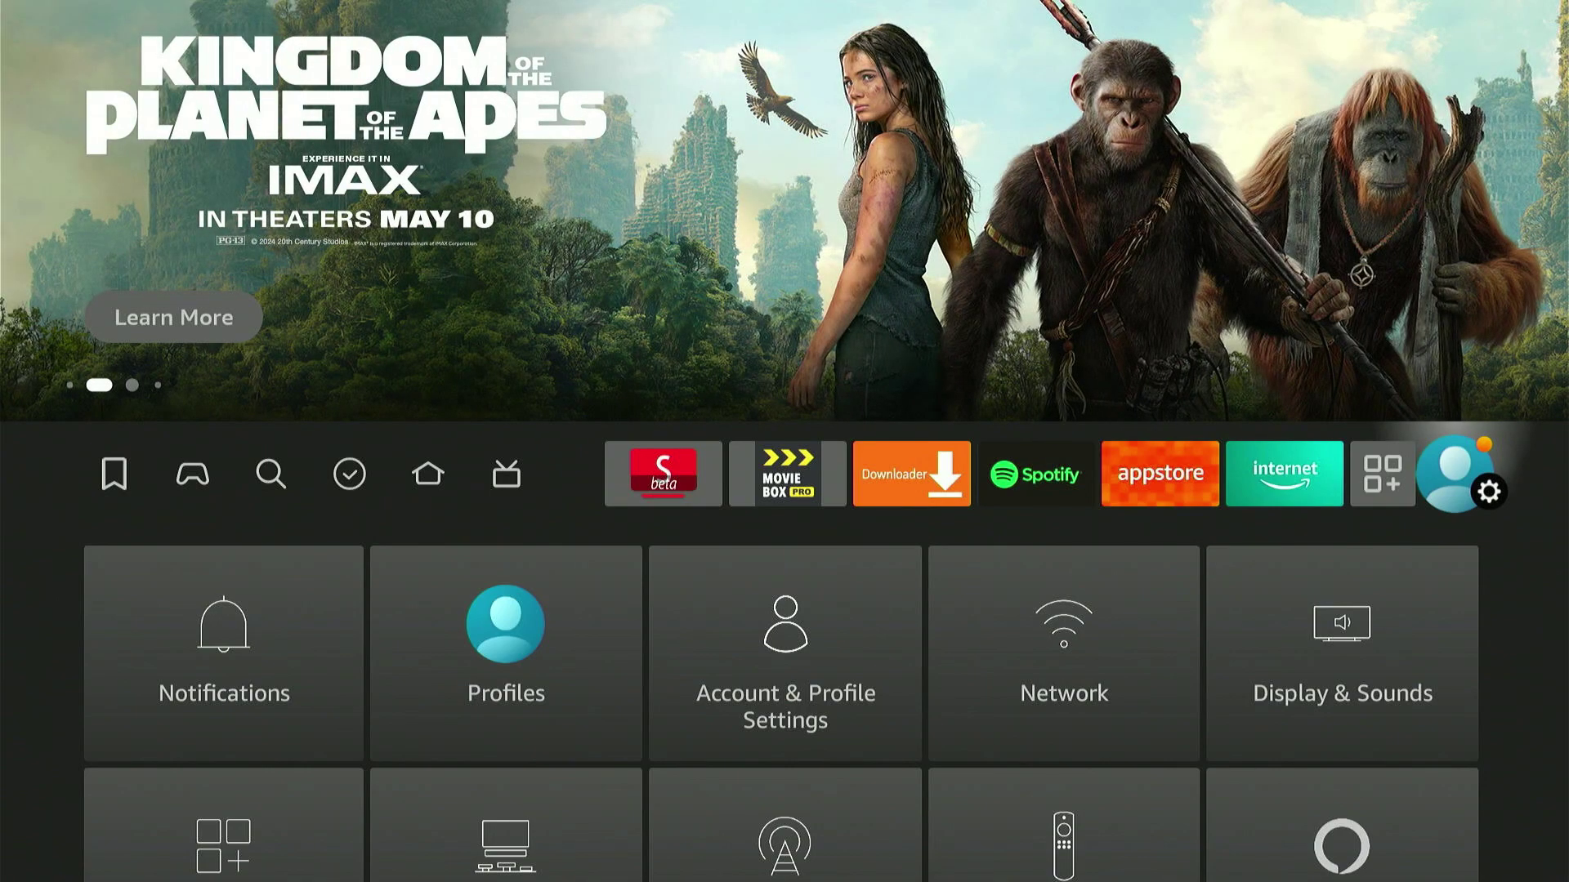
Unlock developer mode via My Fire TV > About by selecting the Fire TV Stick 4K Max name
key(Down)
key(Down)
key(Down)
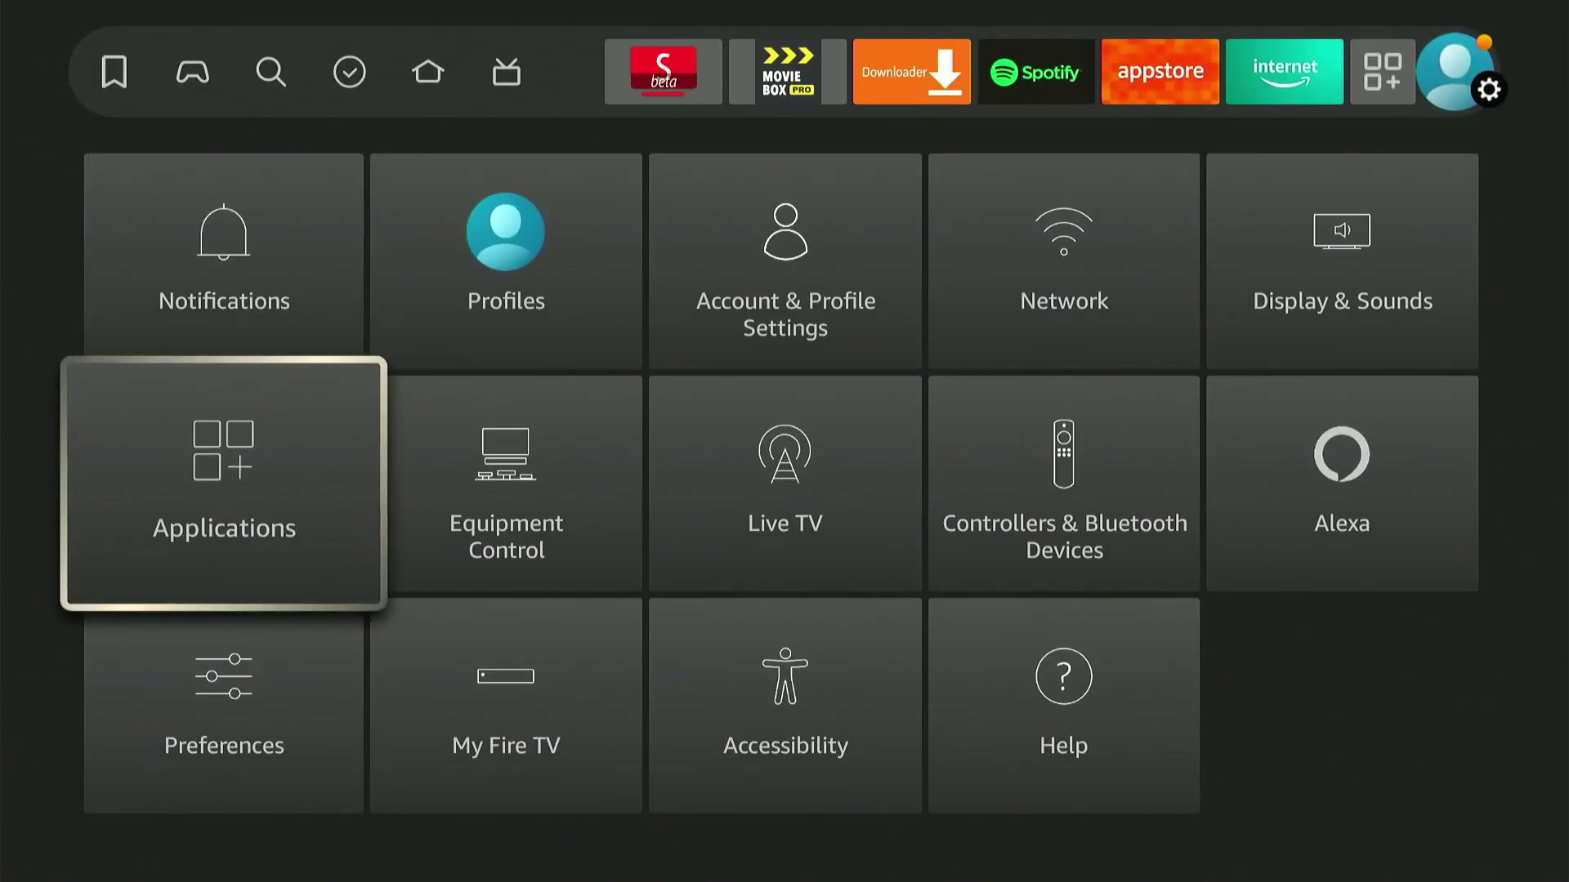
key(Right)
key(Return)
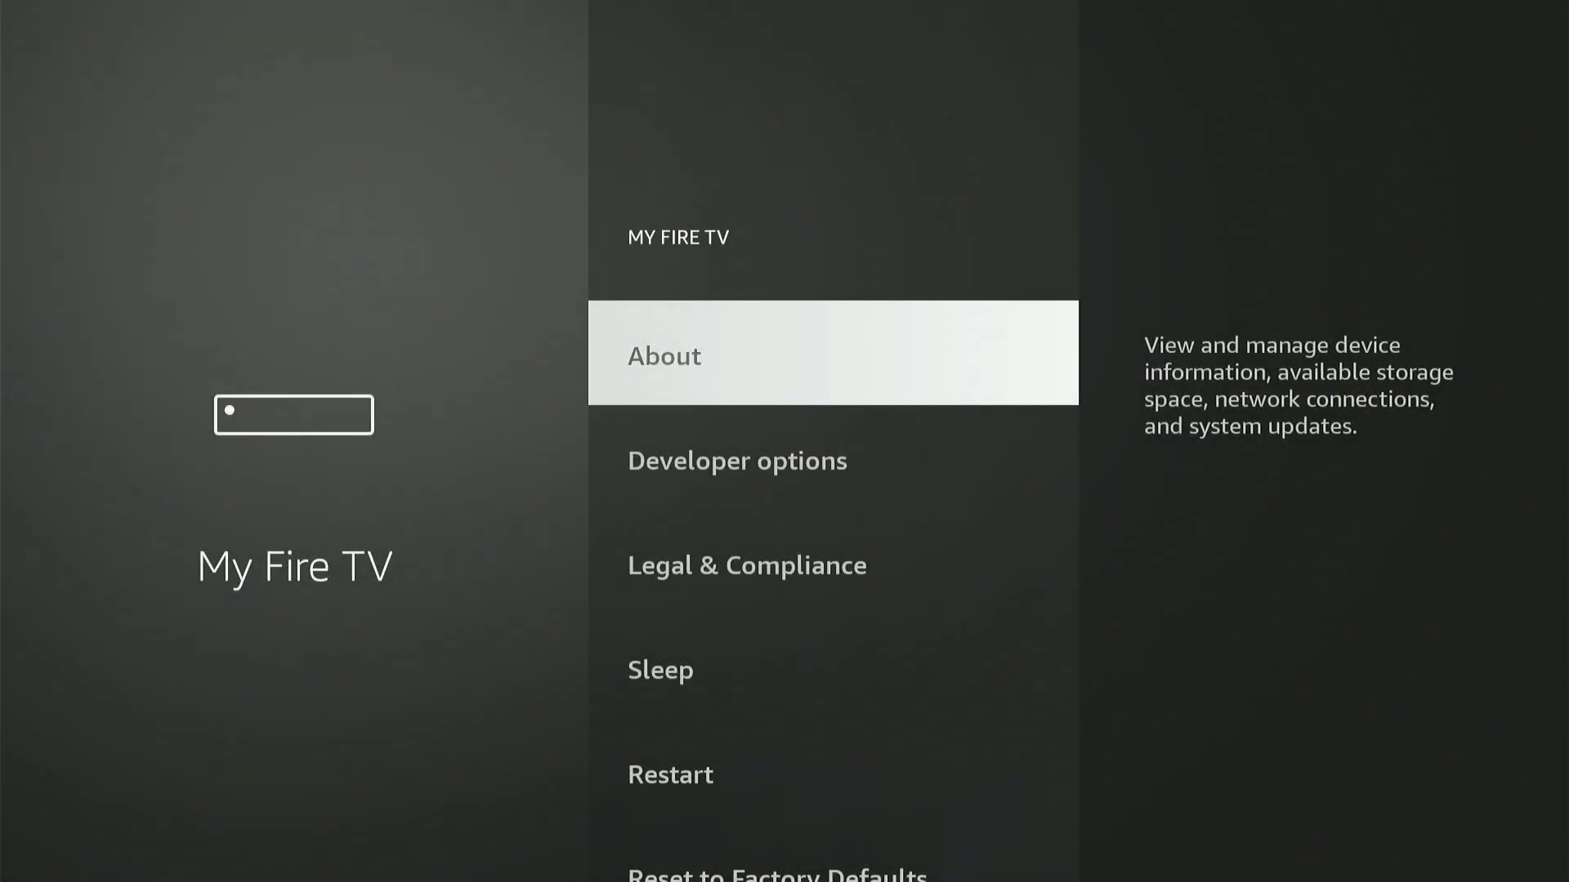
key(Return)
key(Down)
key(Up)
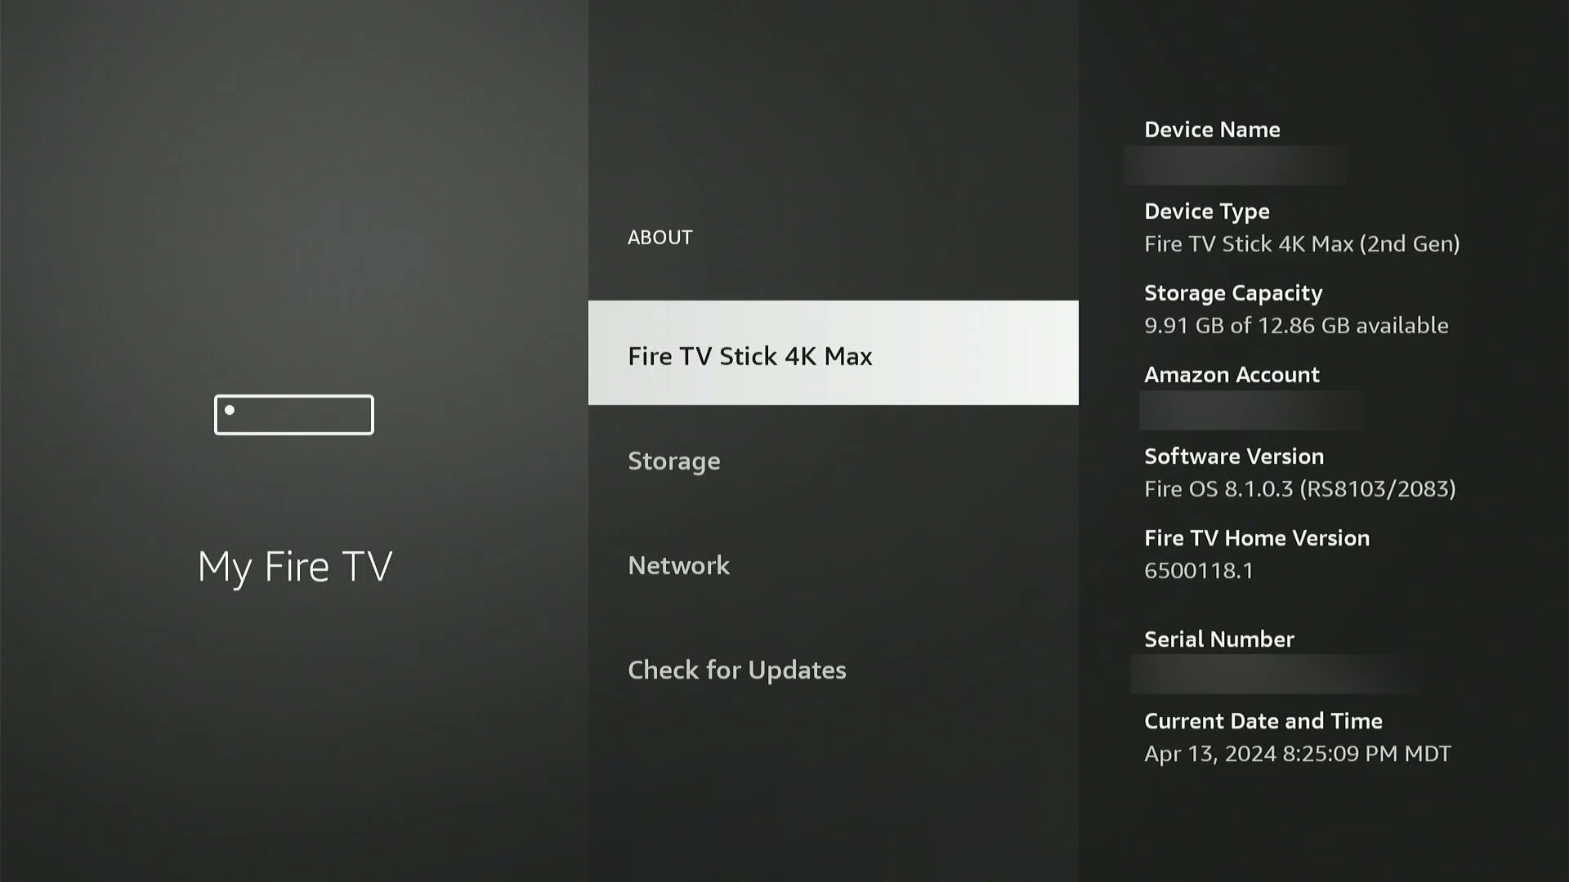
key(Return)
key(Return)
key(Return)
key(Return)
key(Return)
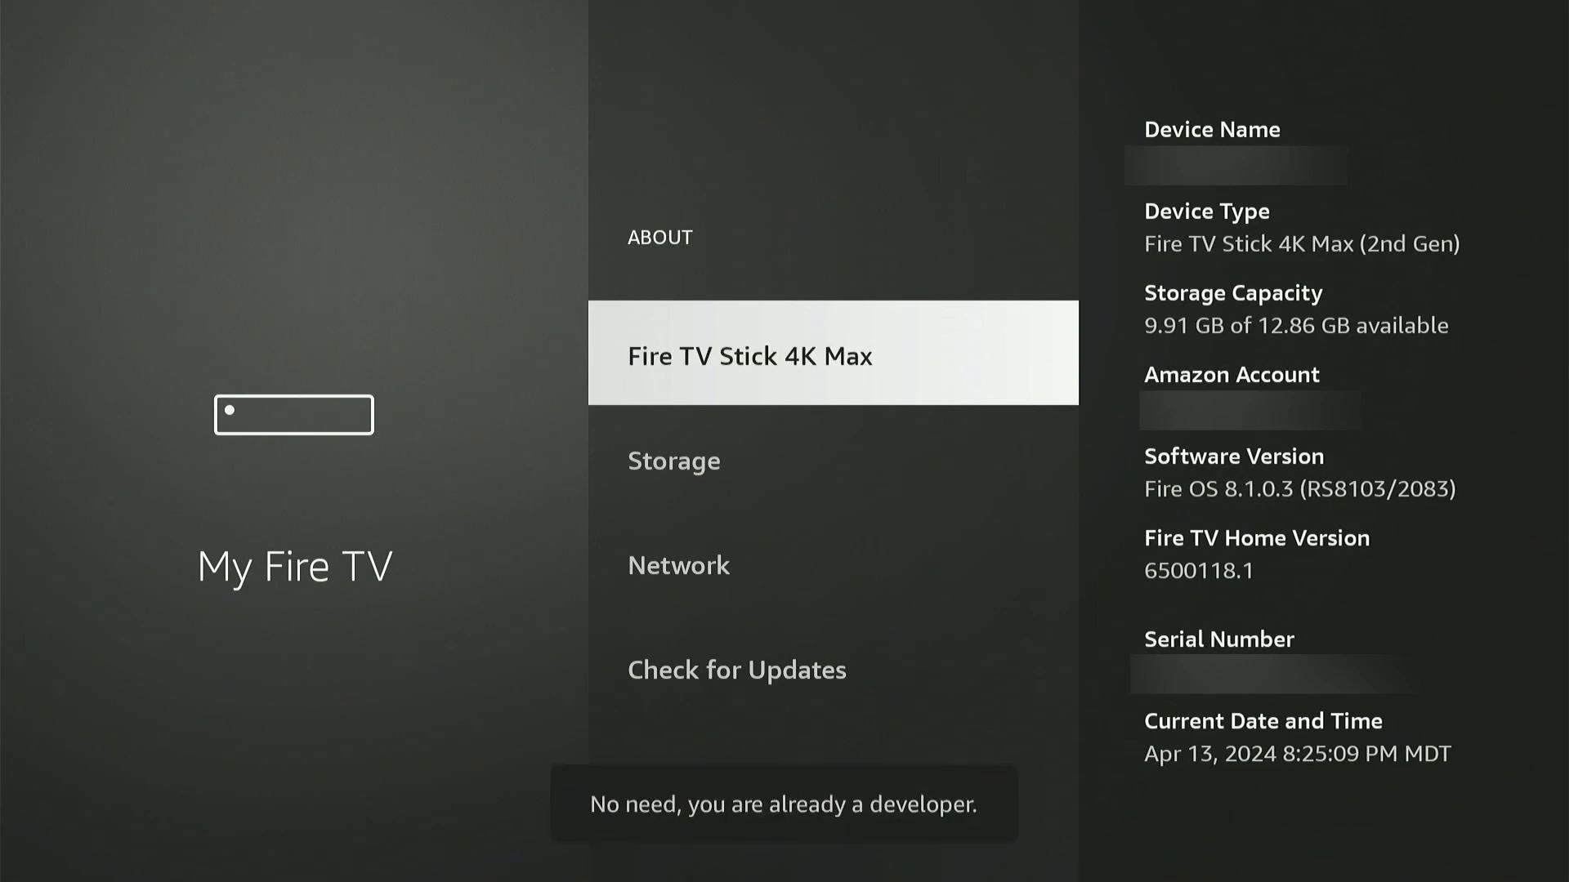
key(Return)
key(Return)
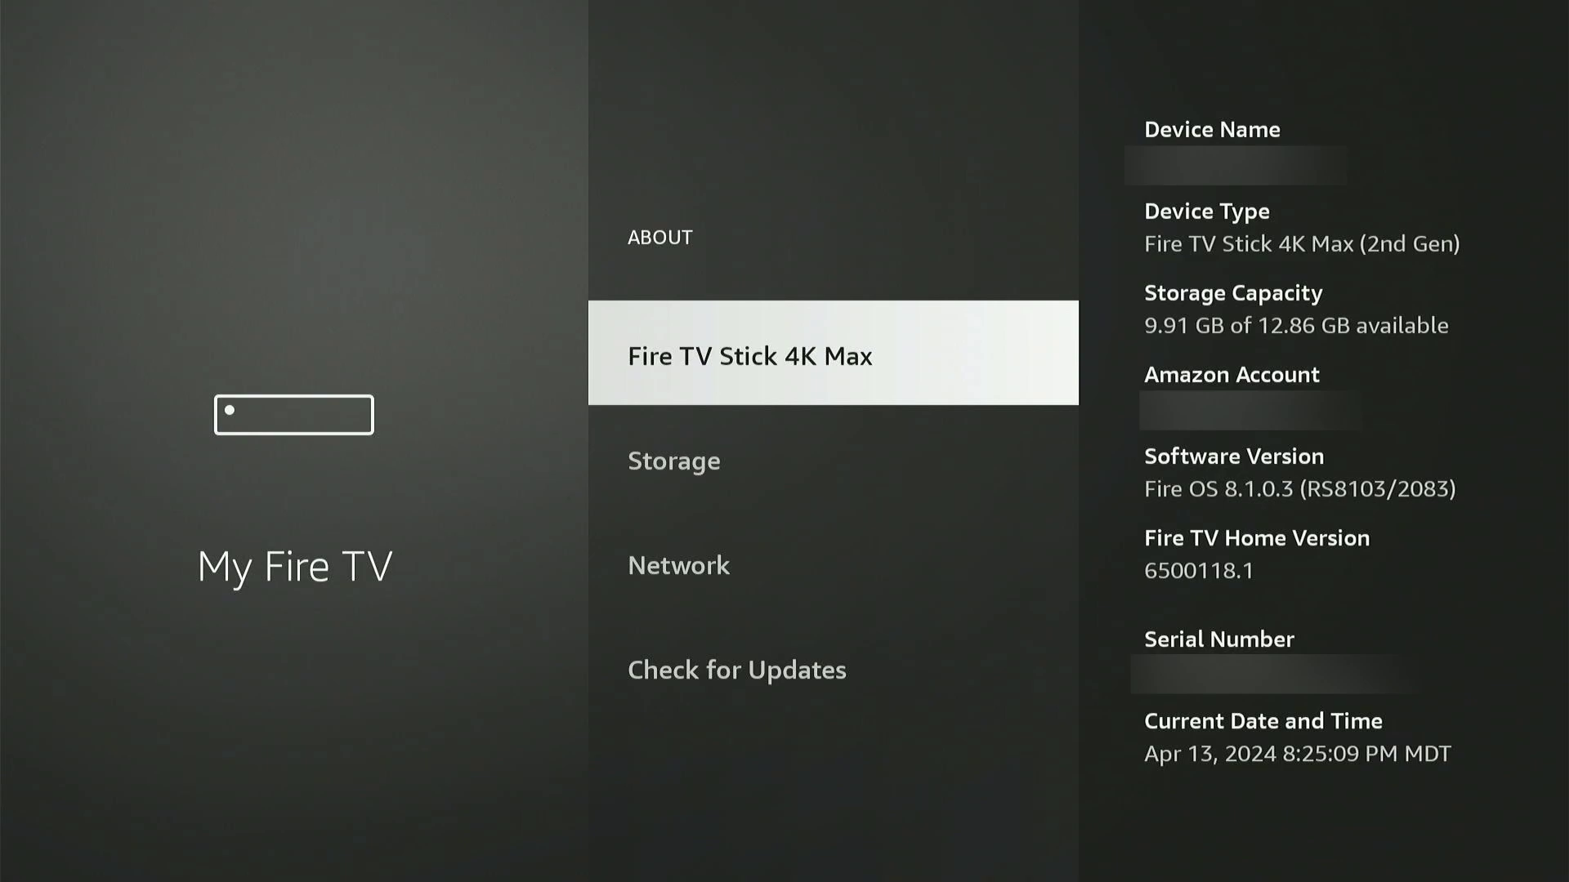
key(Escape)
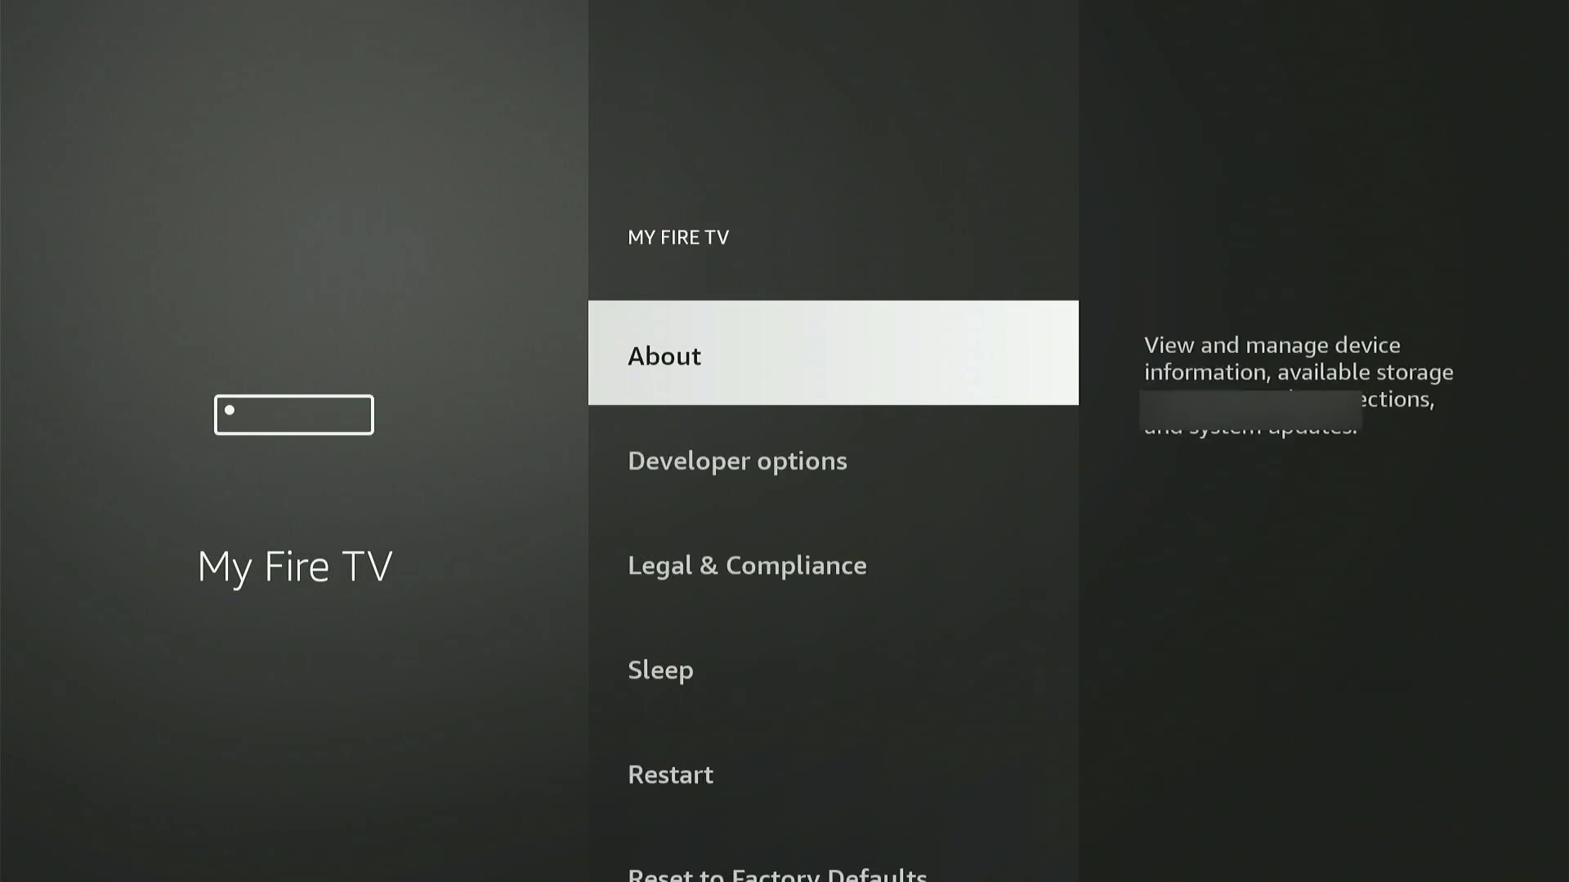
Switch ADB debugging on in Developer options and go back to the home screen
key(Down)
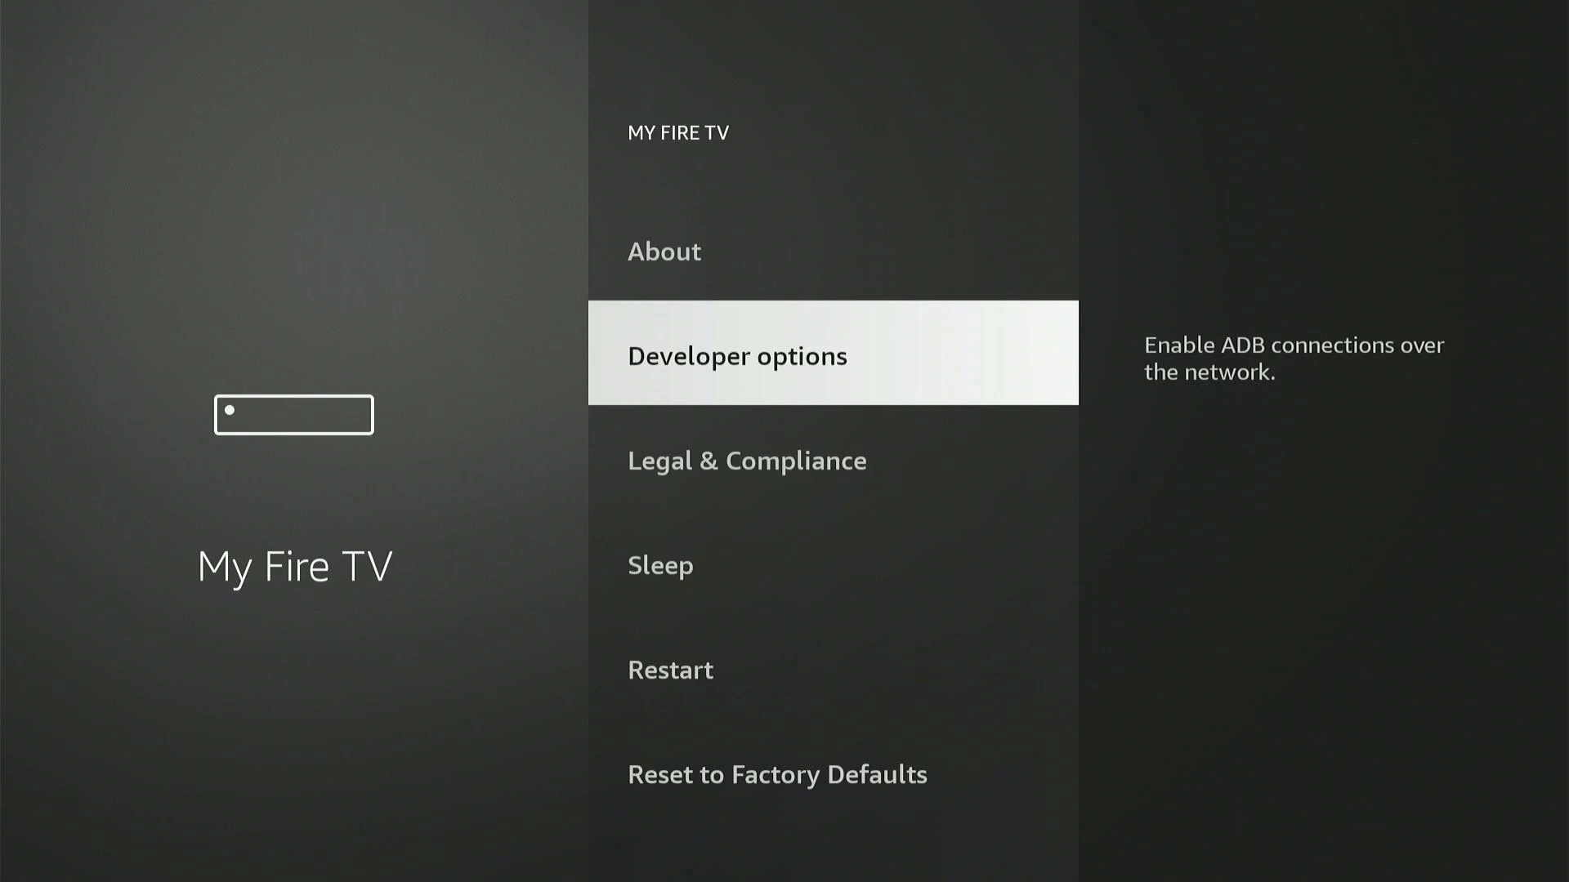
key(Return)
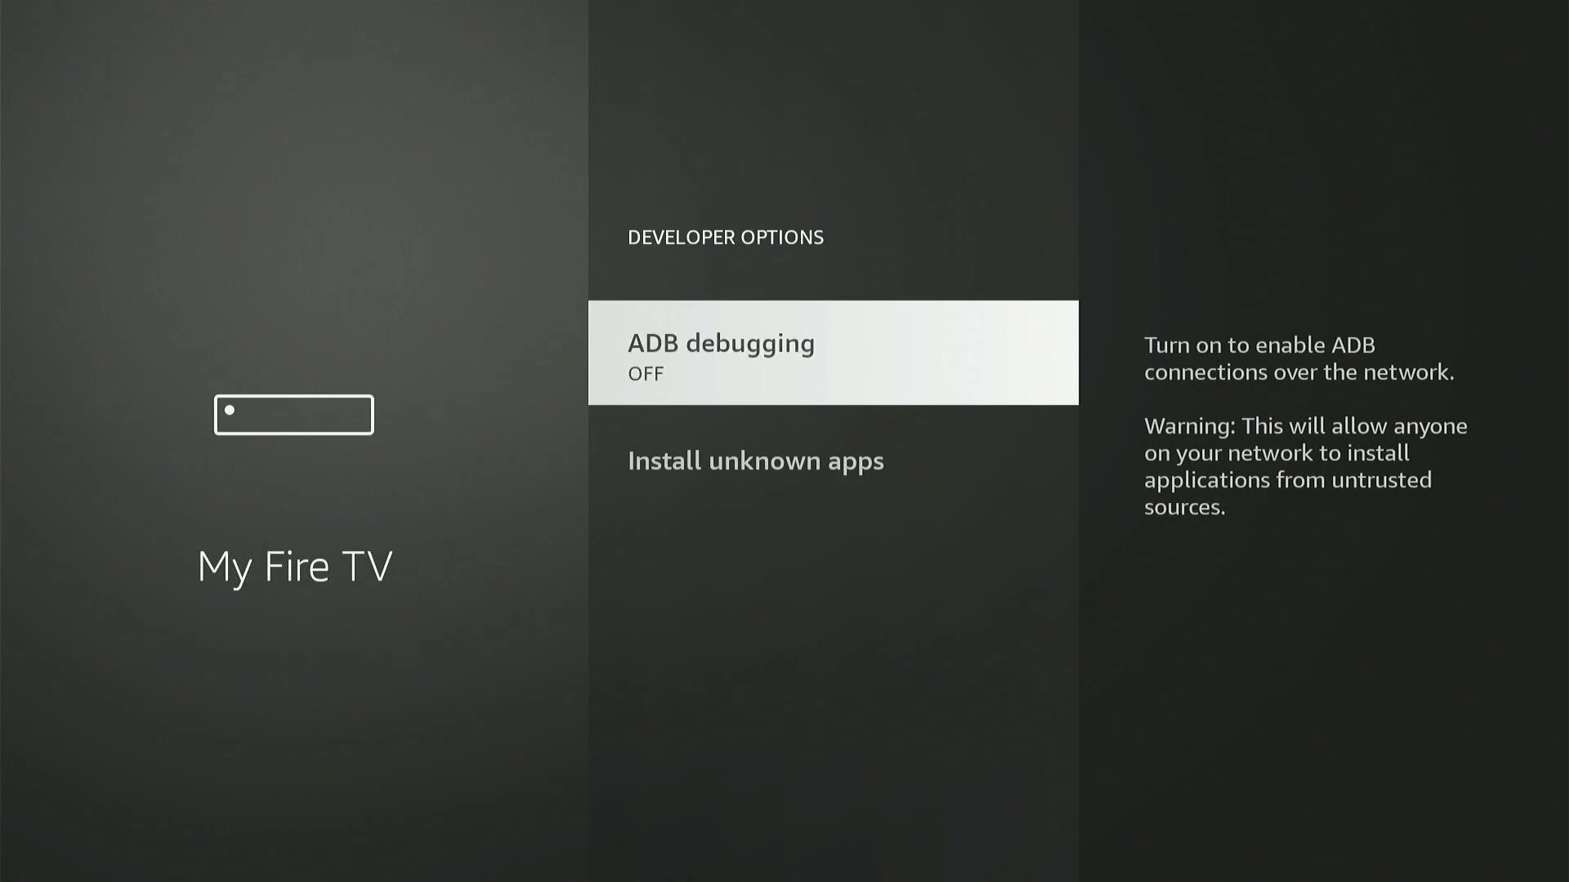
key(Return)
key(Escape)
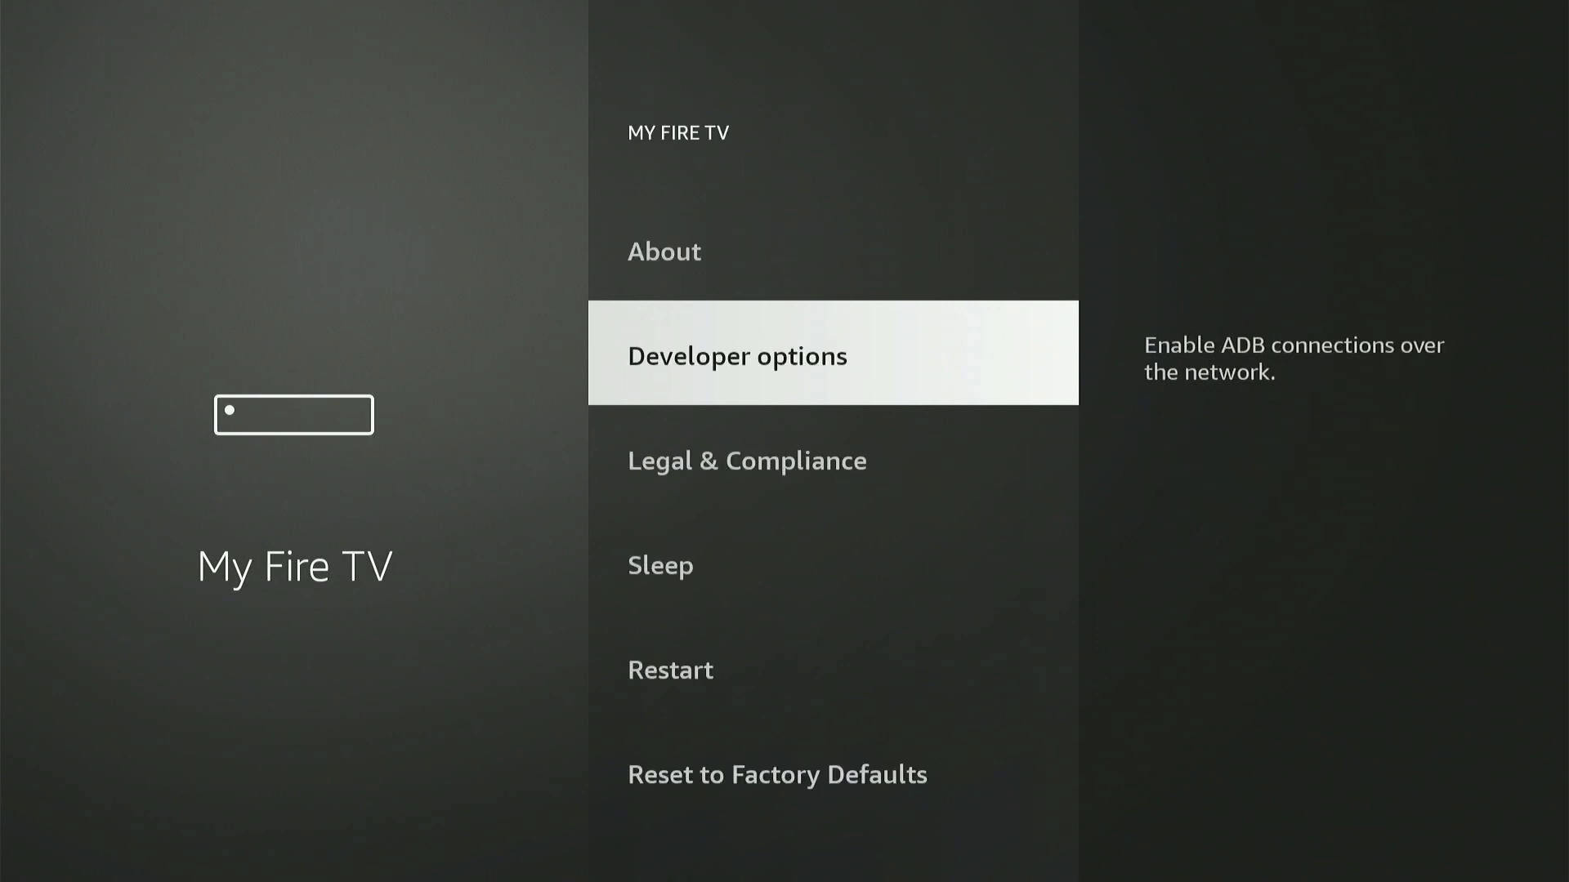
key(Home)
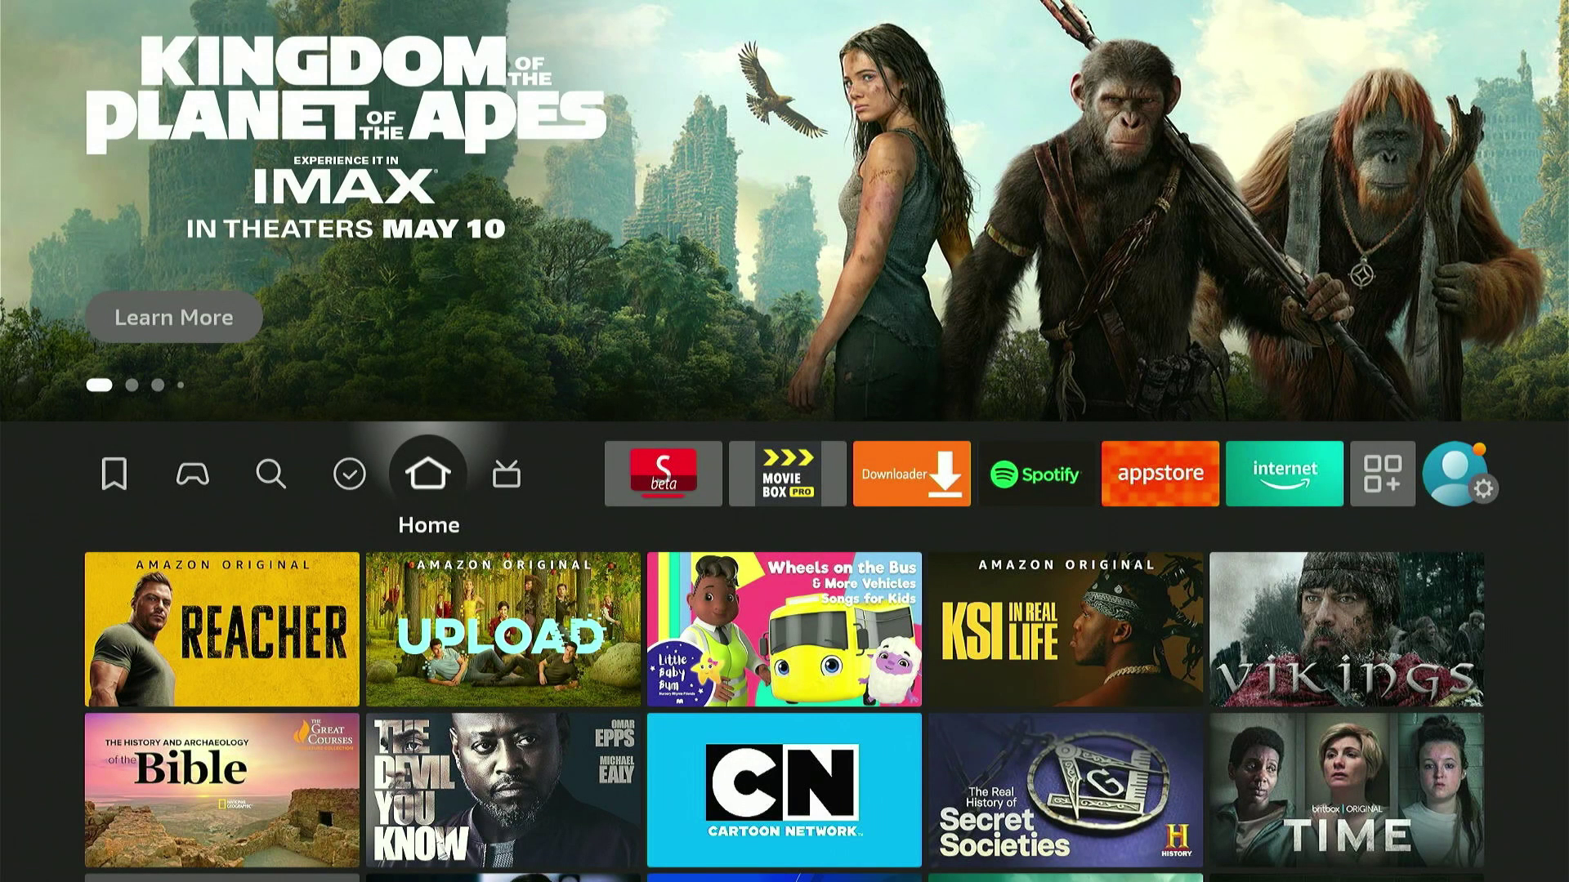
Open Network settings and view the connected Wi-Fi's advanced status showing IPv4 10.0.0.183
key(Right)
key(Right)
key(Right)
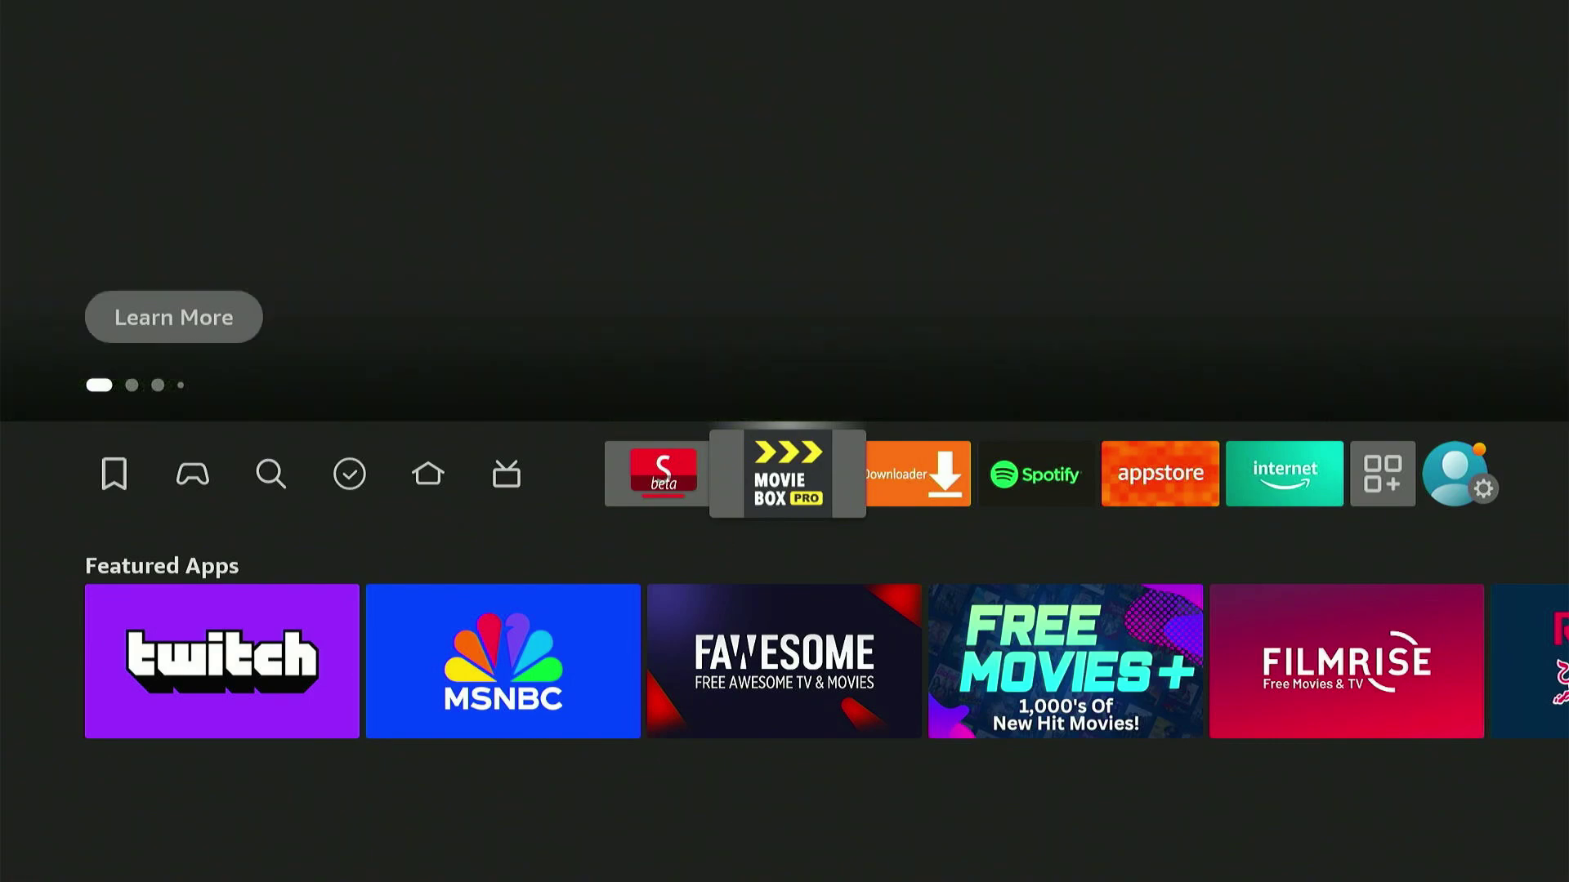
key(Right)
key(Right)
key(Right)
key(Right)
key(Right)
key(Right)
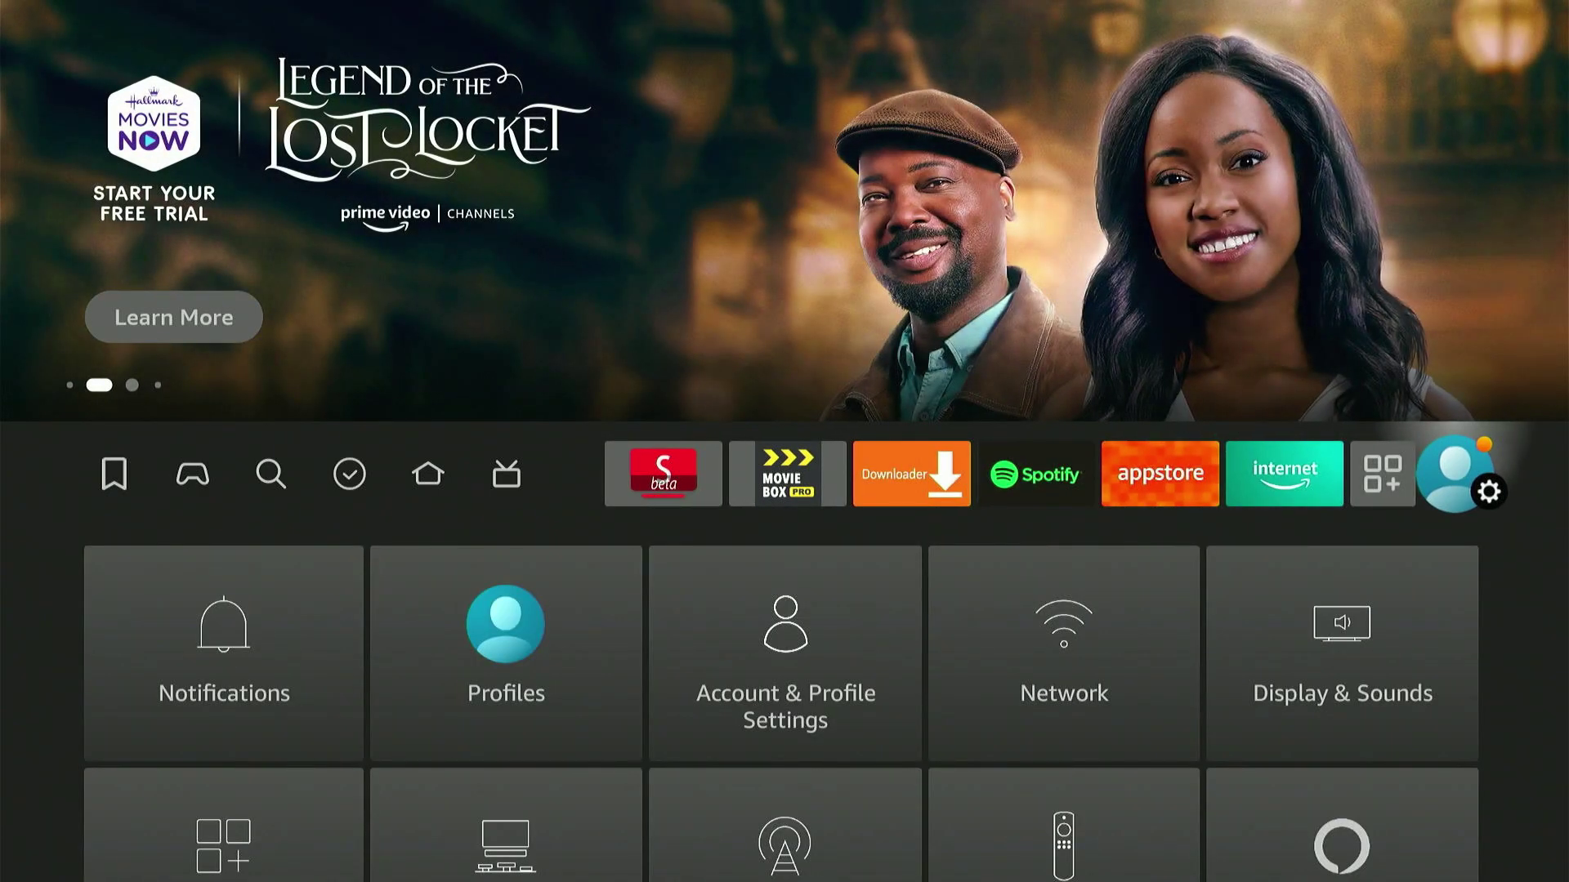
key(Down)
key(Right)
key(Right)
key(Right)
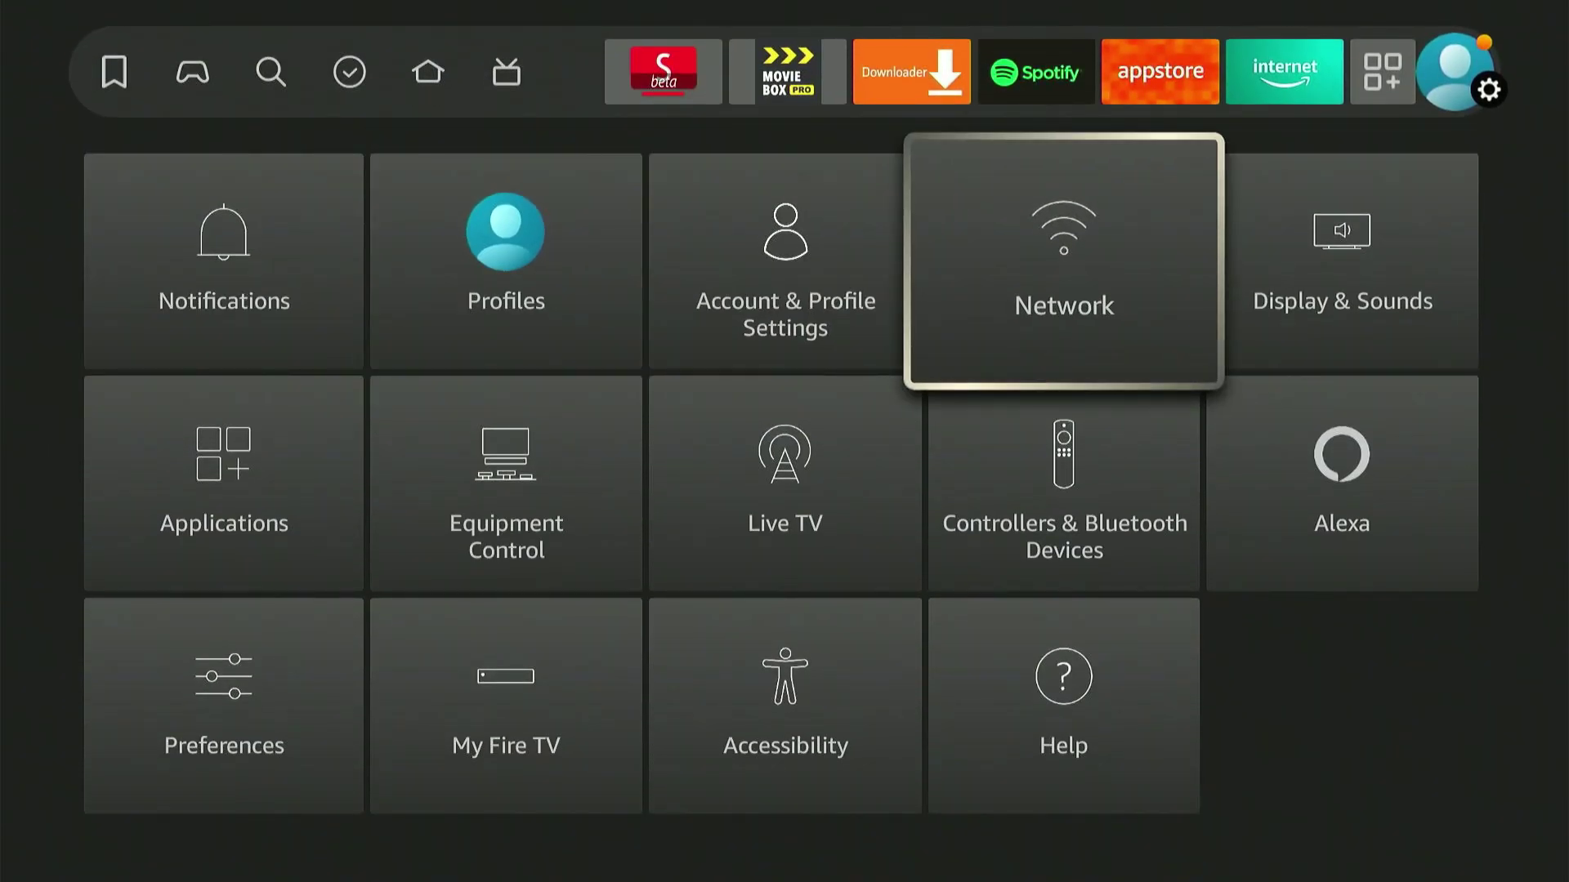
key(Return)
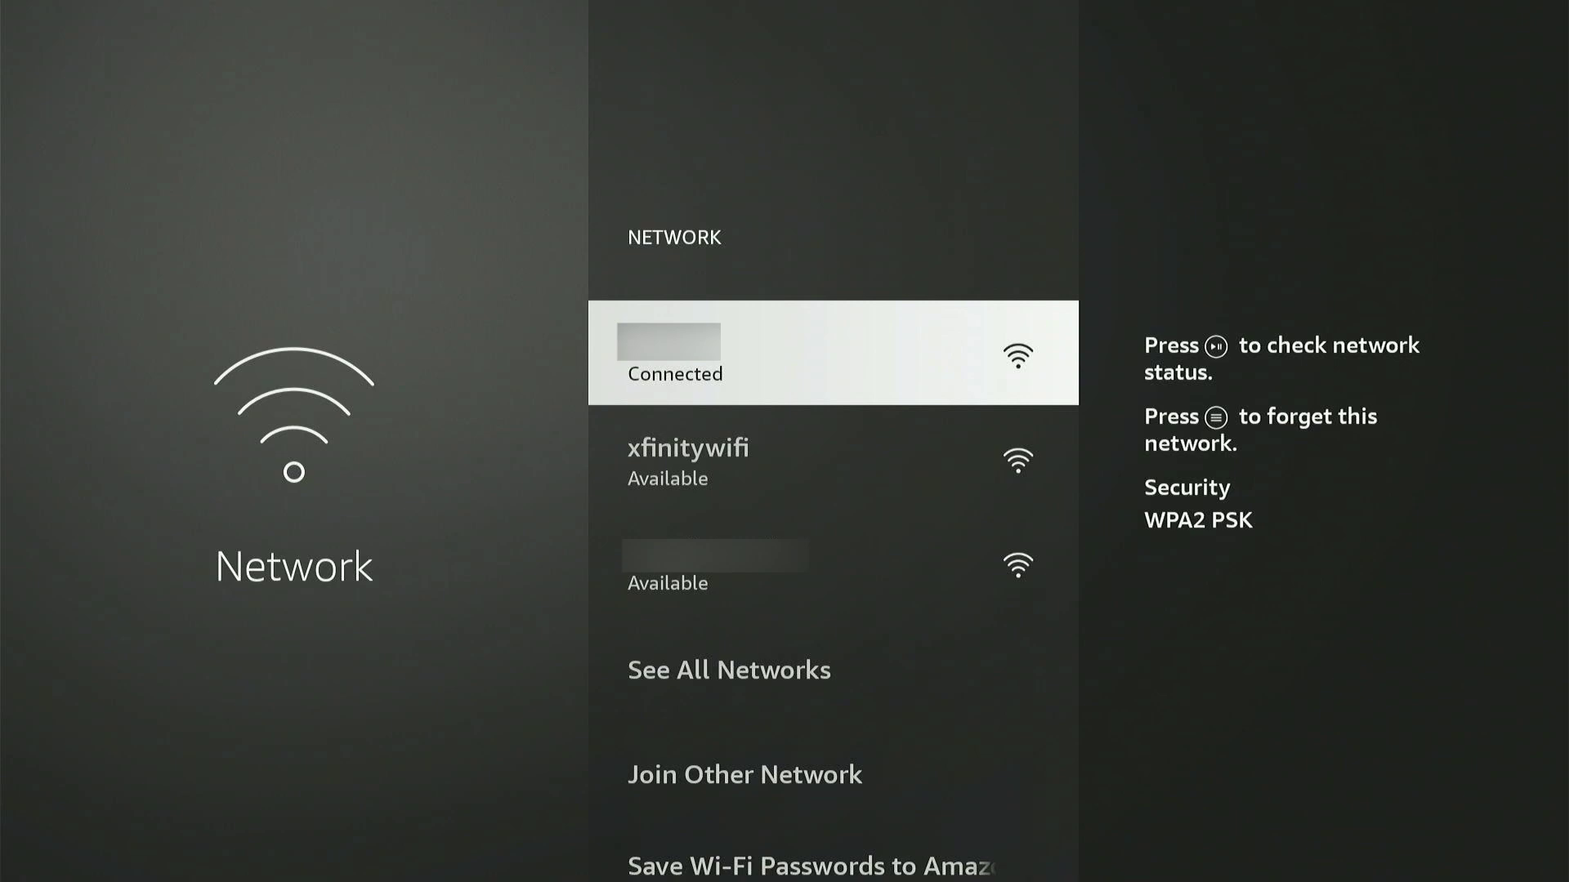
key(XF86AudioPlay)
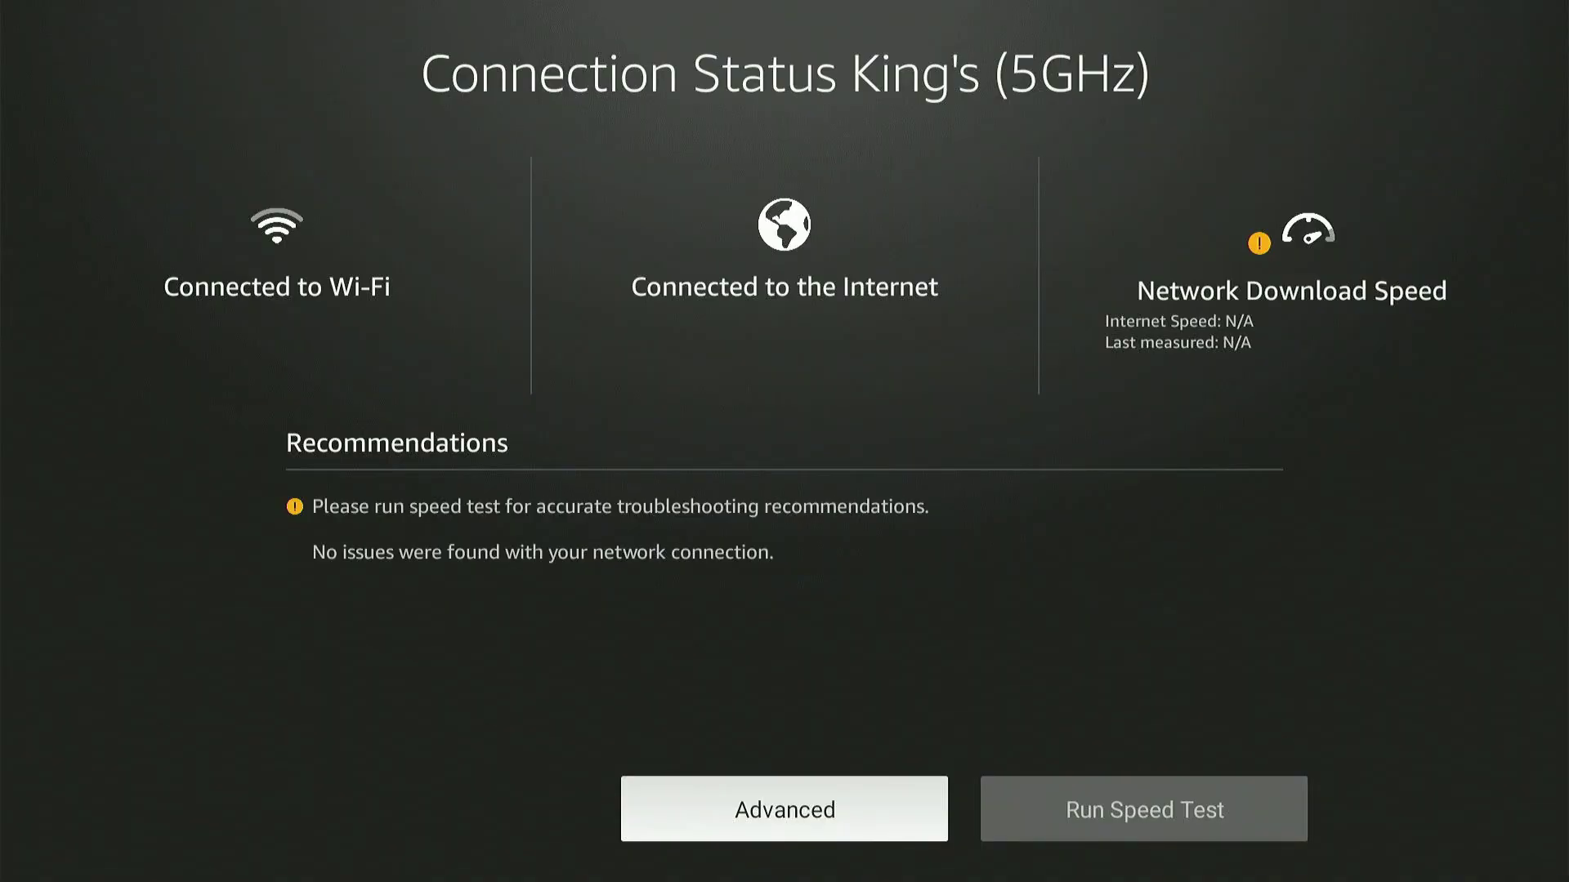
key(Right)
key(Left)
key(Return)
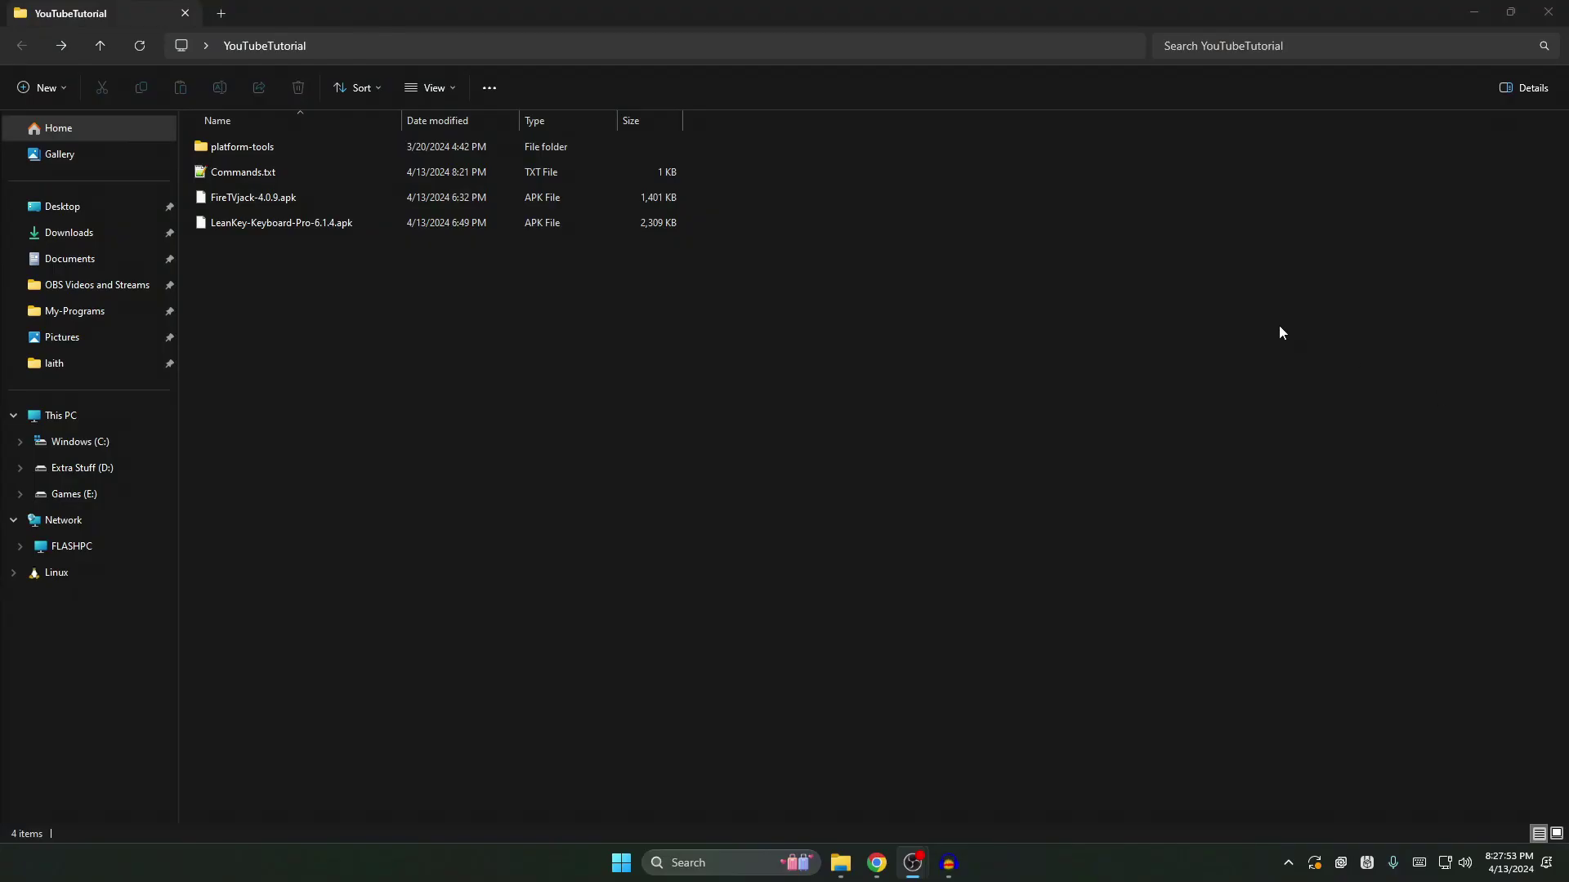
Refresh the YouTubeTutorial folder listing and select its four items
right_click(753, 311)
click(801, 375)
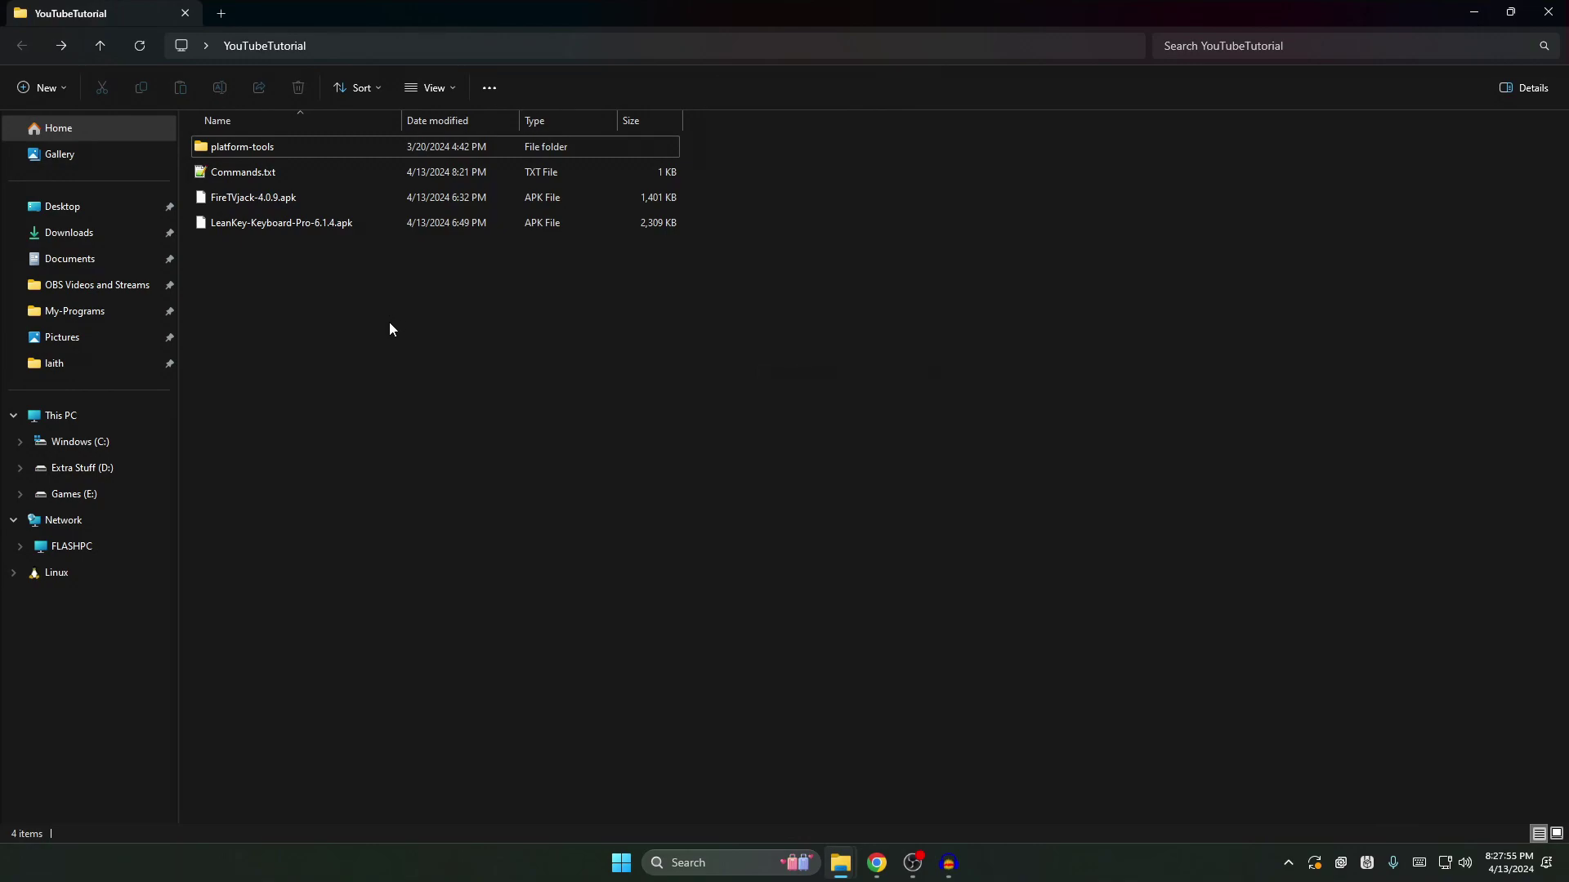
drag(389, 322, 276, 147)
click(332, 303)
drag(559, 373, 313, 143)
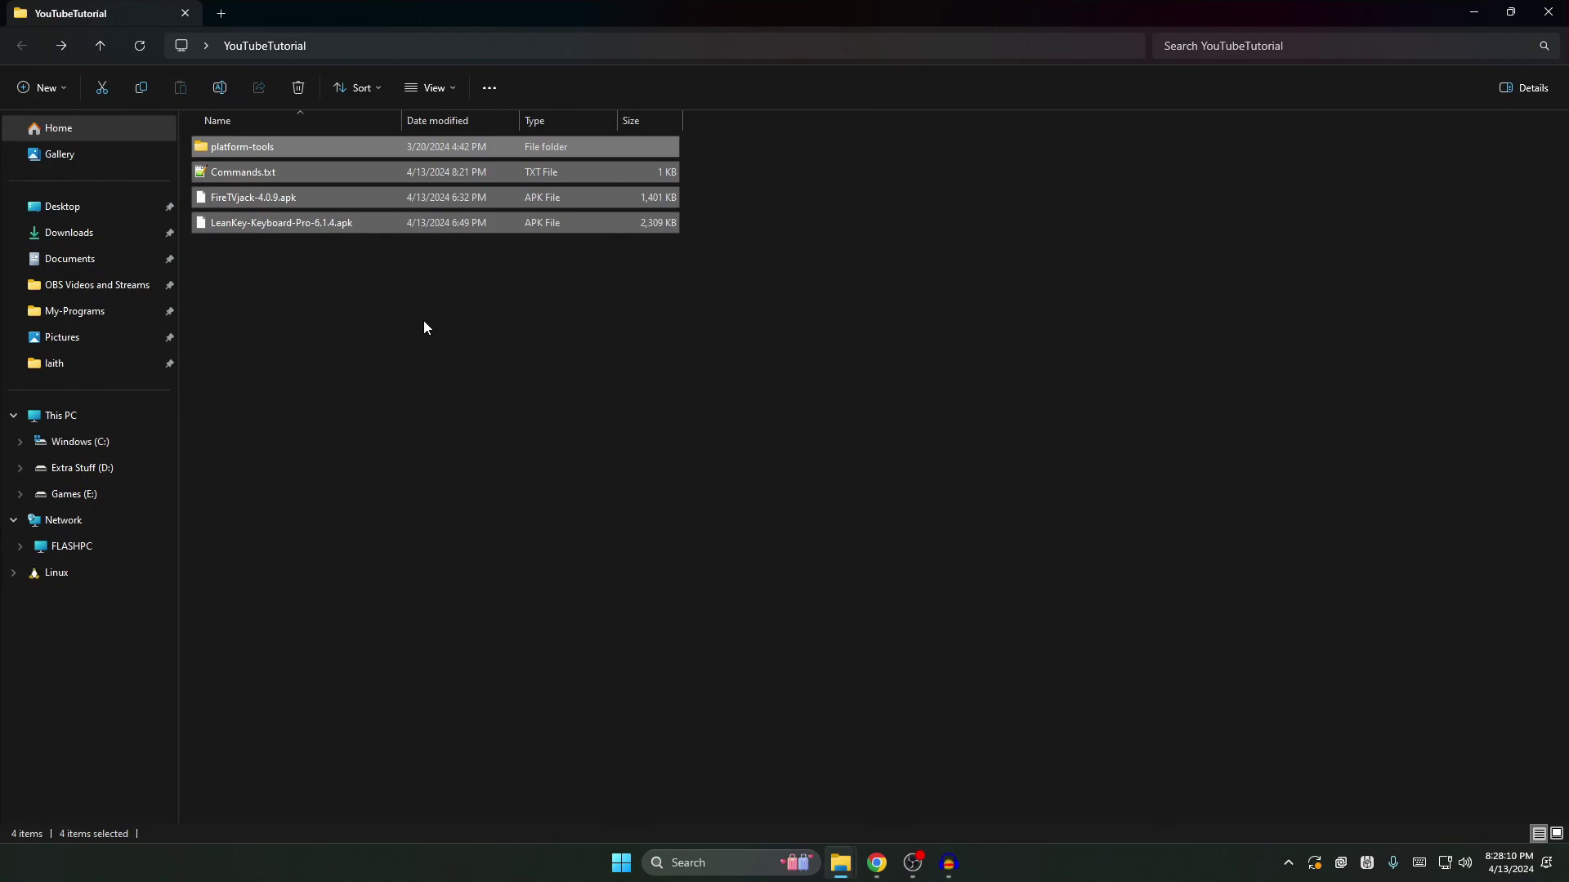
click(454, 285)
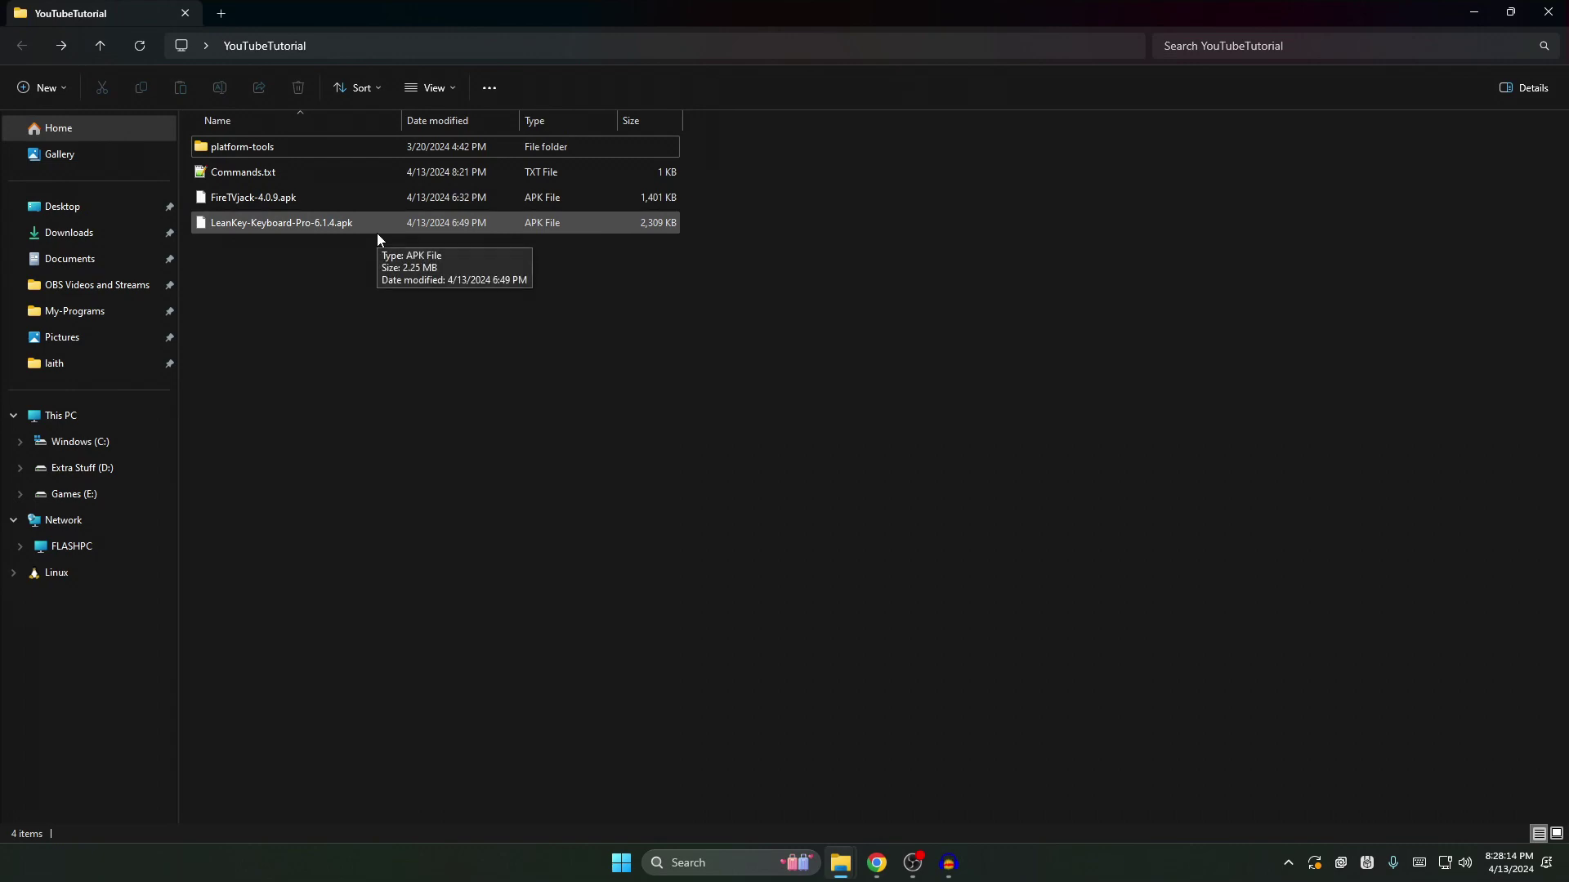
Open the platform-tools folder and launch a terminal in it
click(228, 150)
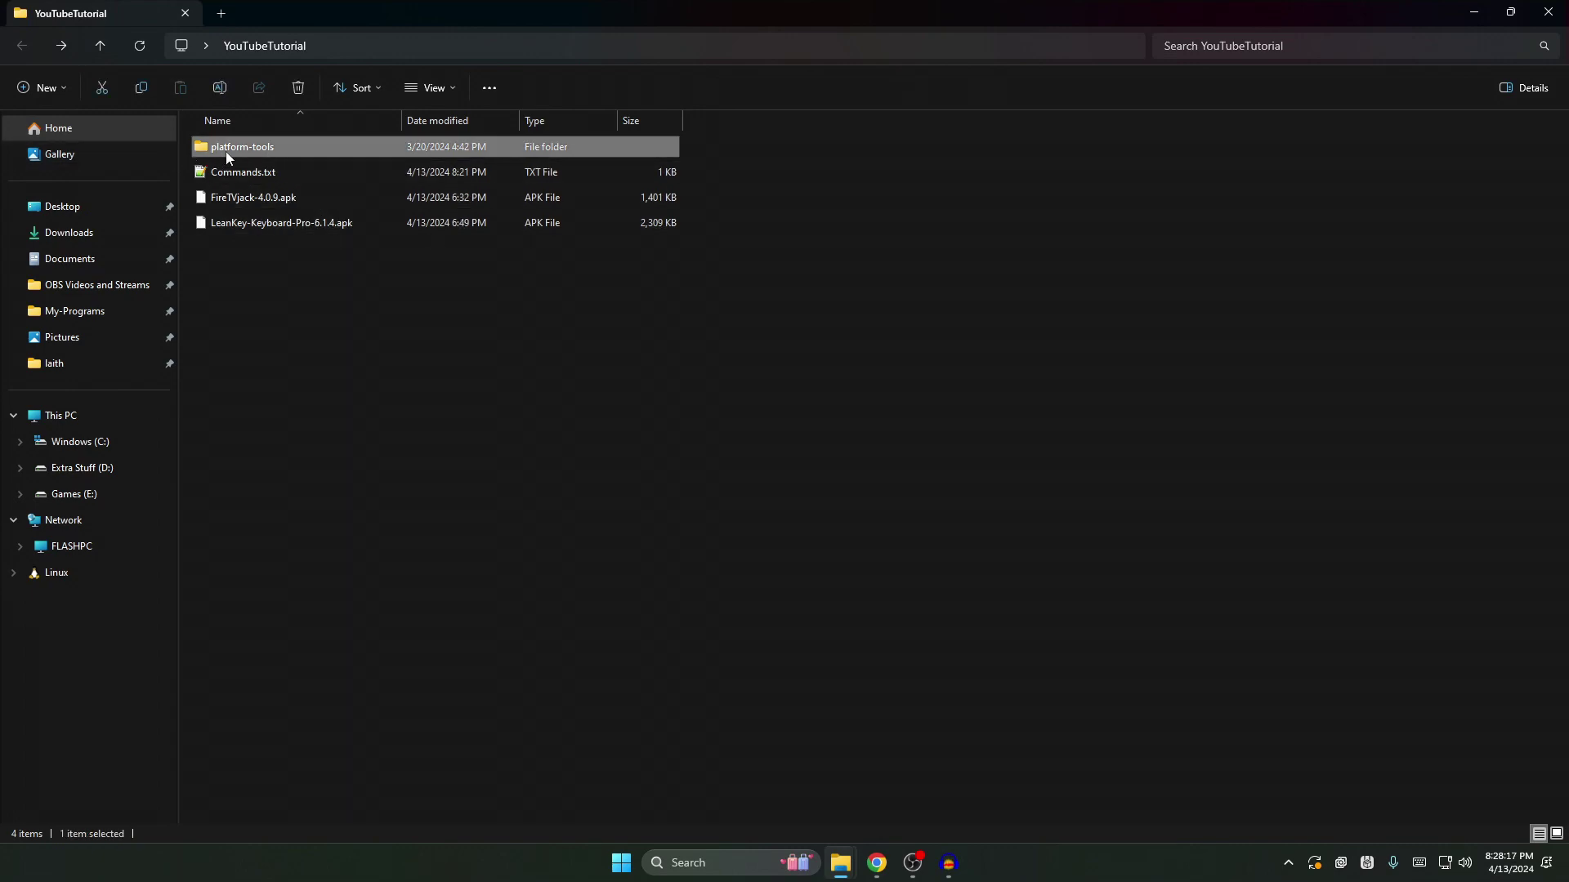
double_click(299, 150)
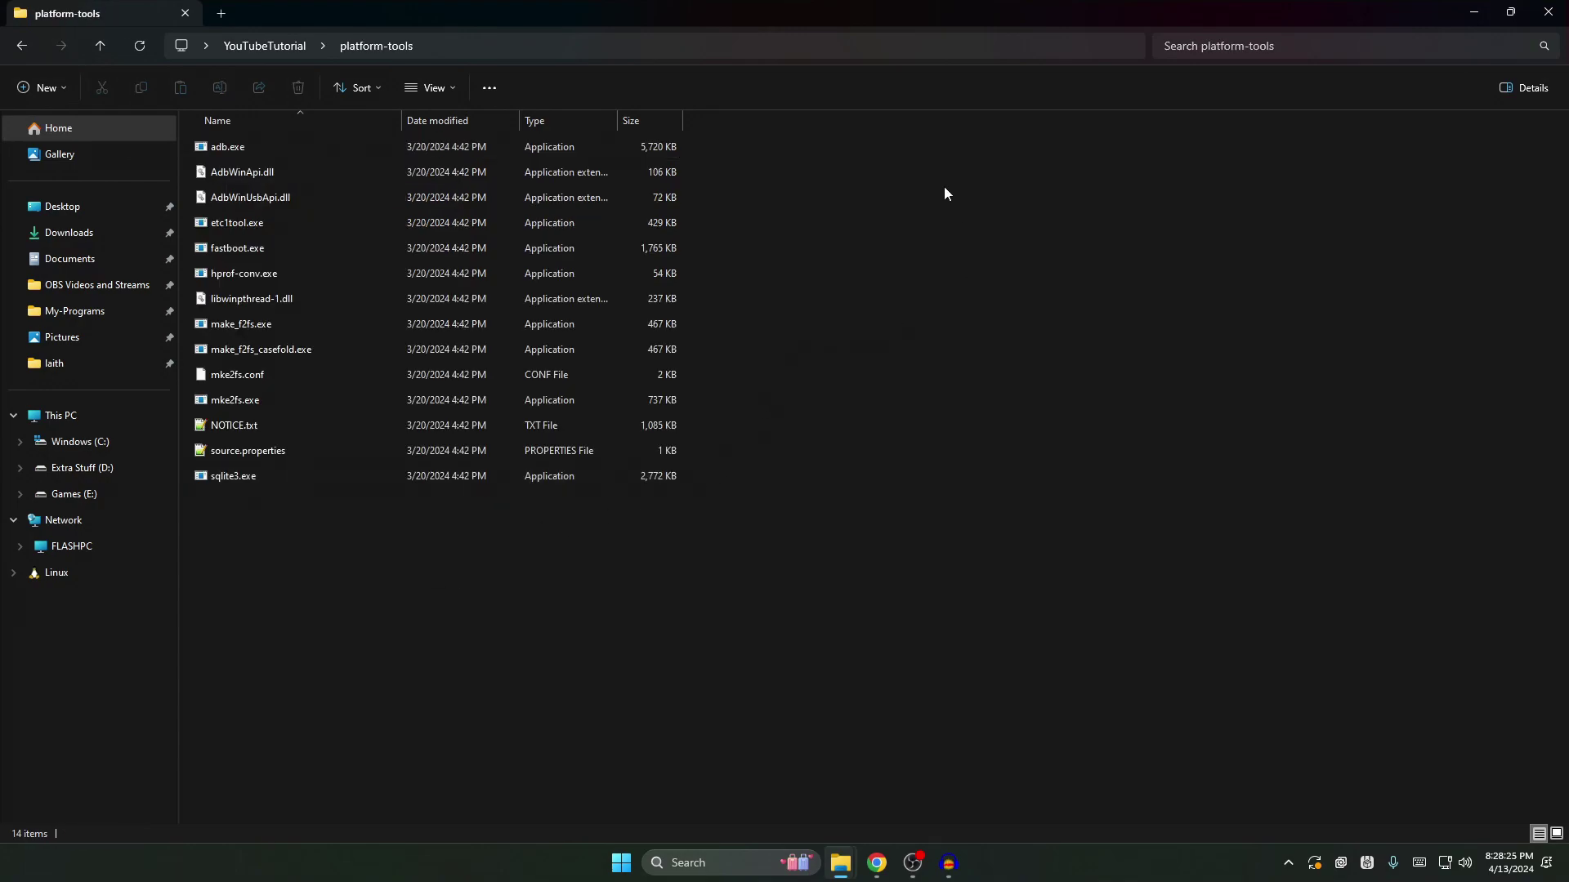
right_click(546, 349)
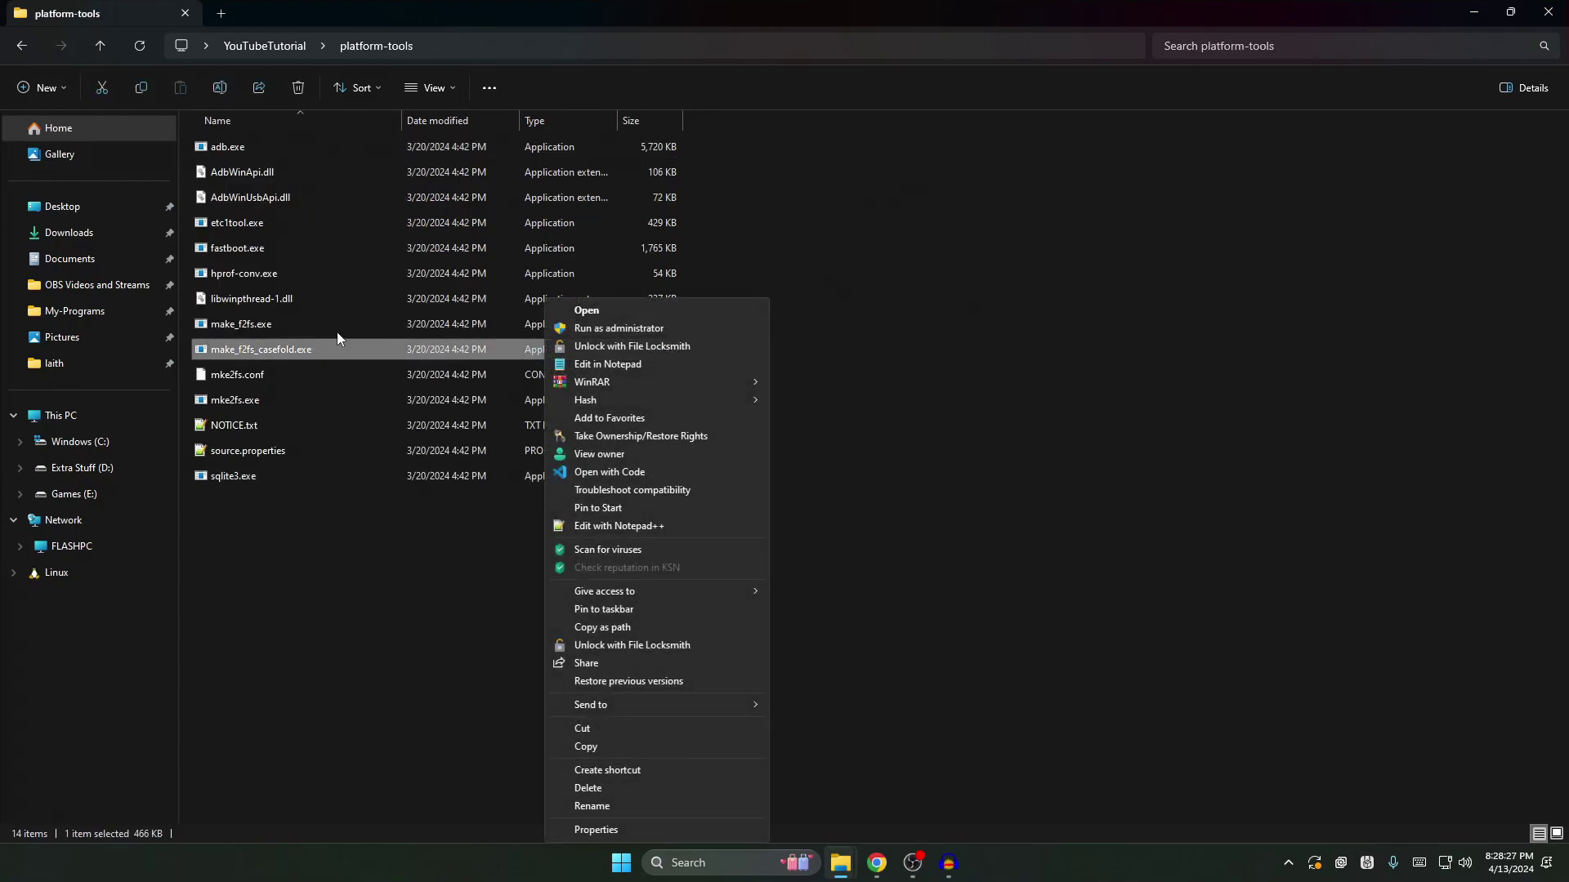
click(950, 317)
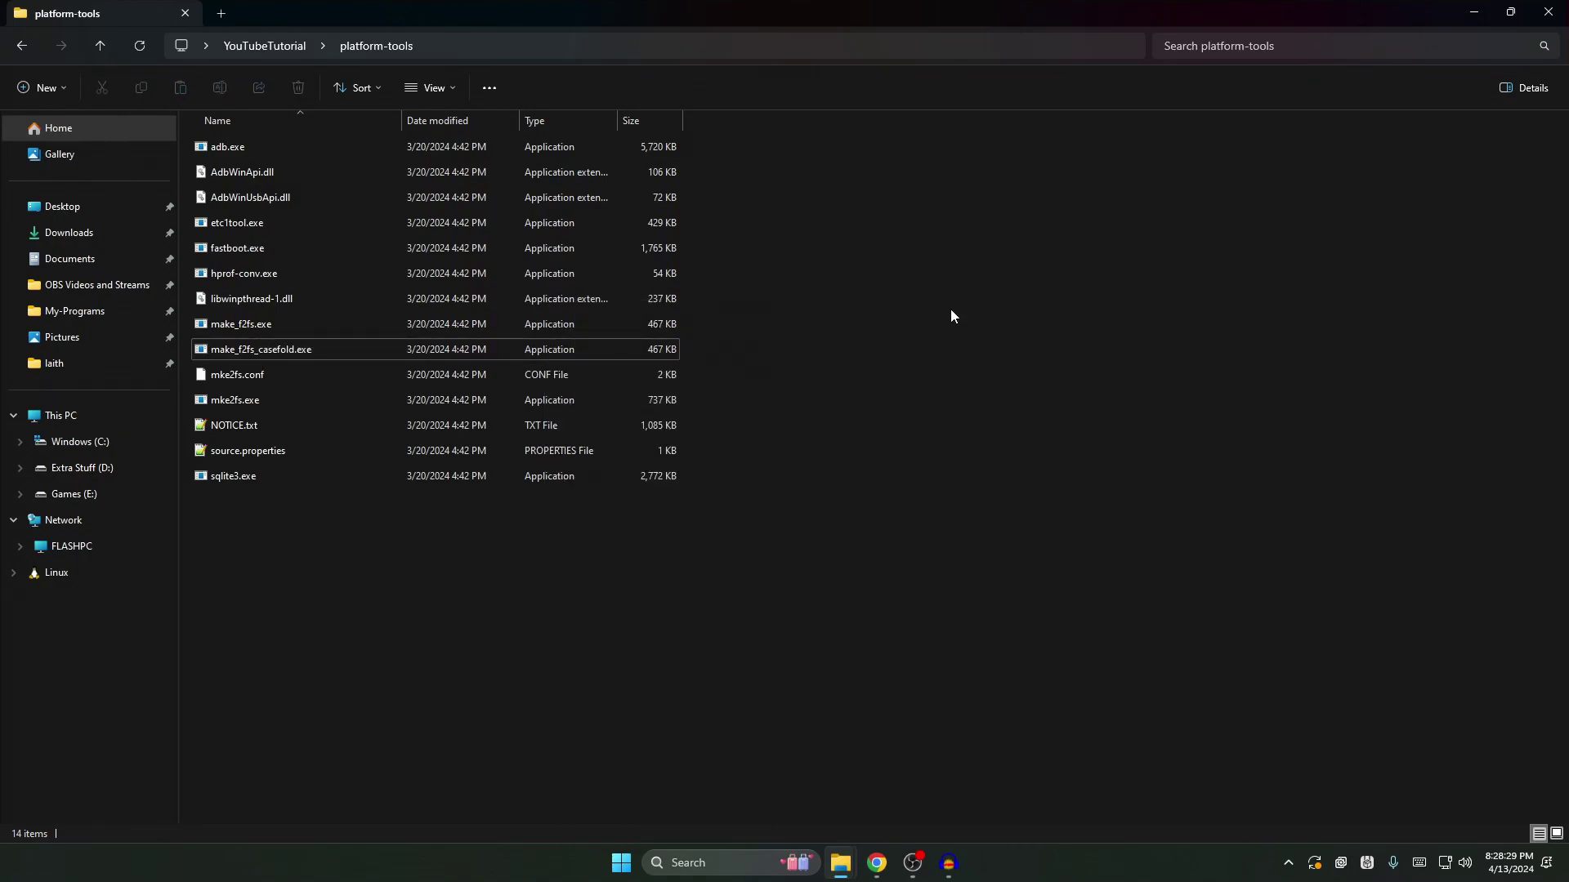
right_click(777, 315)
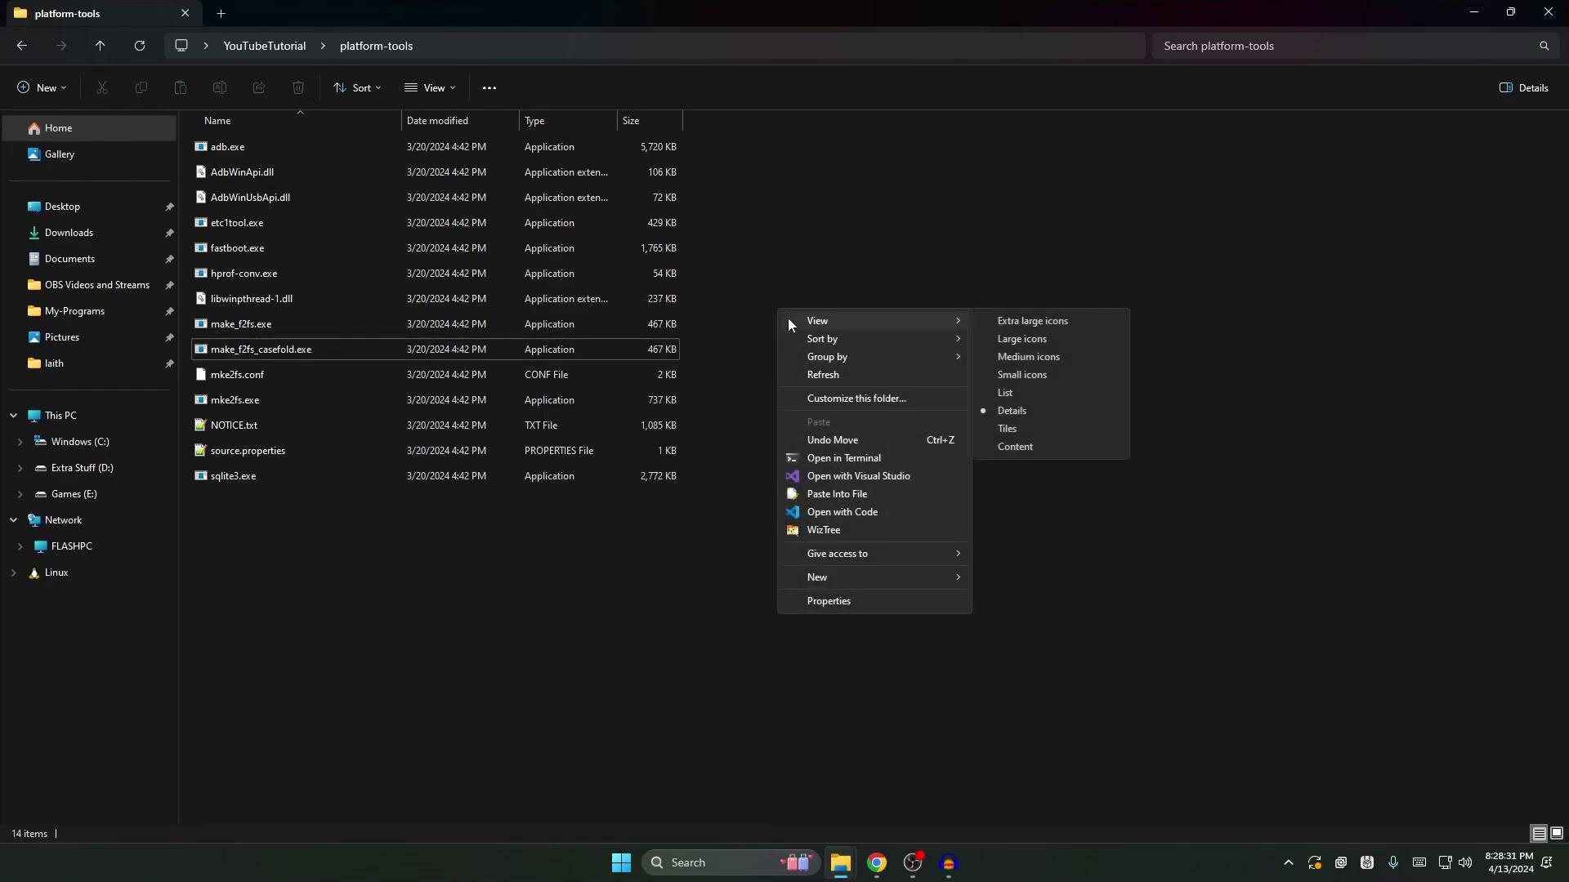
click(862, 457)
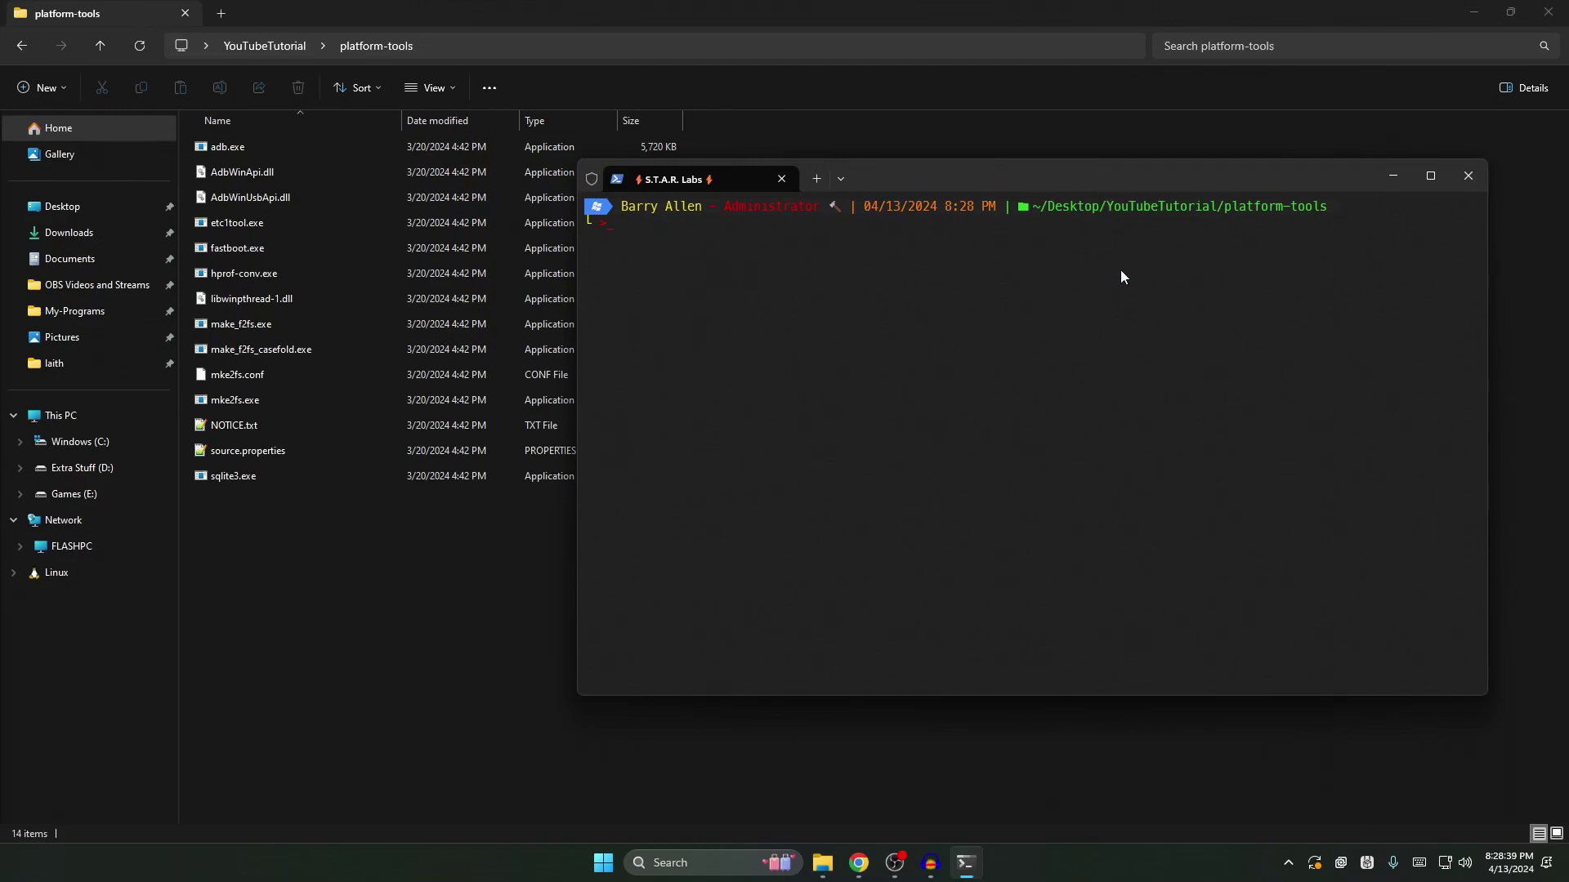
Run .\adb.exe connect 10.0.0.183, which starts the daemon but fails to authenticate
text(adb)
key(Tab)
key(Escape)
text(adb)
key(Tab)
text(connect)
text(10.0.0.183)
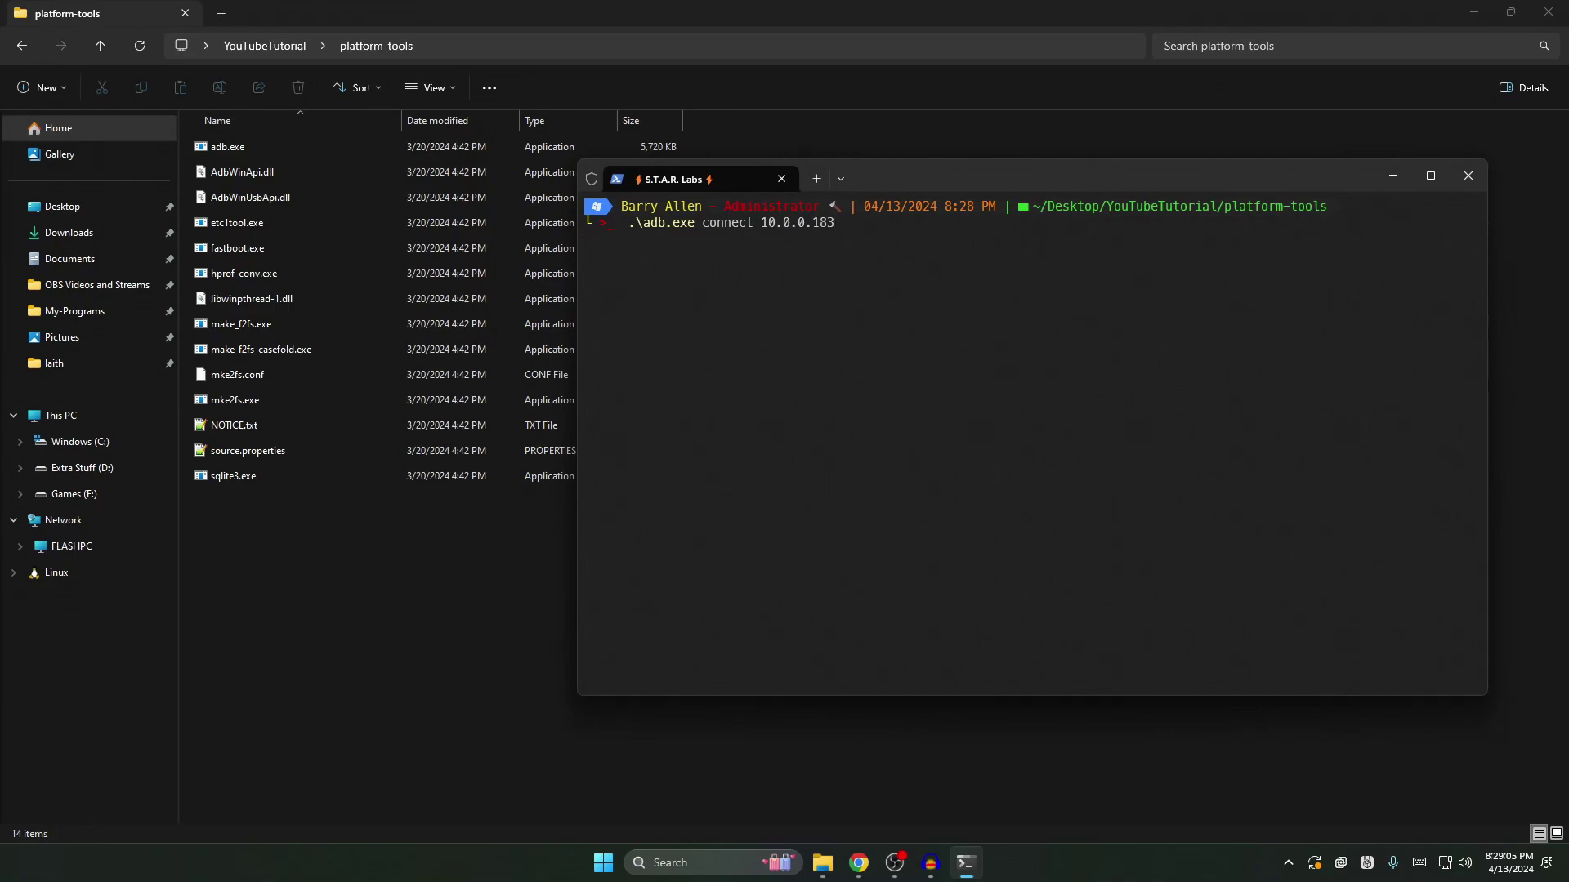
key(Return)
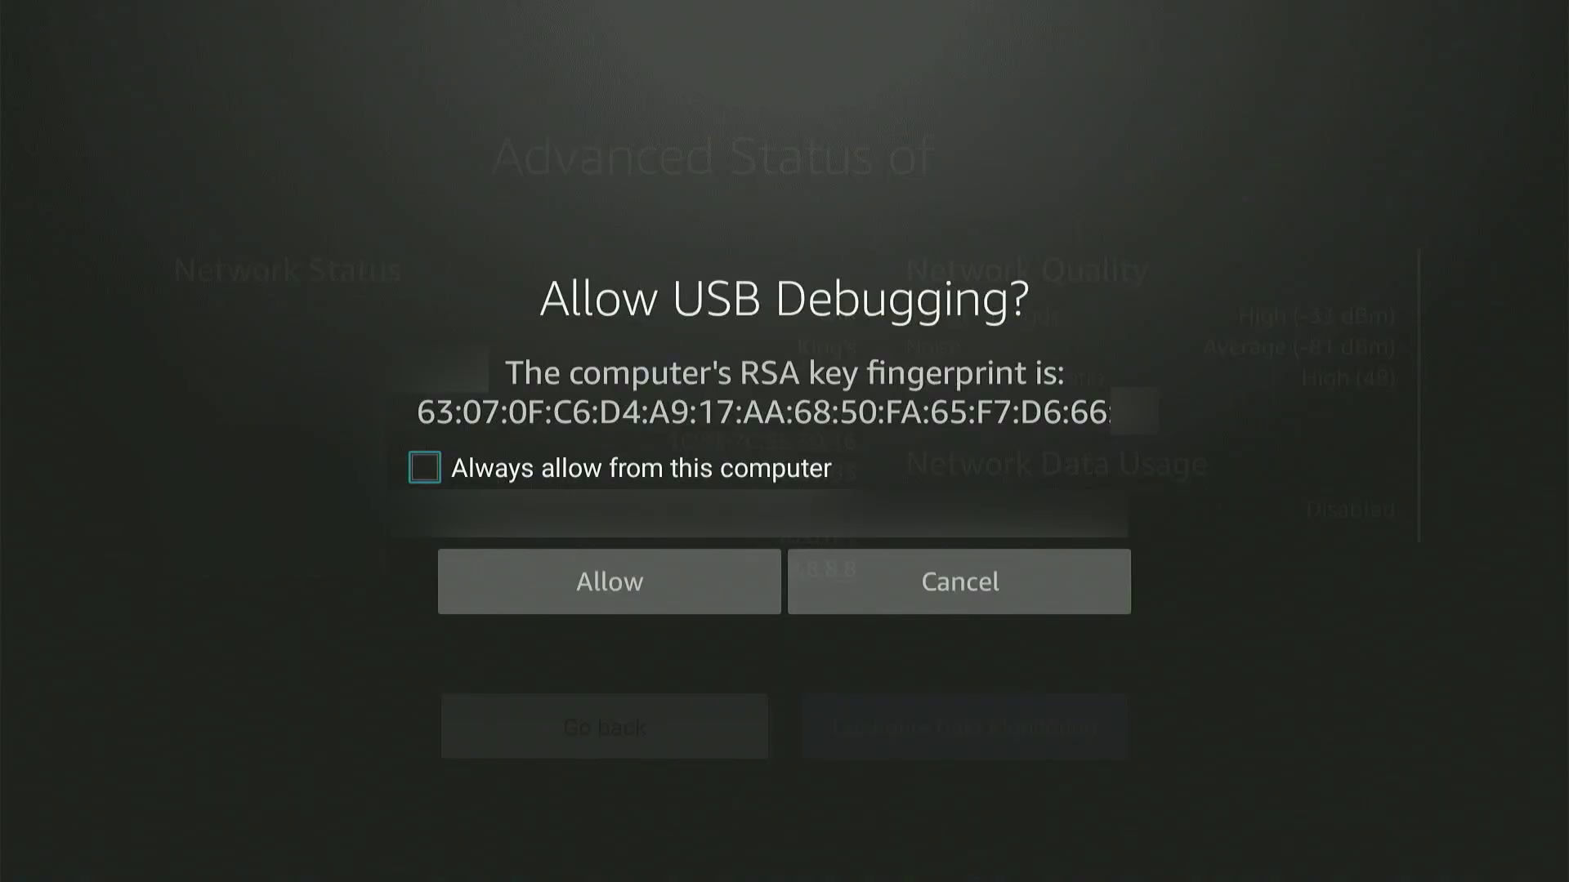
Tick Always allow from this computer and allow USB debugging on the Fire TV
key(Return)
key(Down)
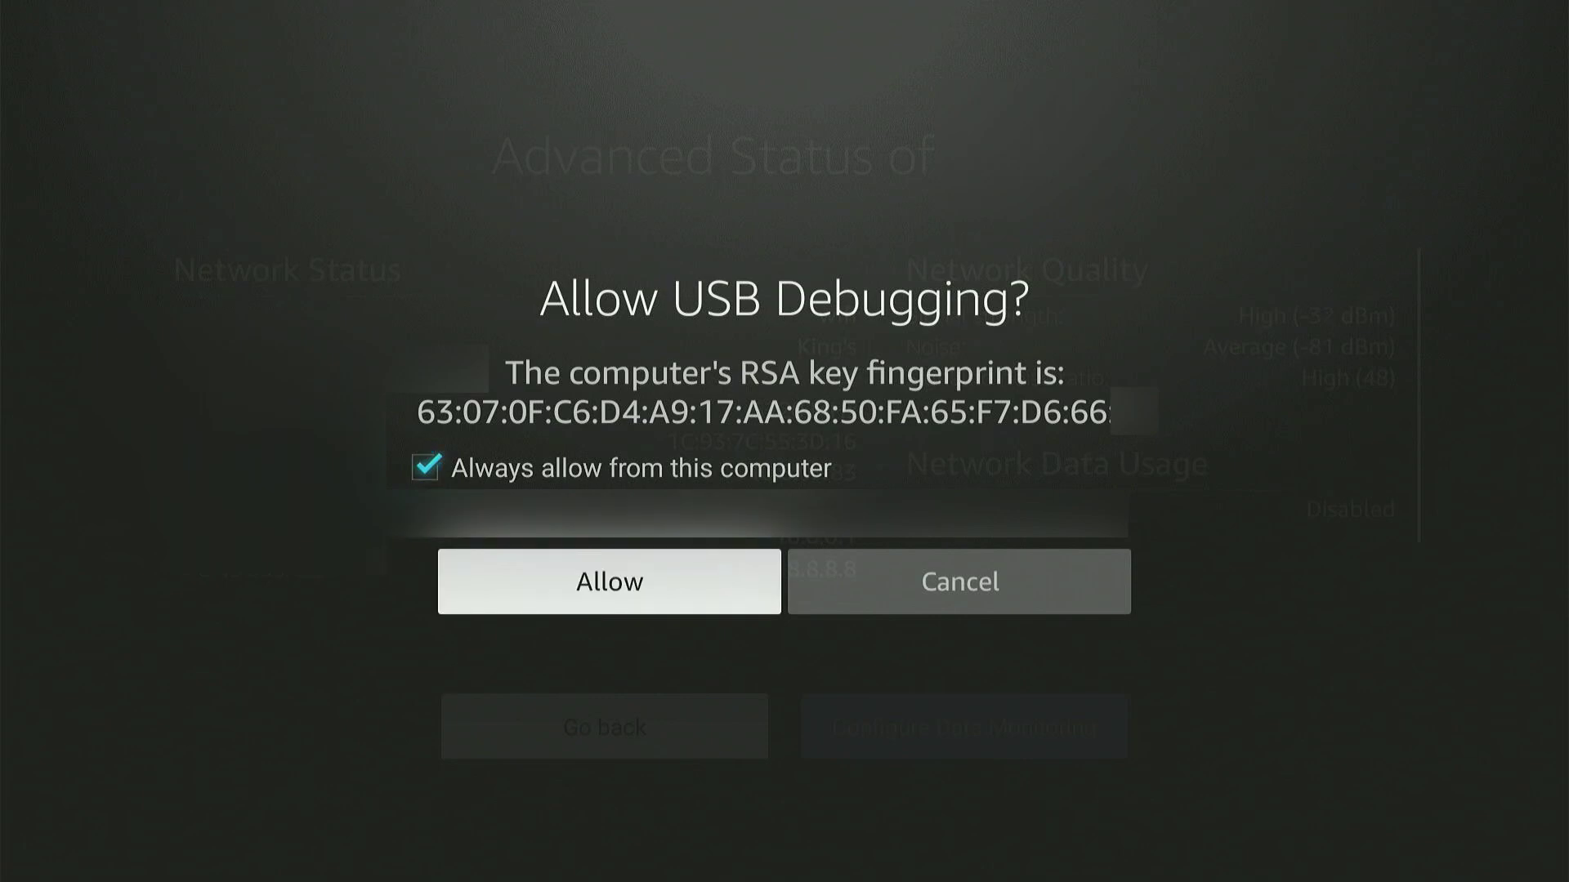
key(Return)
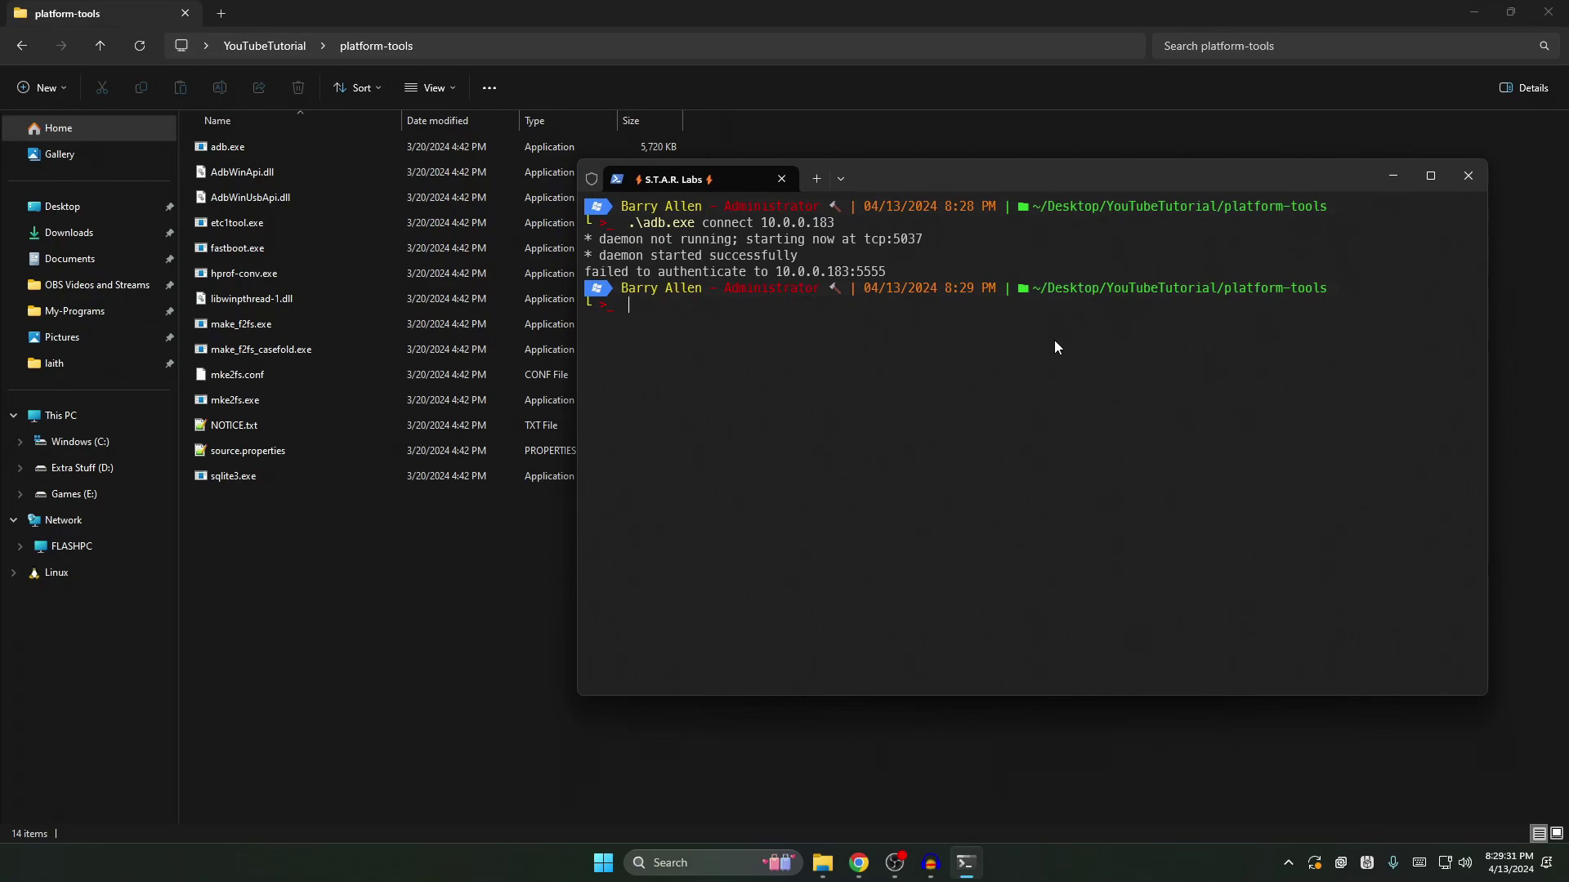
Rerun adb connect 10.0.0.183, getting already connected on port 5555, then return to Explorer
key(Up)
key(Return)
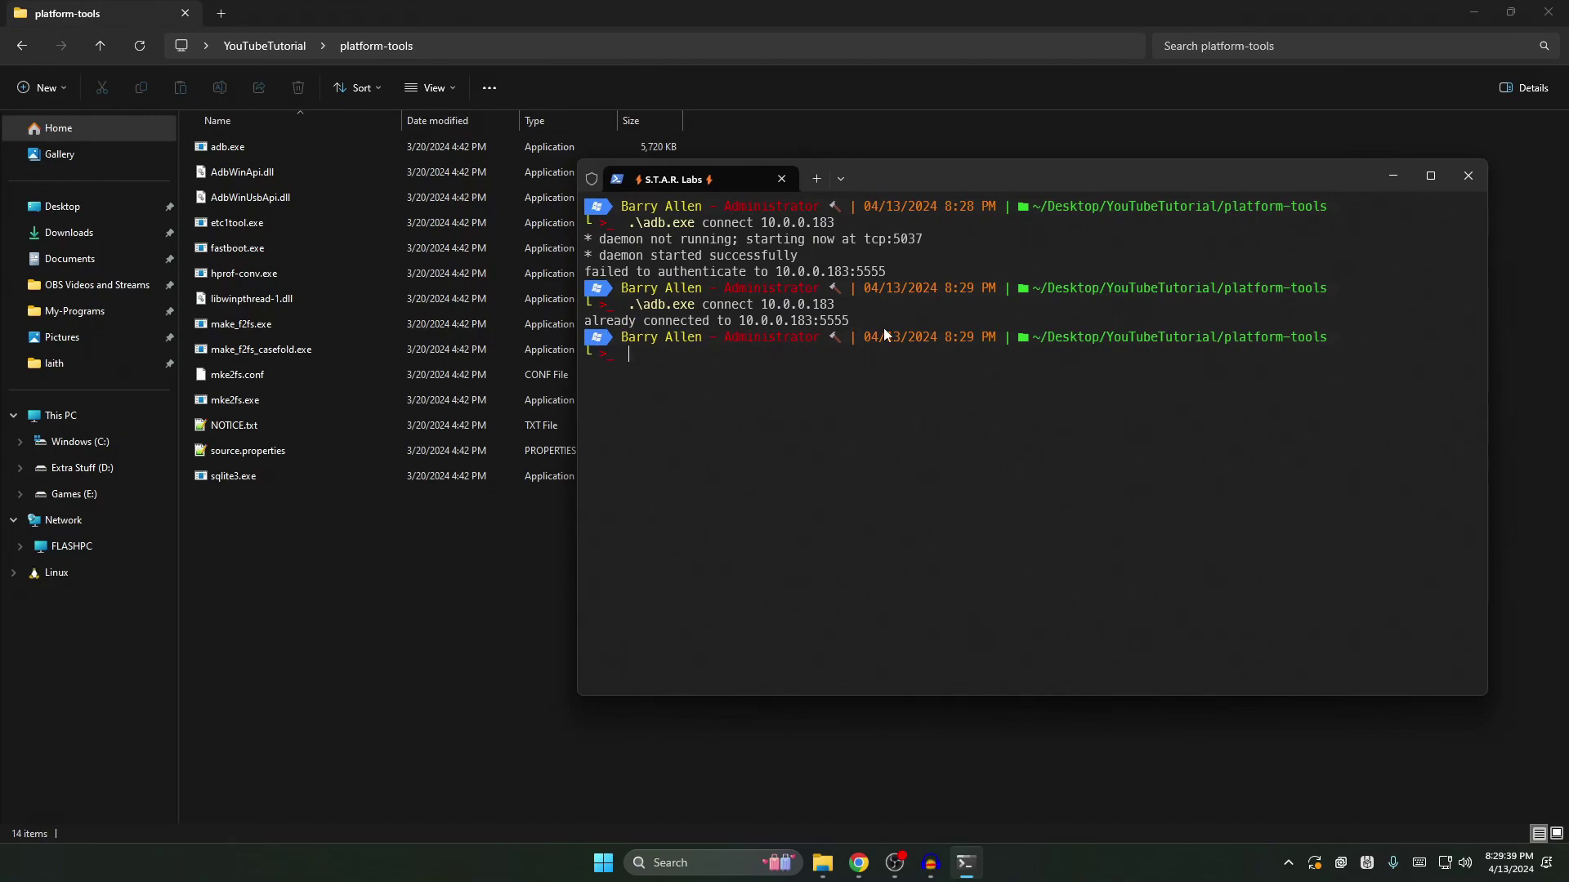
click(325, 463)
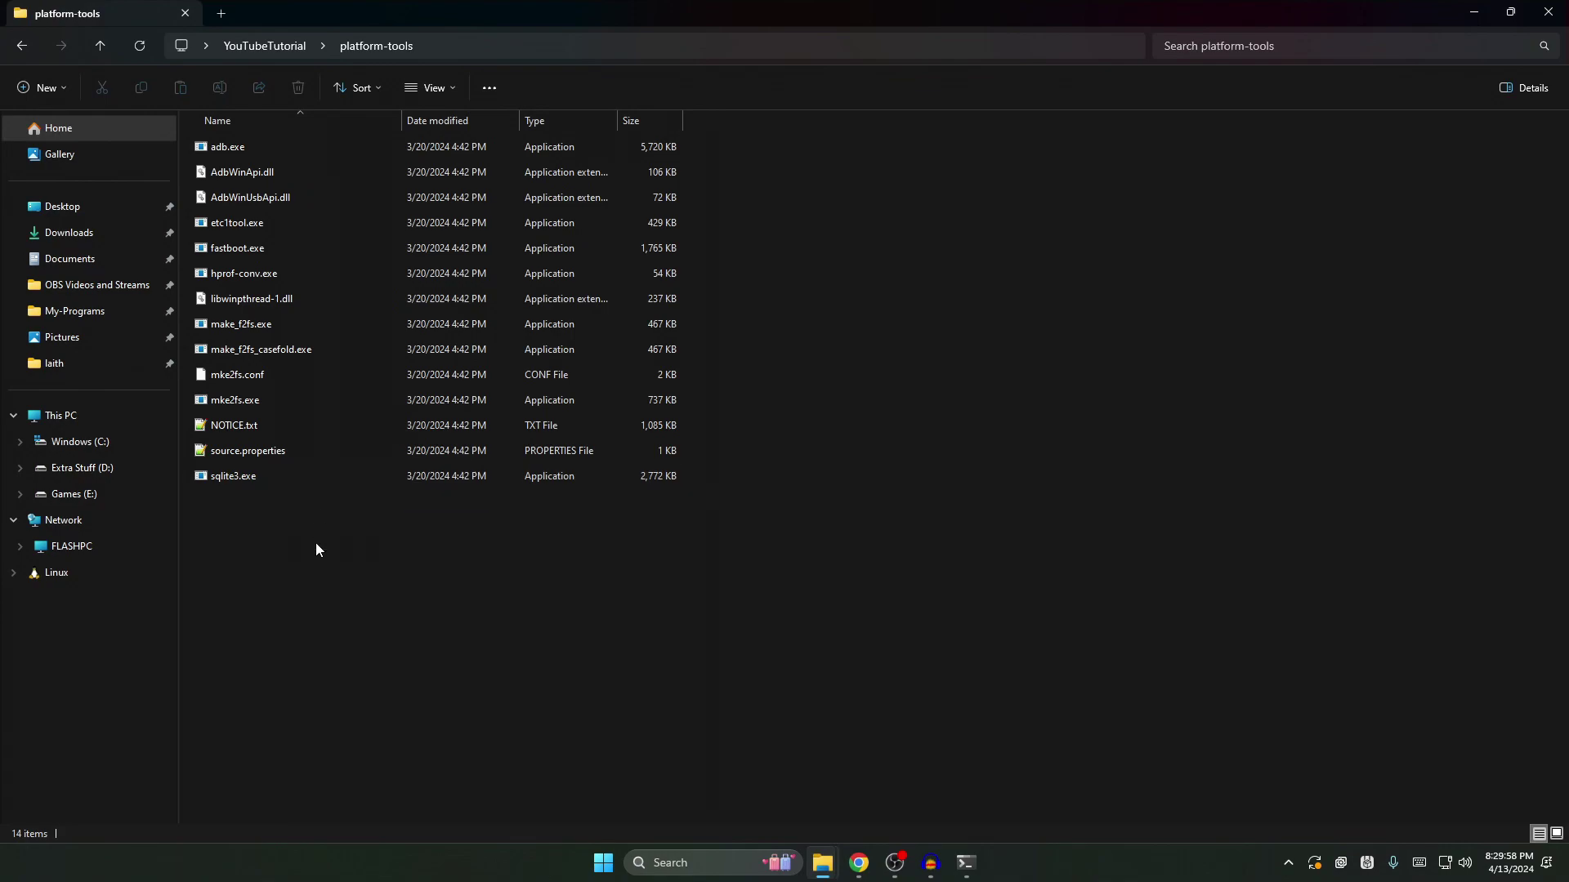
Go back to the YouTubeTutorial folder and select FireTVjack-4.0.9.apk
key(BackSpace)
drag(388, 377, 237, 143)
click(293, 245)
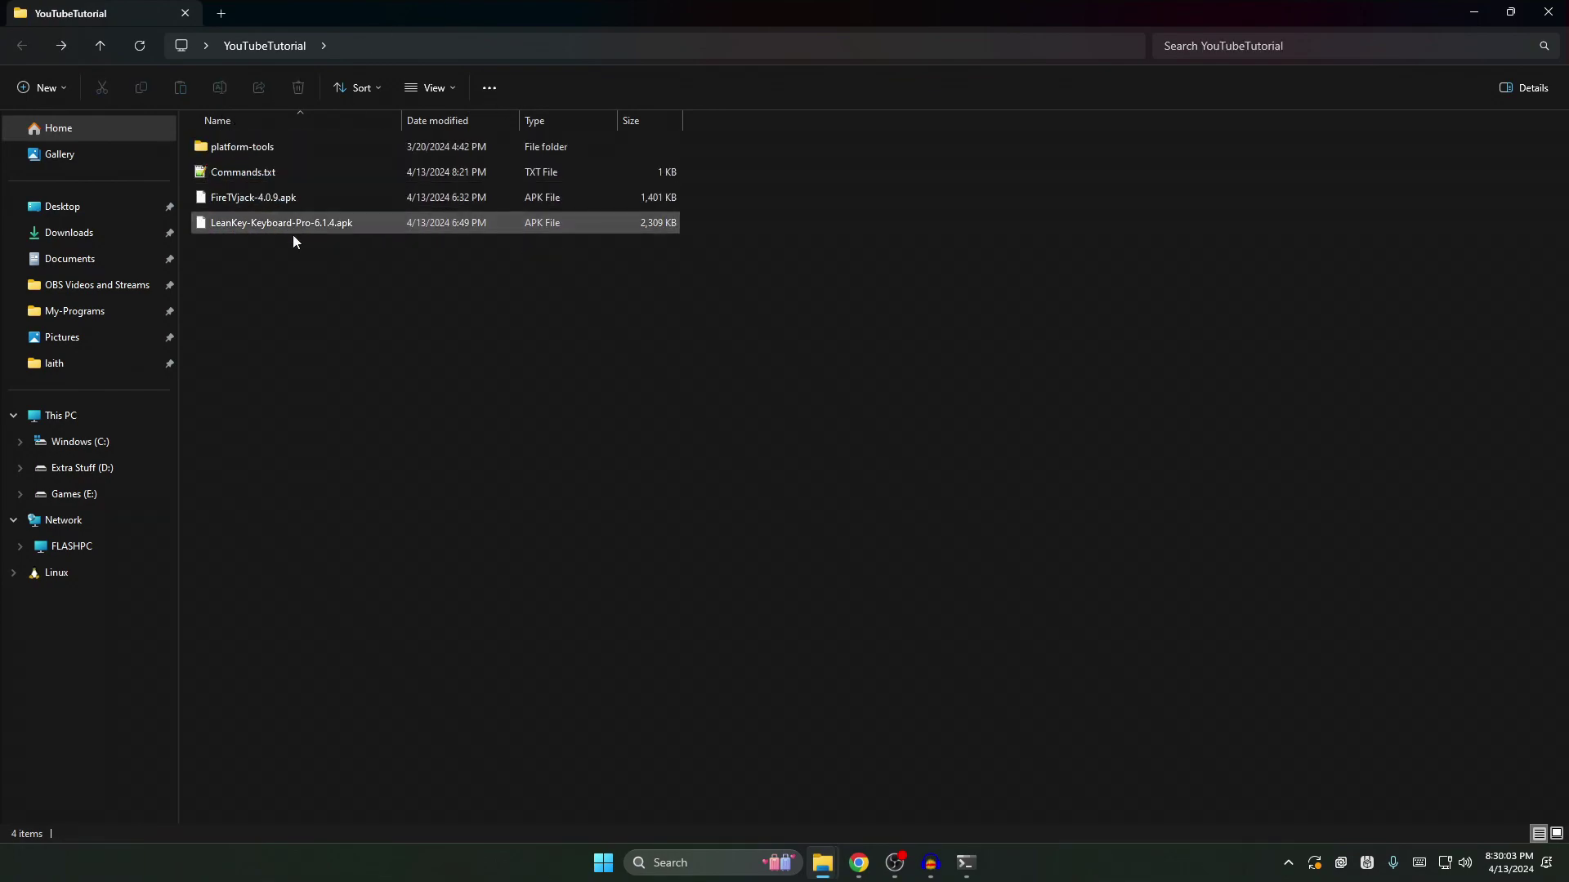
click(217, 206)
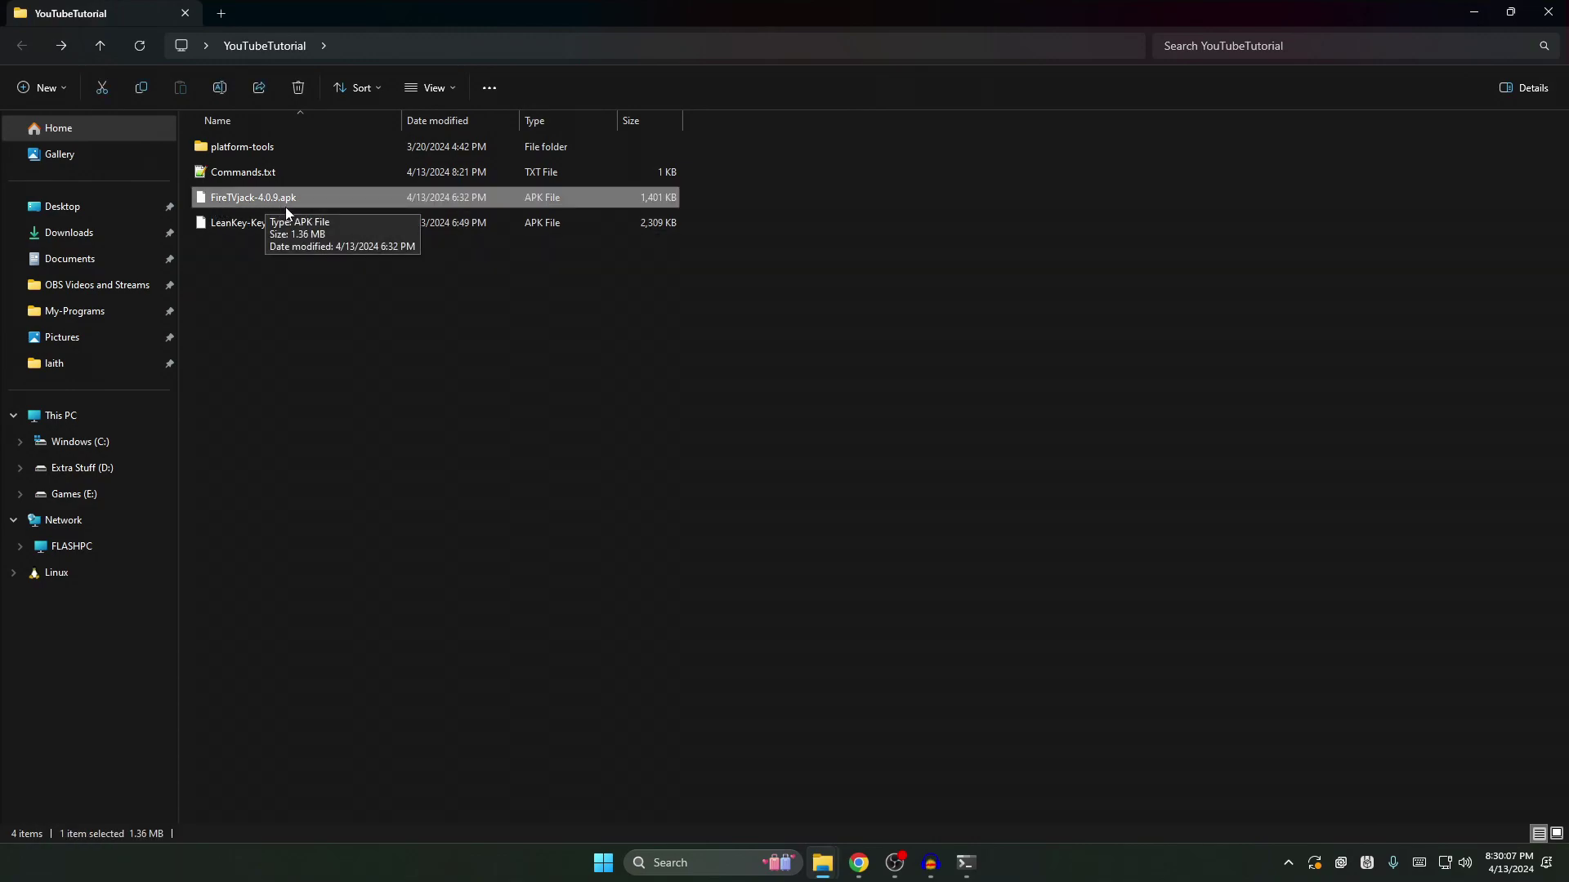
Enter .\adb.exe install at the terminal prompt
key(alt+Tab)
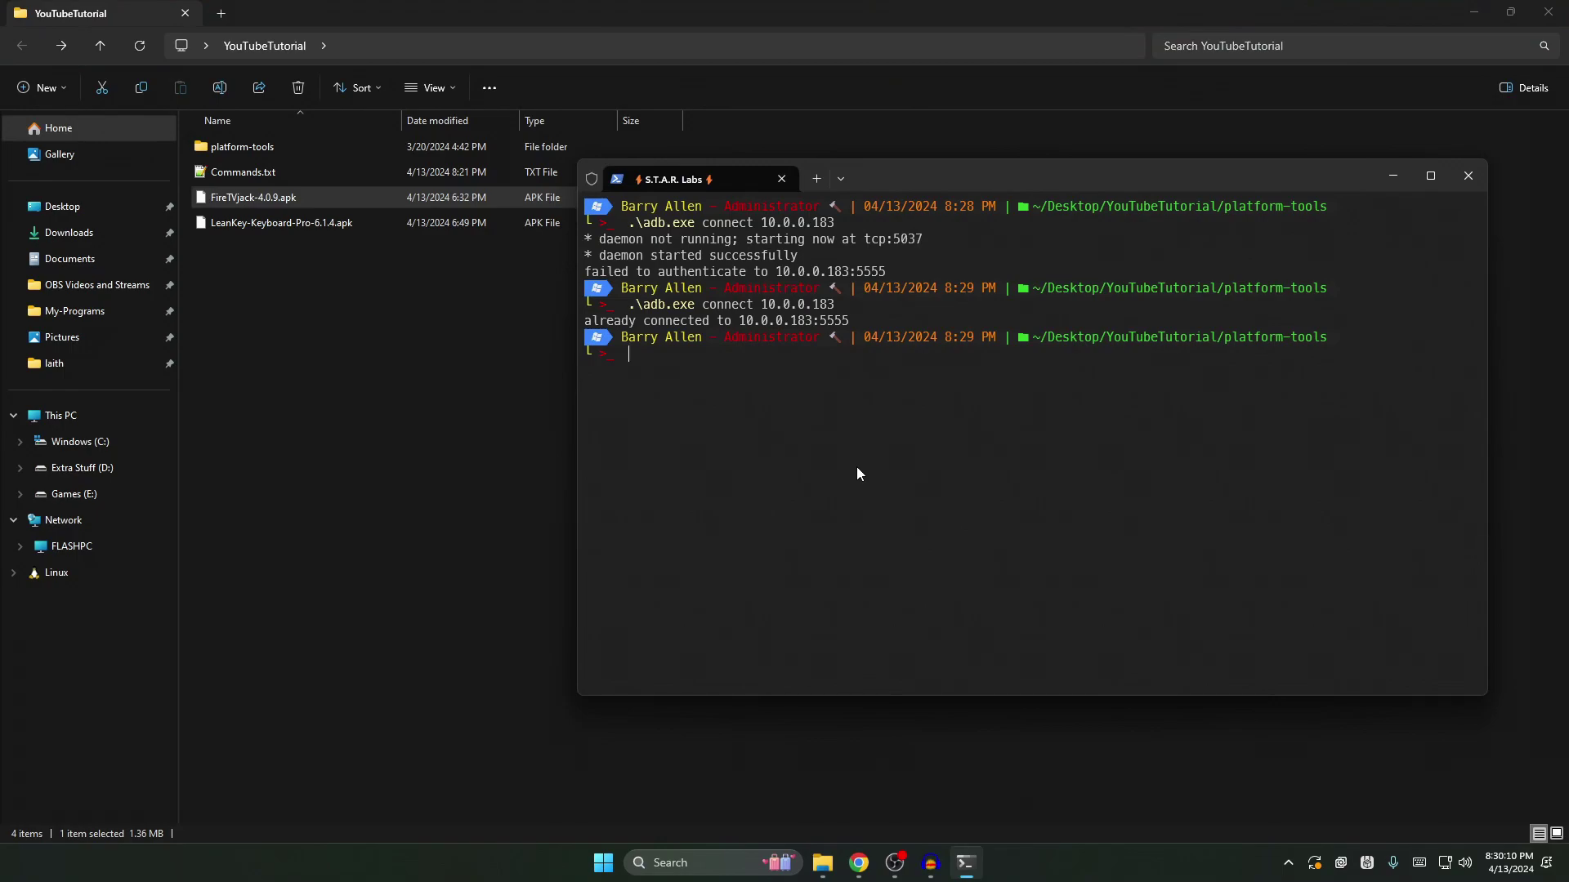
text(adb)
key(Tab)
text(install)
Refresh the folder and copy FireTVjack-4.0.9.apk as a path
click(323, 313)
right_click(460, 323)
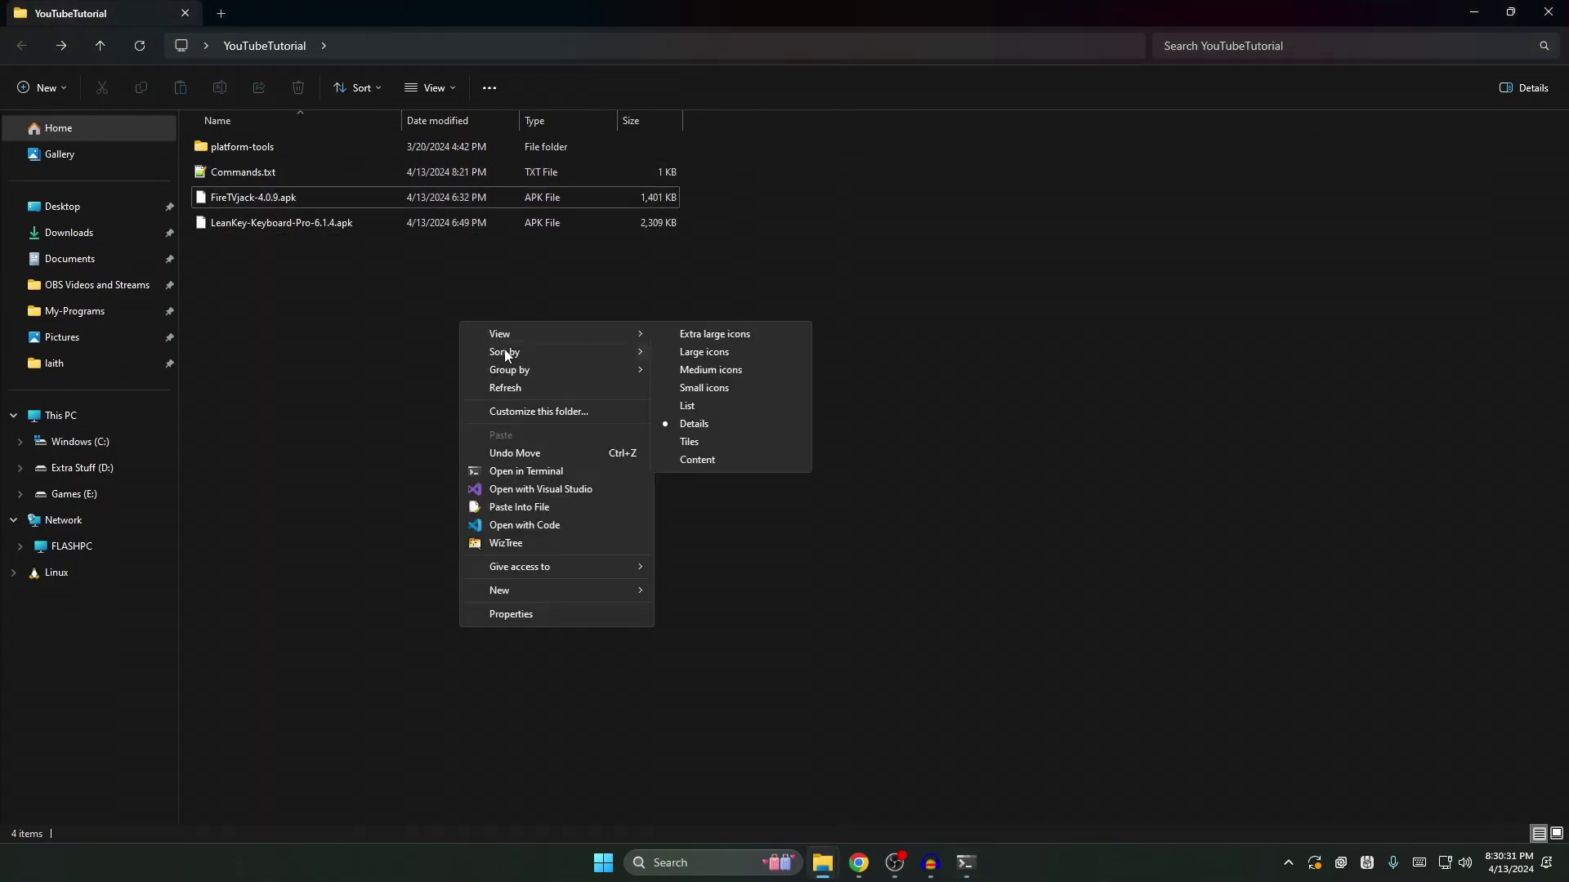
click(523, 388)
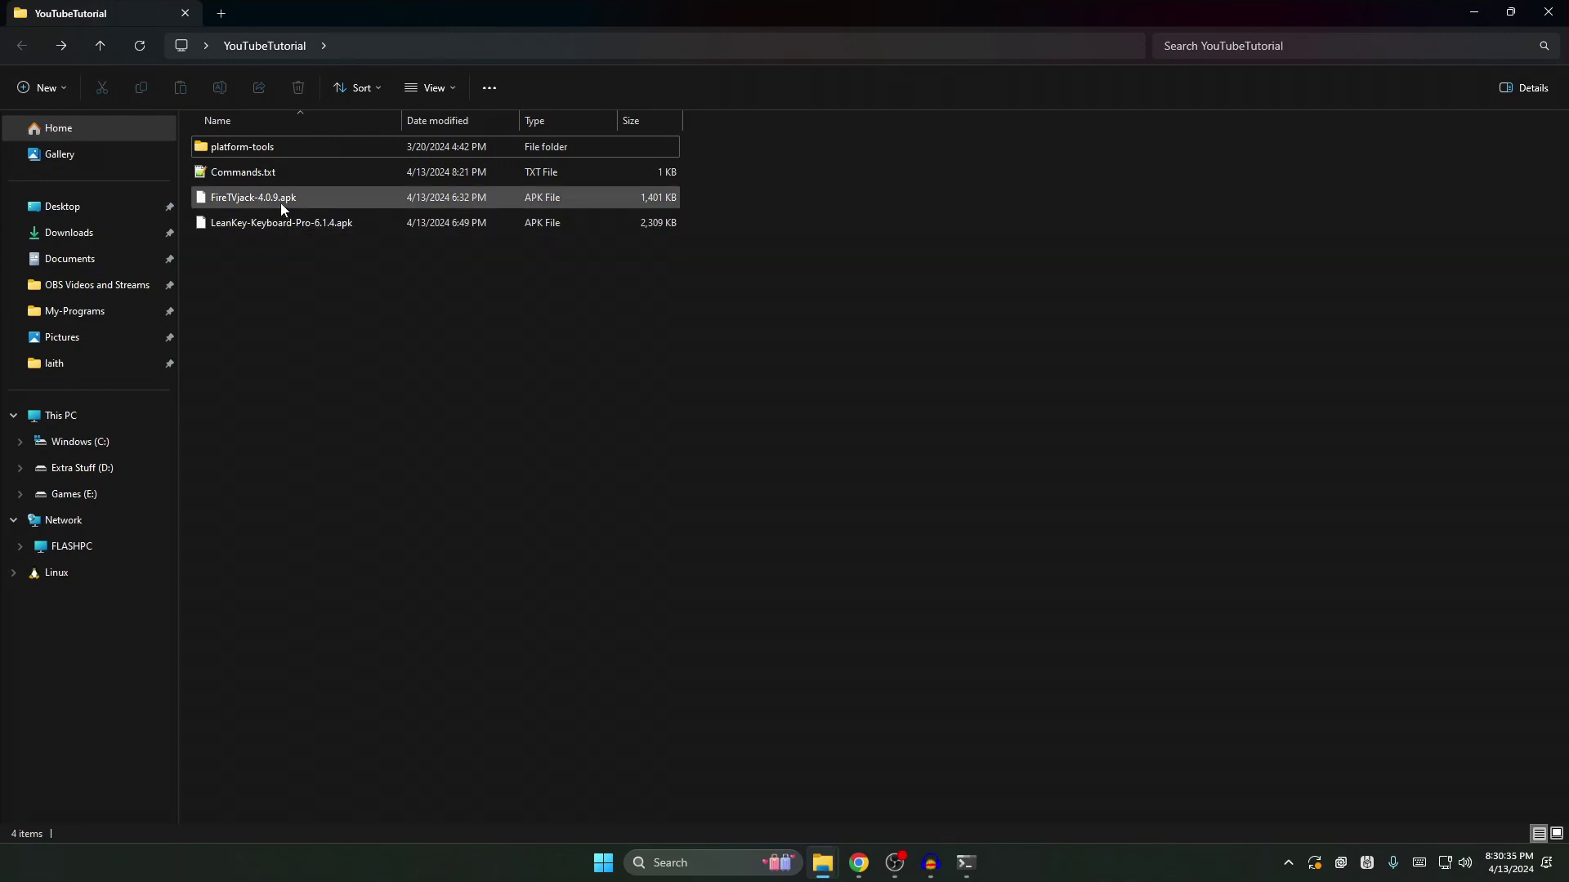
right_click(255, 205)
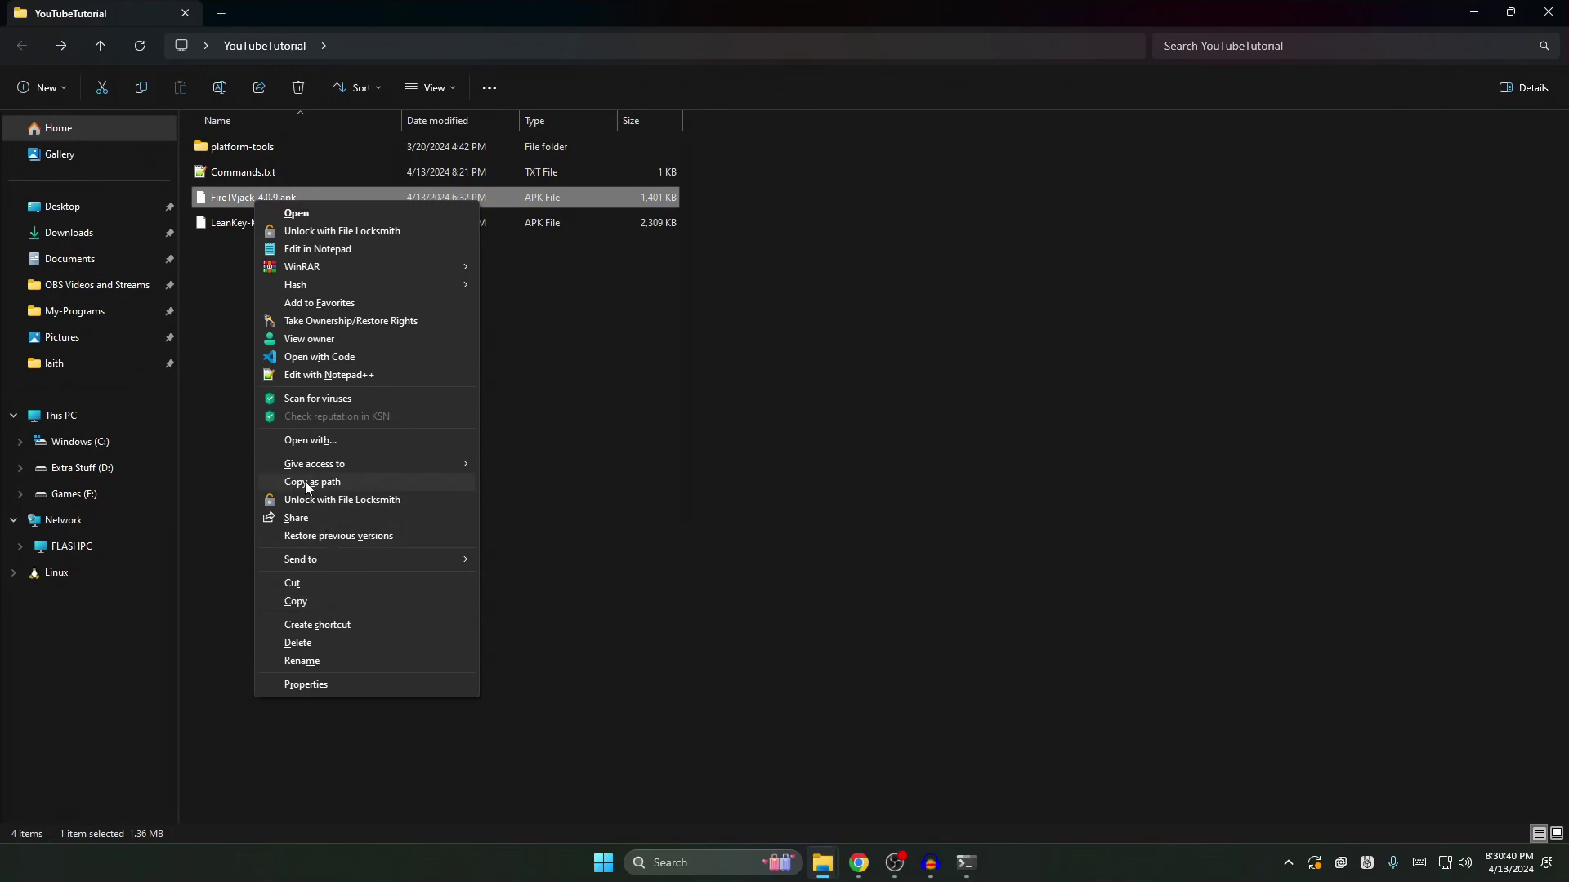
click(343, 484)
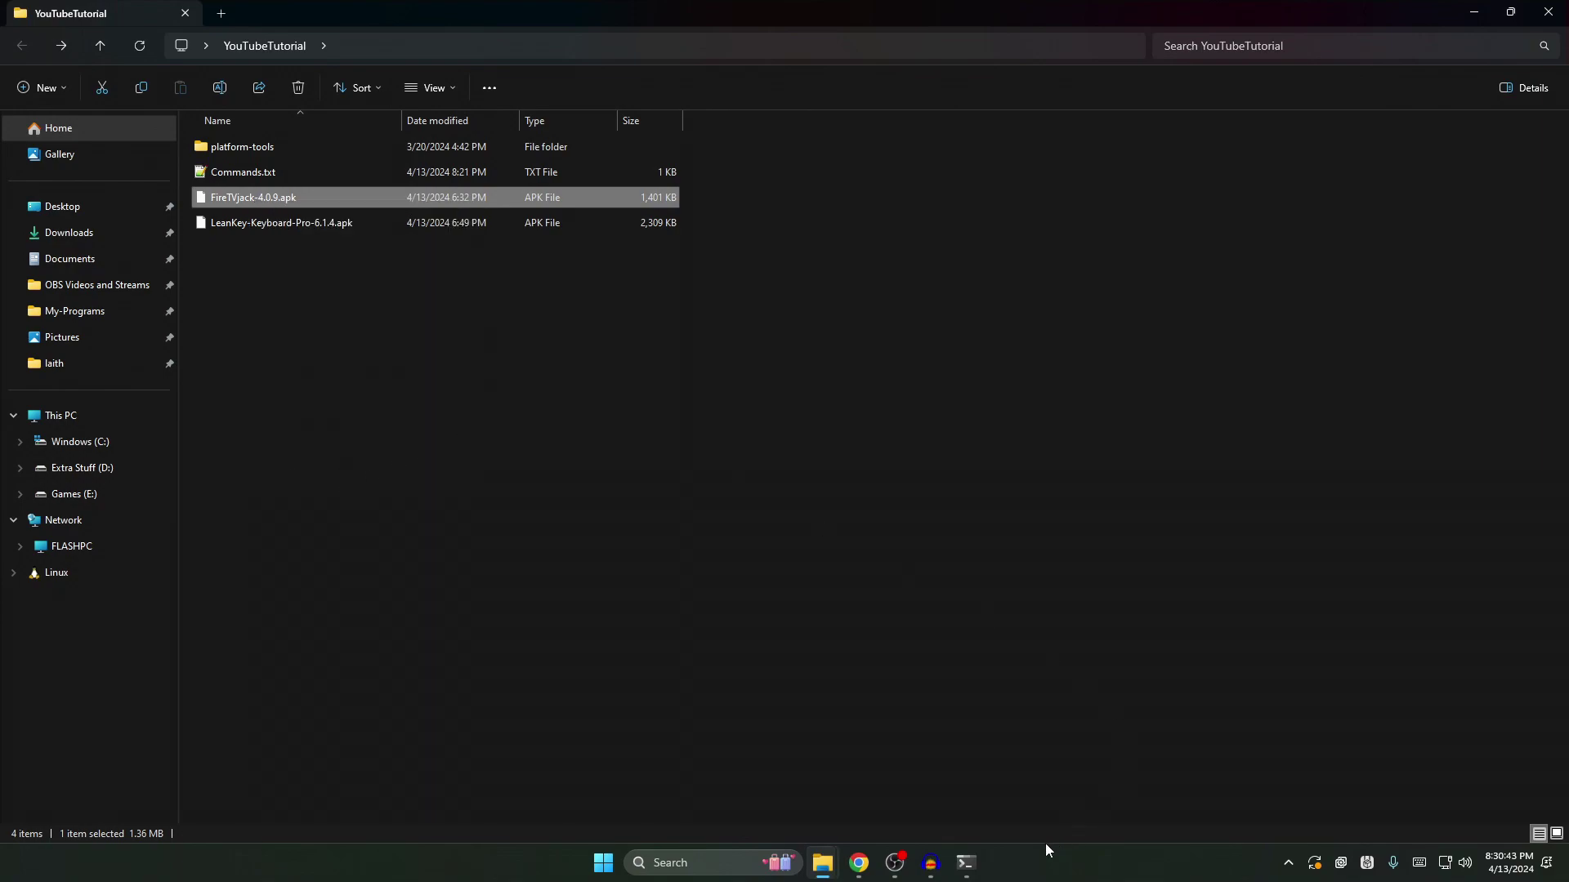
click(966, 871)
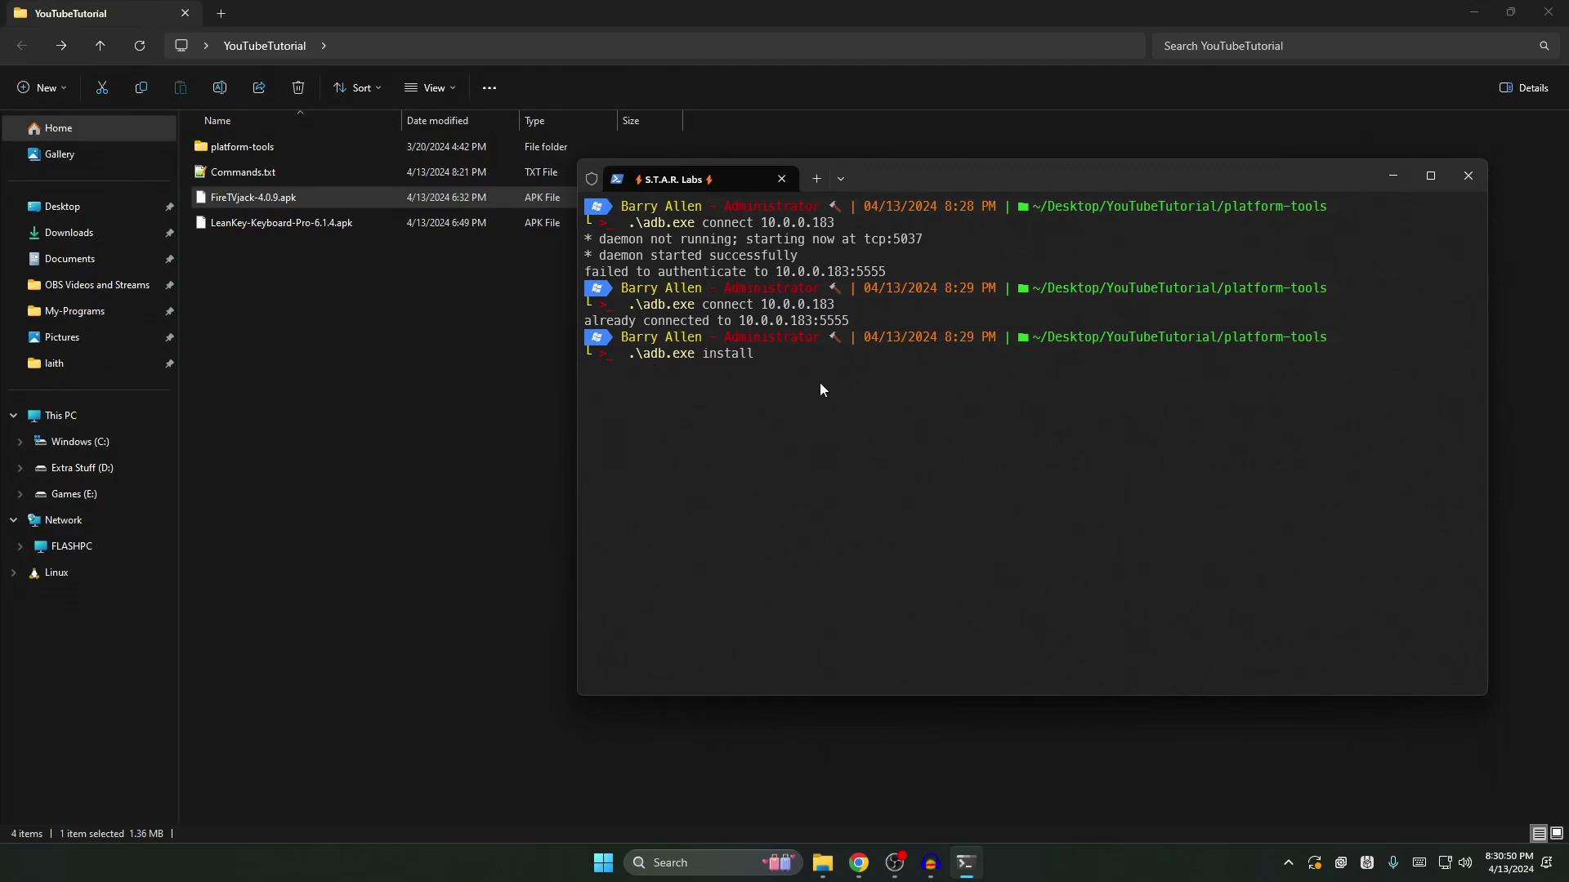
Paste the quoted APK path after .\adb.exe install and run it, reporting Success
text("C:\Users\laith\Desktop\YouTubeTutorial\FireTVjack-4.0.9.apk")
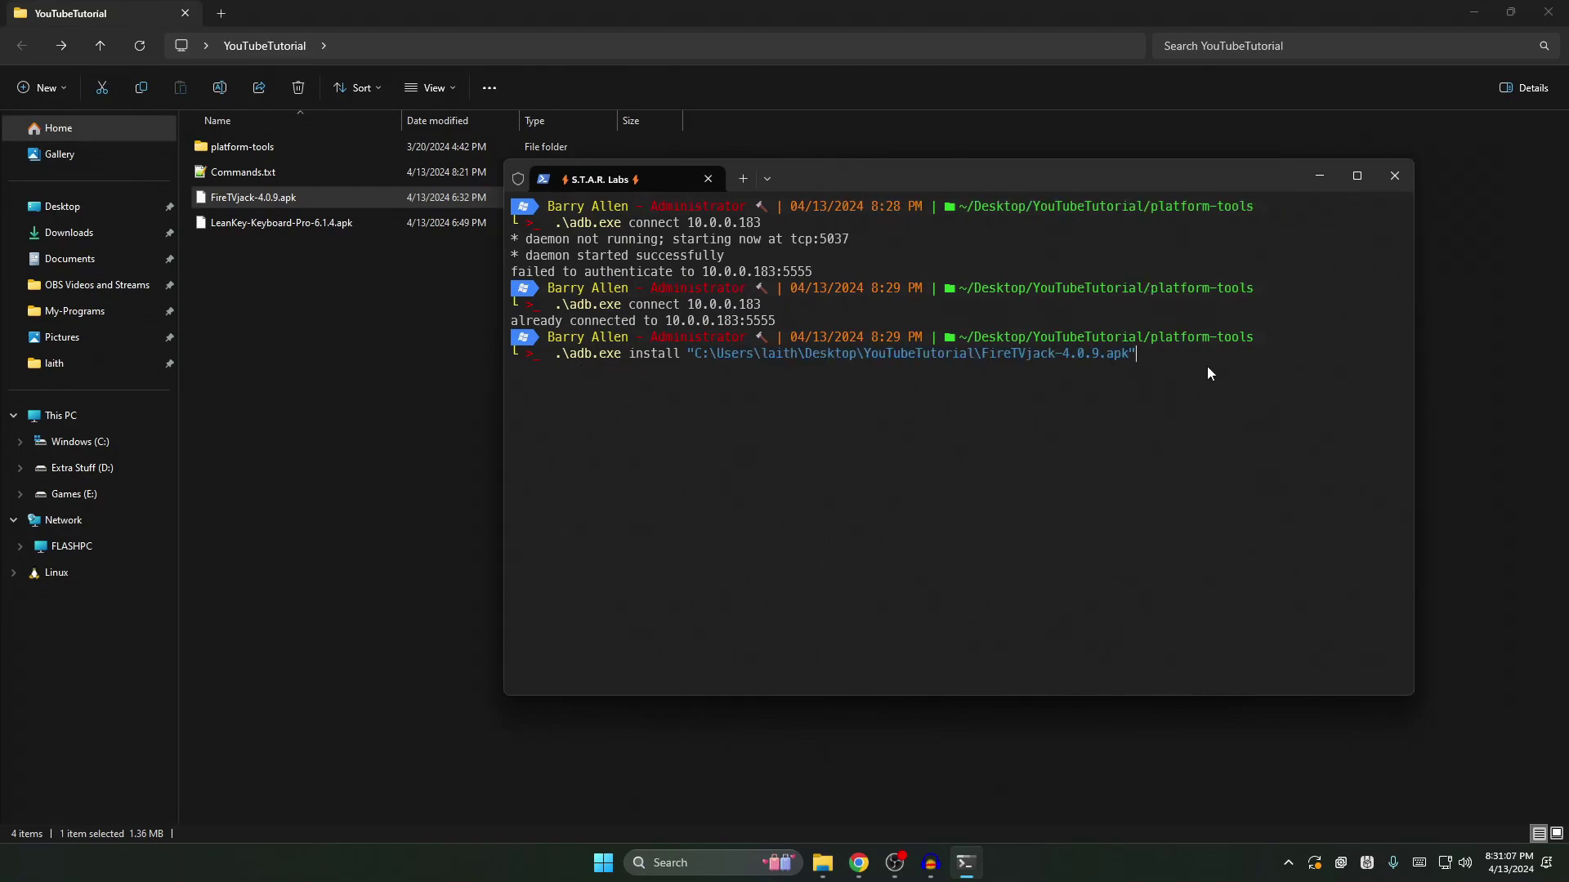
key(Return)
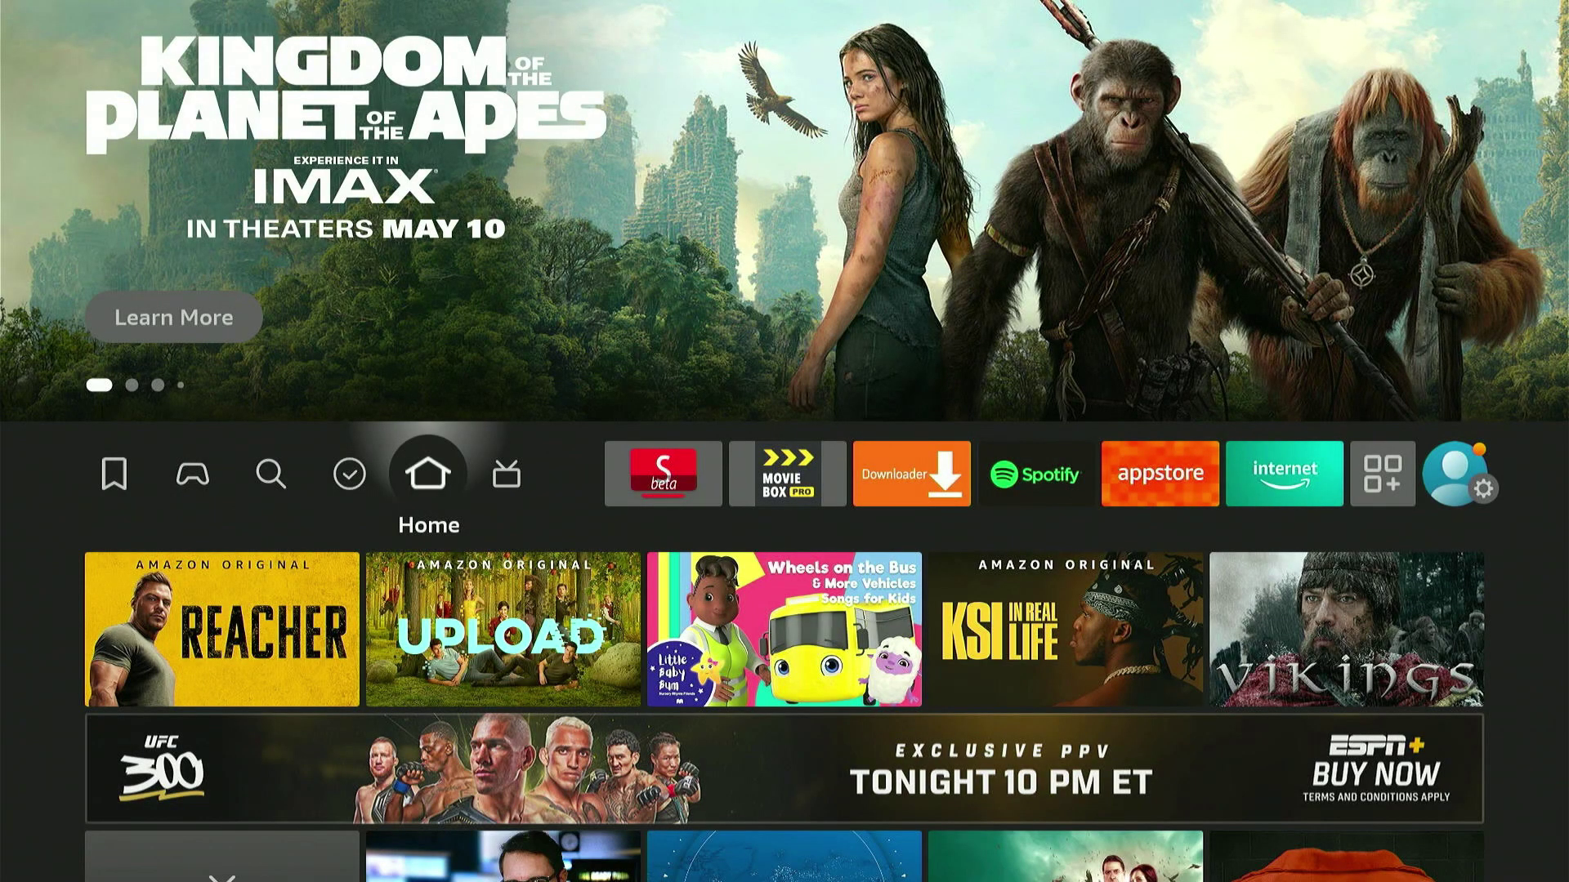
Launch FireTVjack from Your apps and channels, close its accessibility warning, then open Commands.txt on the PC
key(Right)
key(Right)
key(Right)
key(Right)
key(Right)
key(Right)
key(Right)
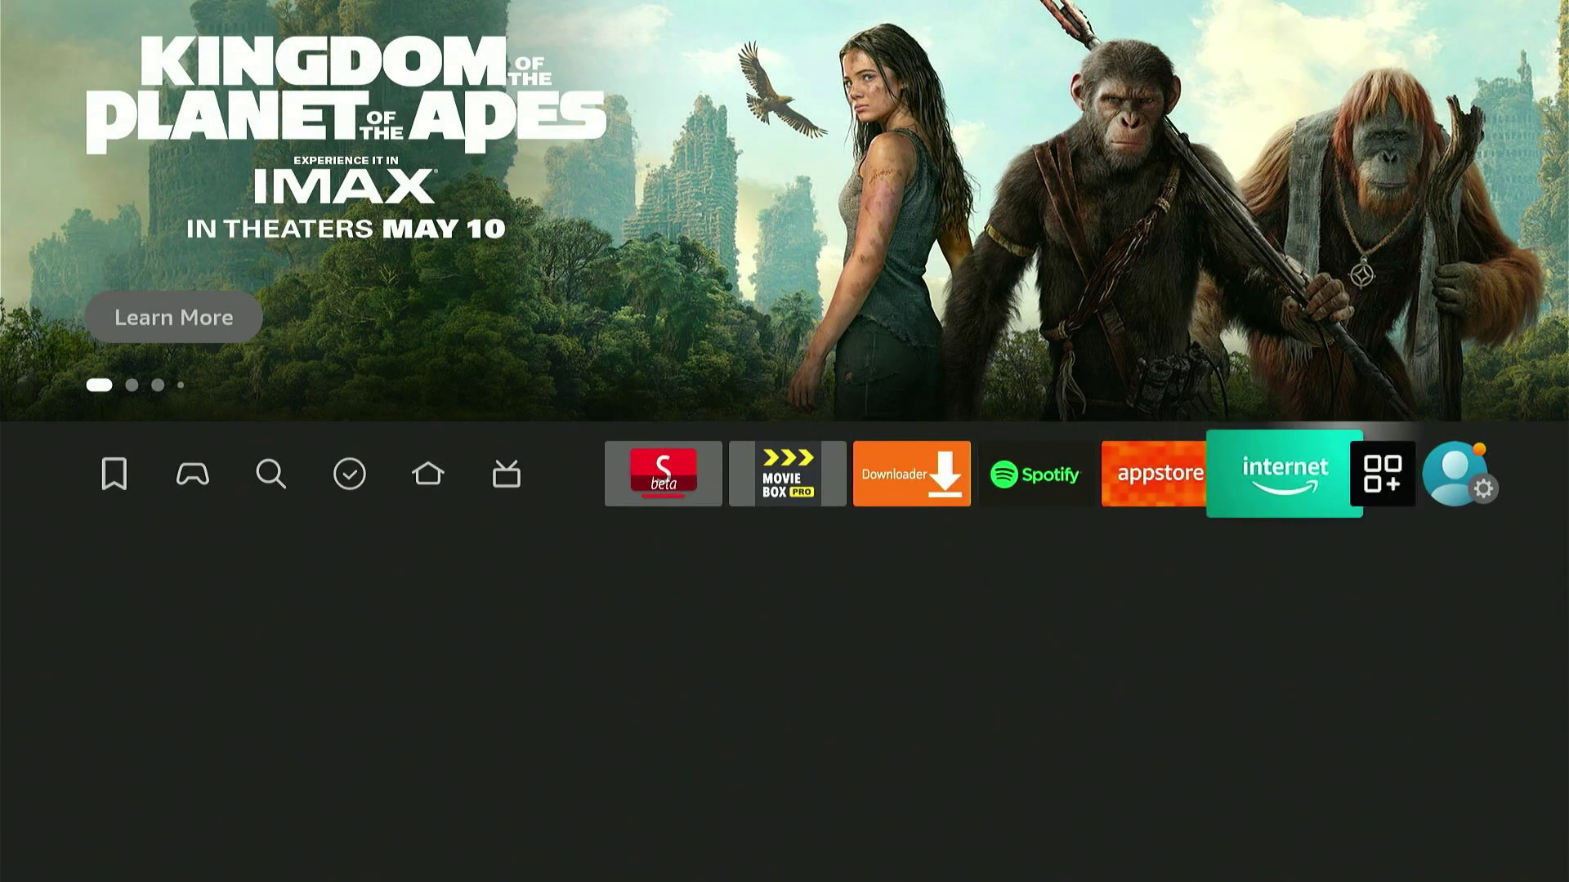
key(Down)
key(Right)
key(Right)
key(Right)
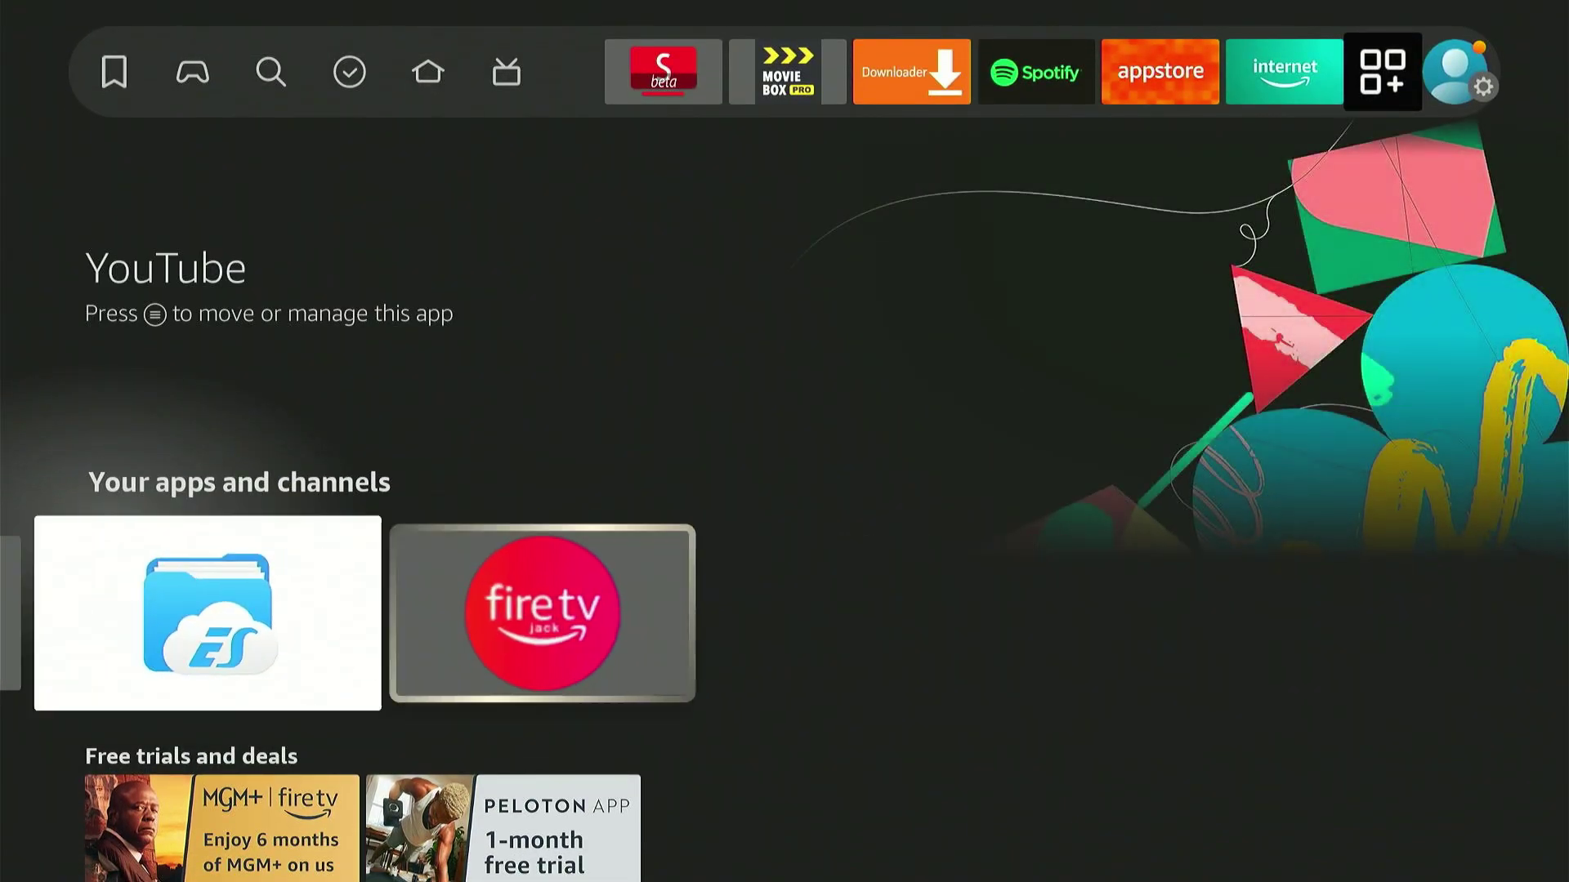
key(Right)
key(Return)
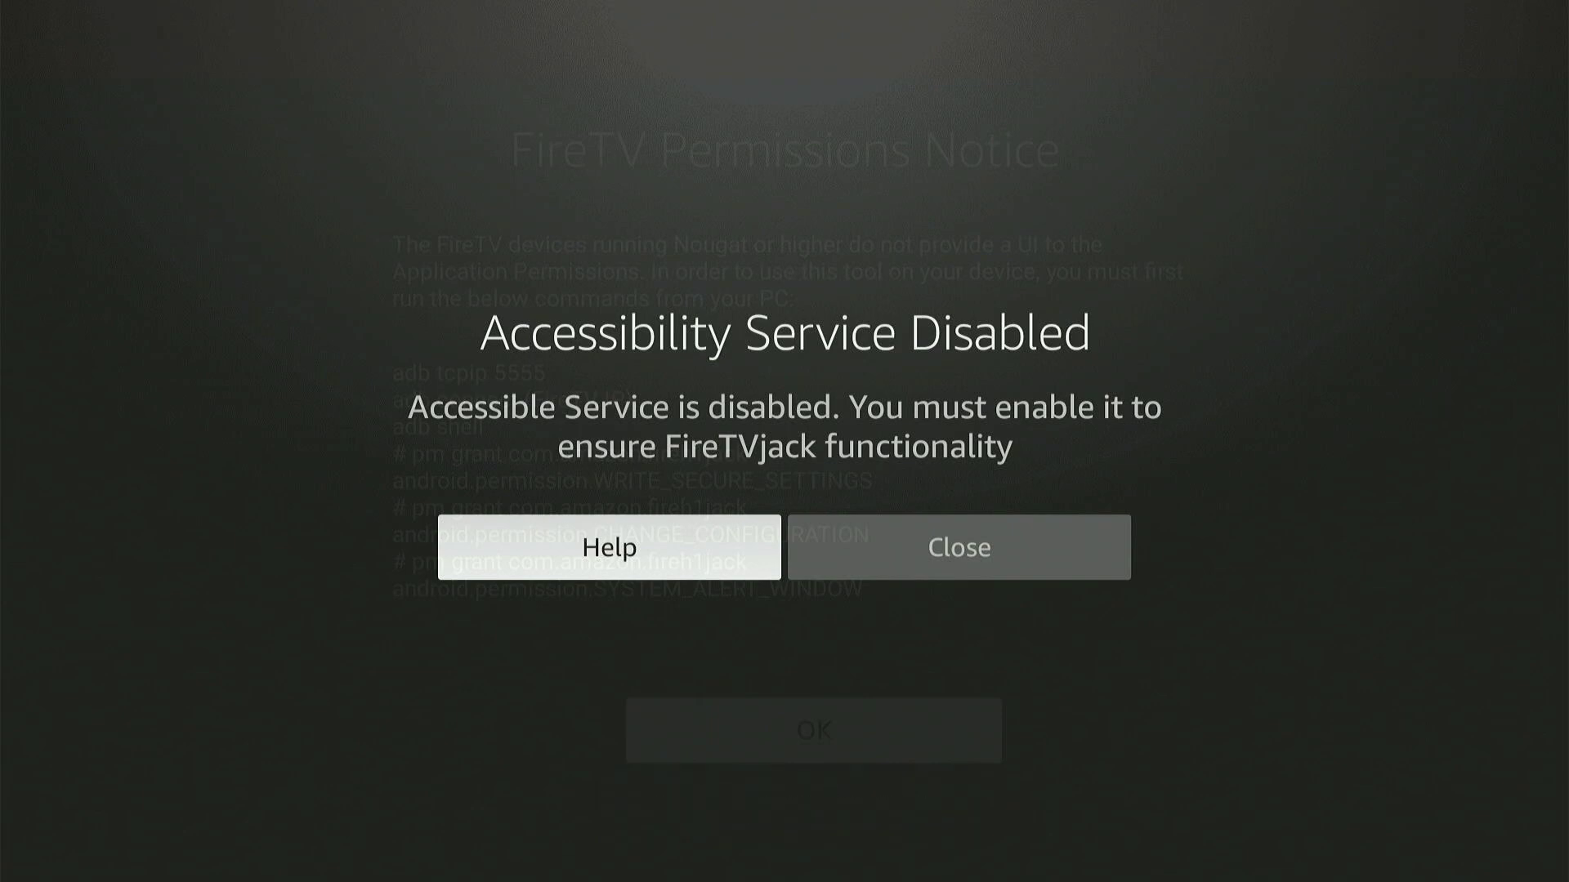
key(Right)
key(Return)
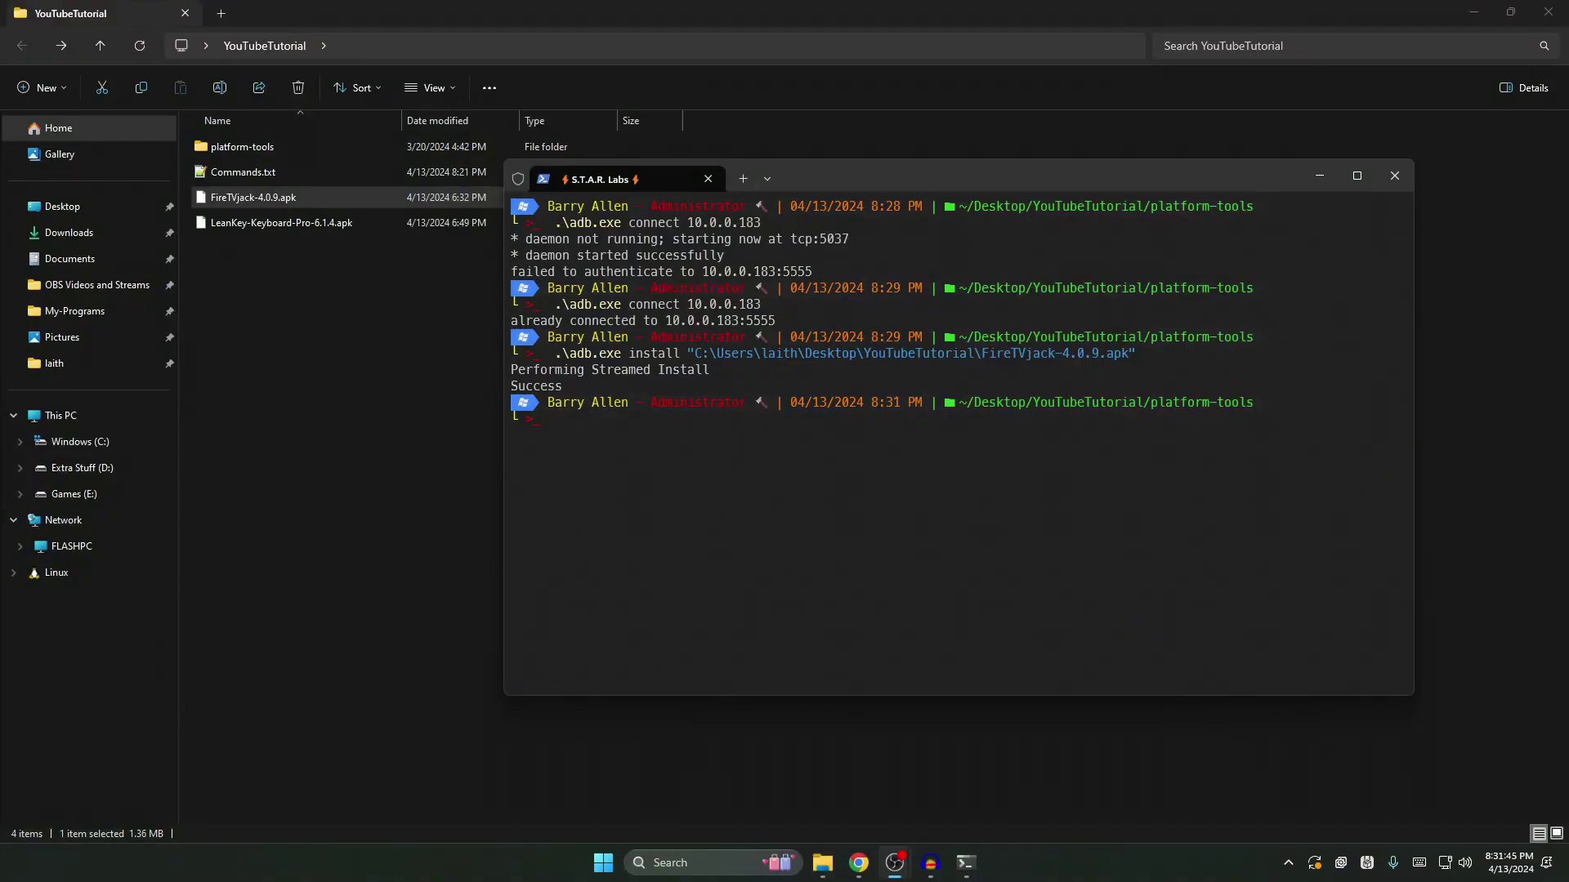
click(291, 174)
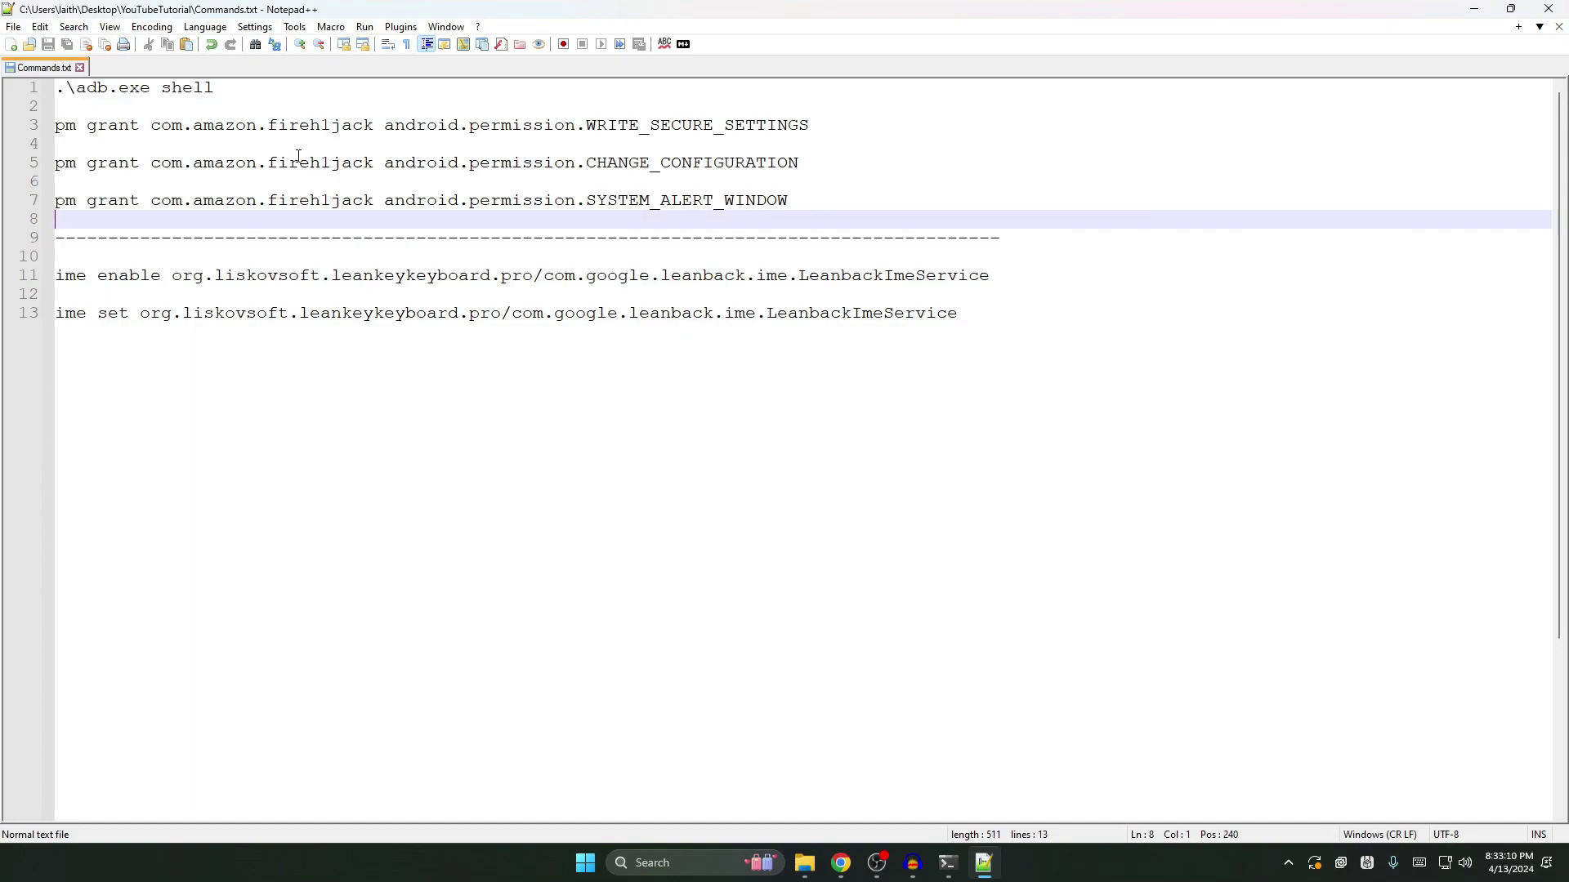
Open an ADB shell on the Fire TV by running the saved .\adb.exe shell line
drag(222, 88, 55, 88)
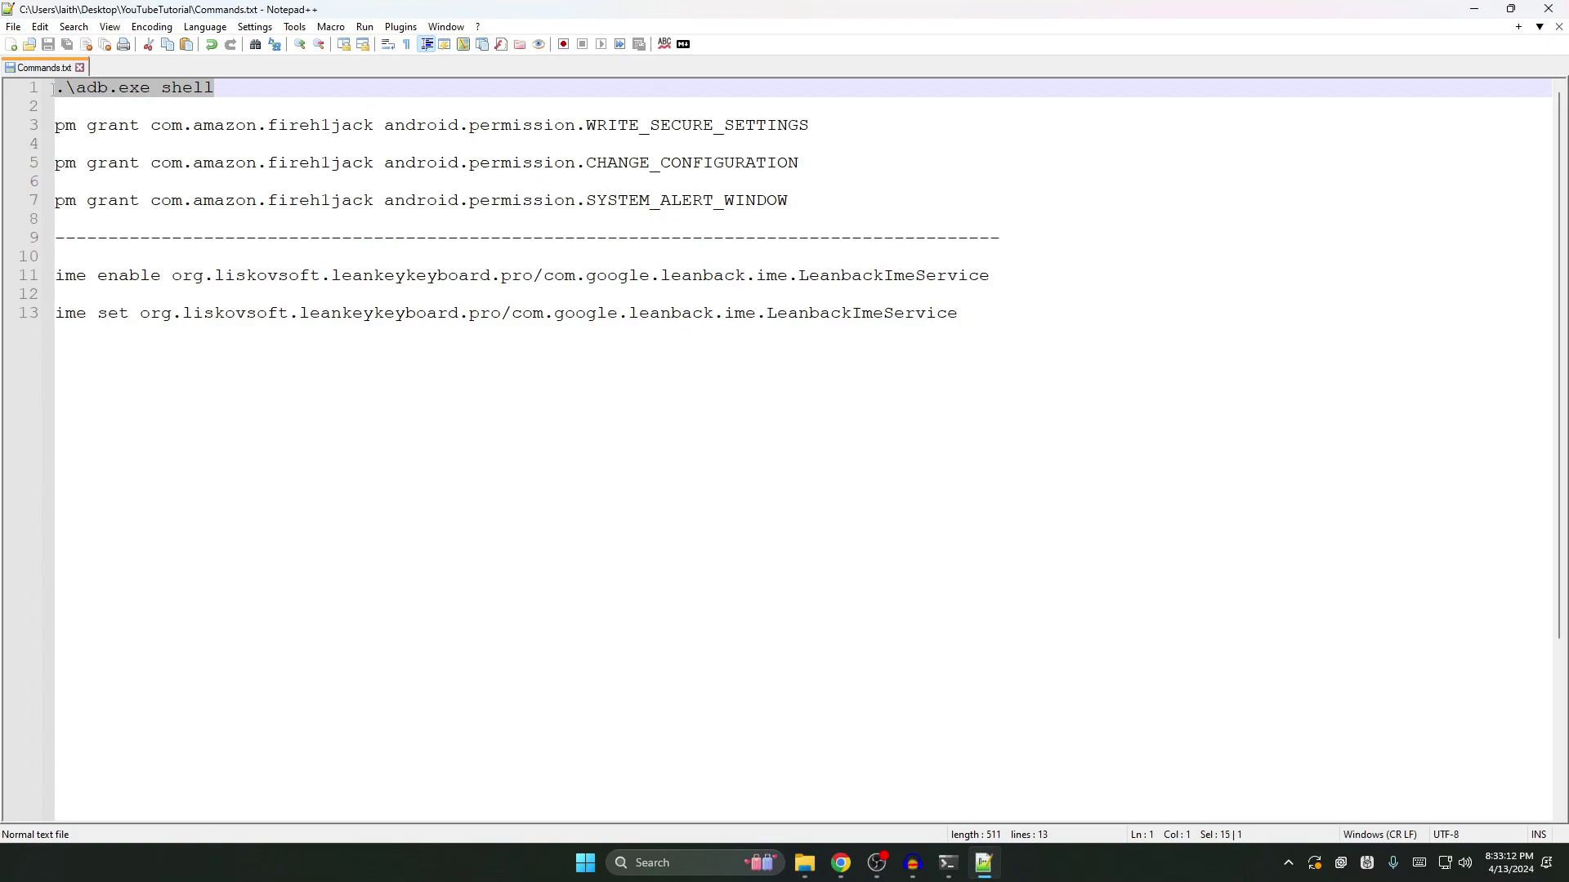
click(947, 863)
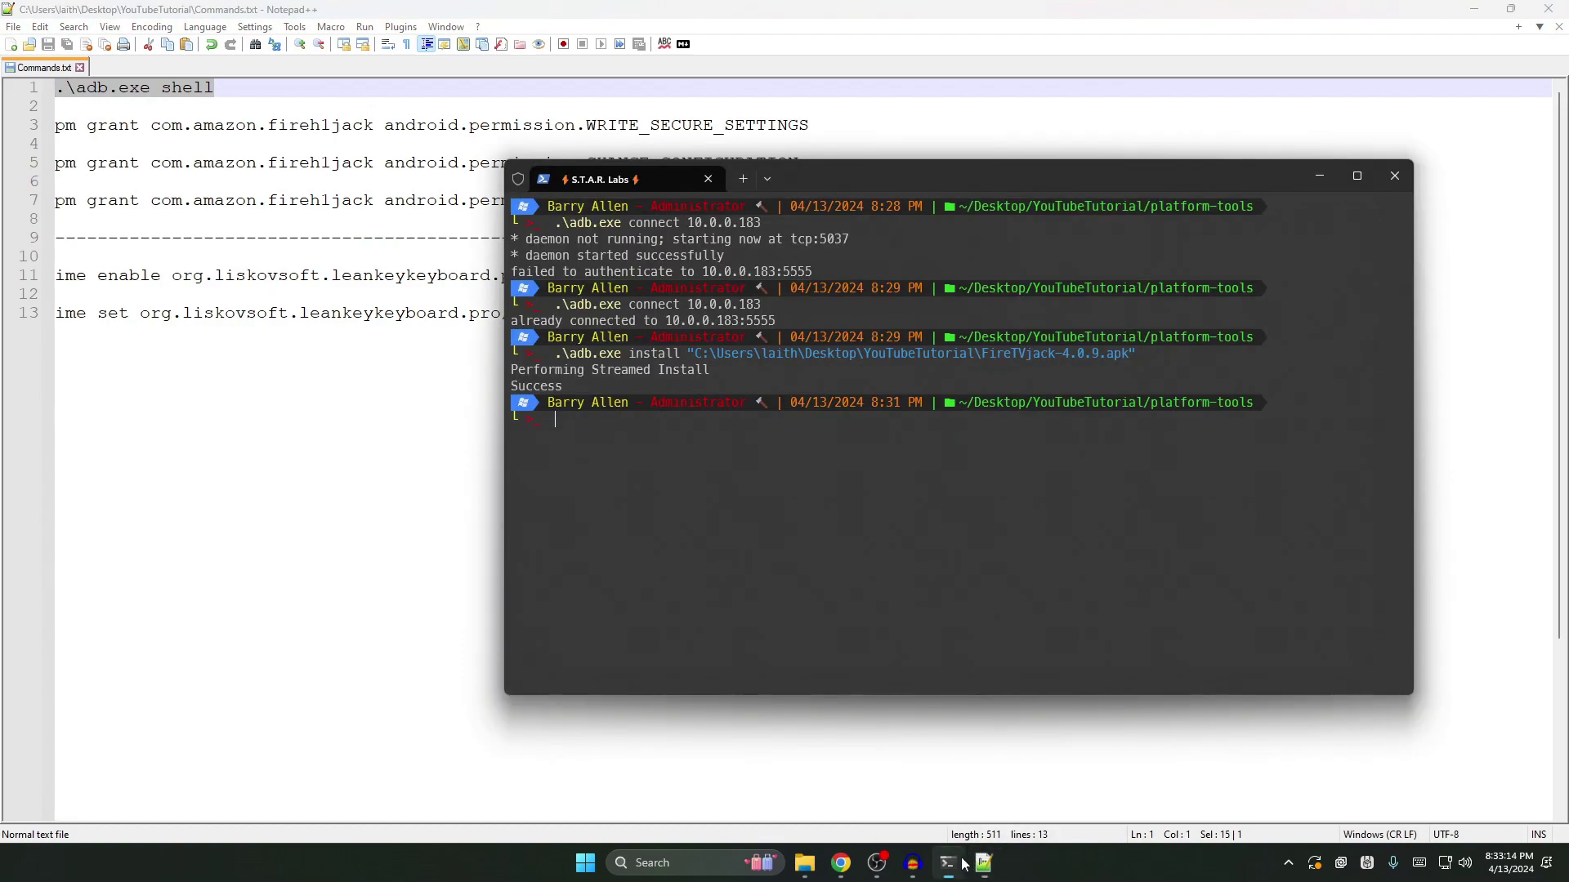
text(.\adb.exe shell)
key(Return)
text(dumpsys)
key(BackSpace)
key(BackSpace)
key(BackSpace)
key(BackSpace)
key(BackSpace)
key(BackSpace)
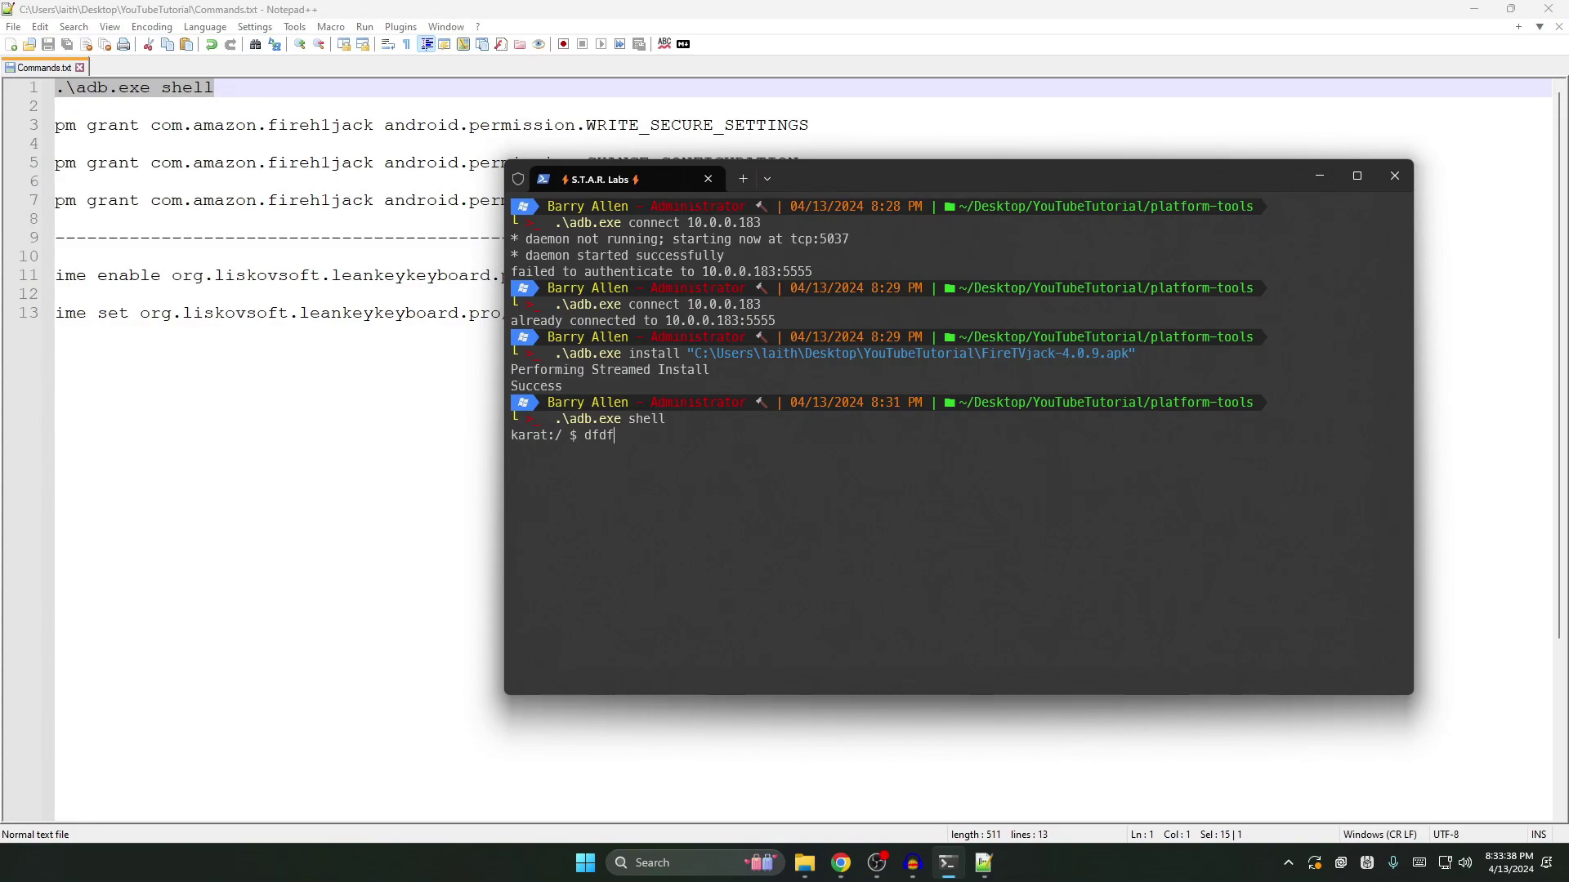
key(BackSpace)
Run the pm grant command for WRITE_SECURE_SETTINGS in the ADB shell
click(809, 125)
key(shift+Home)
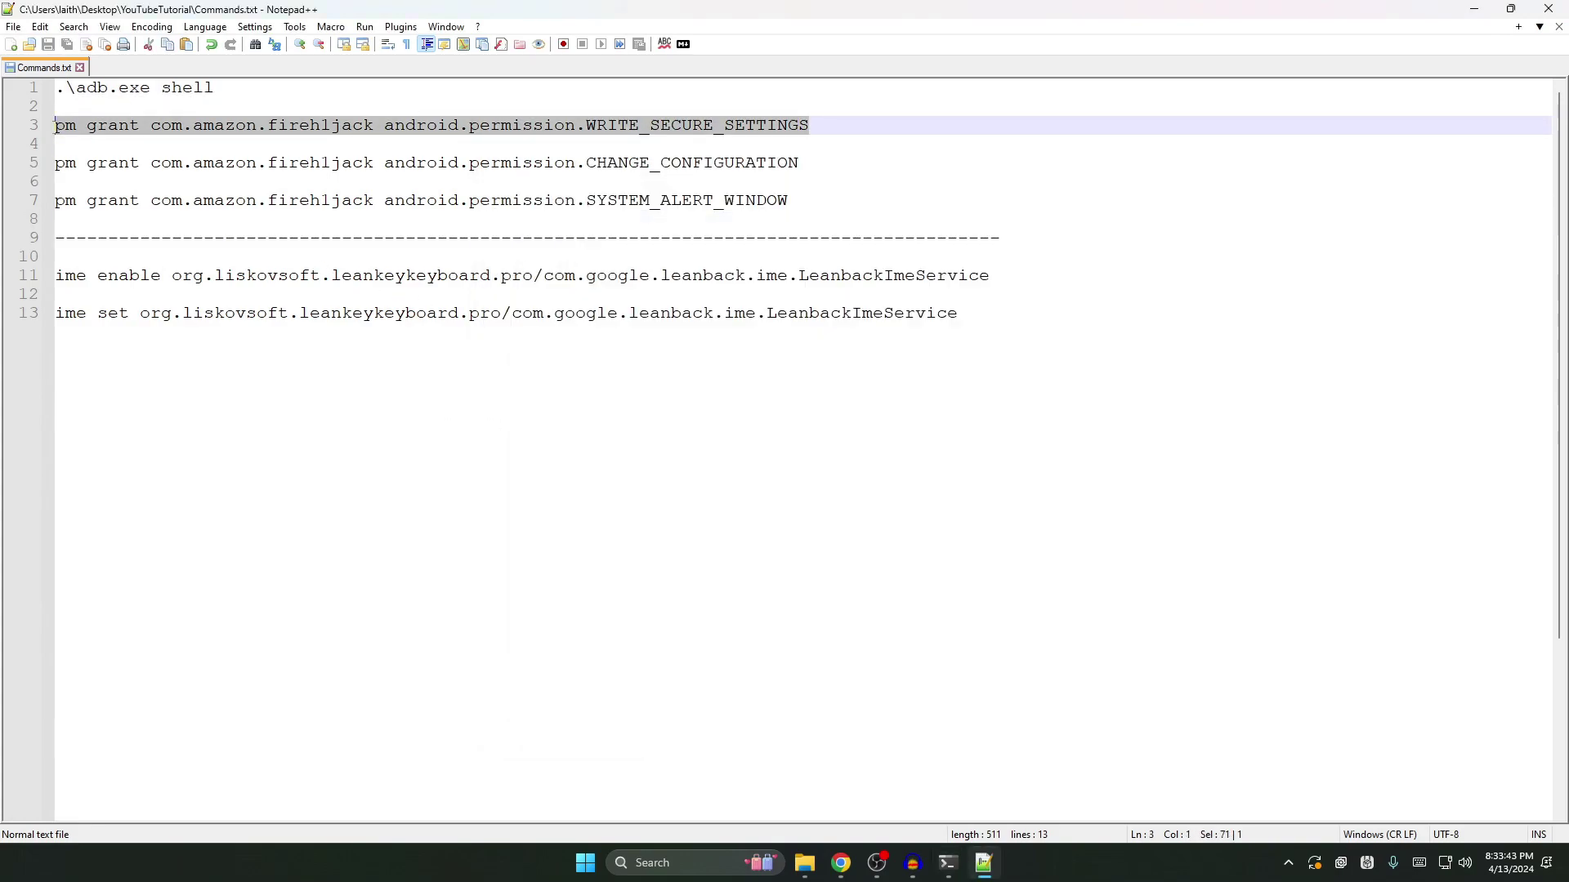
click(948, 862)
text(pm grant com.amazon.fireh1jack android.permission.WRITE_SECURE_SETTINGS)
key(Return)
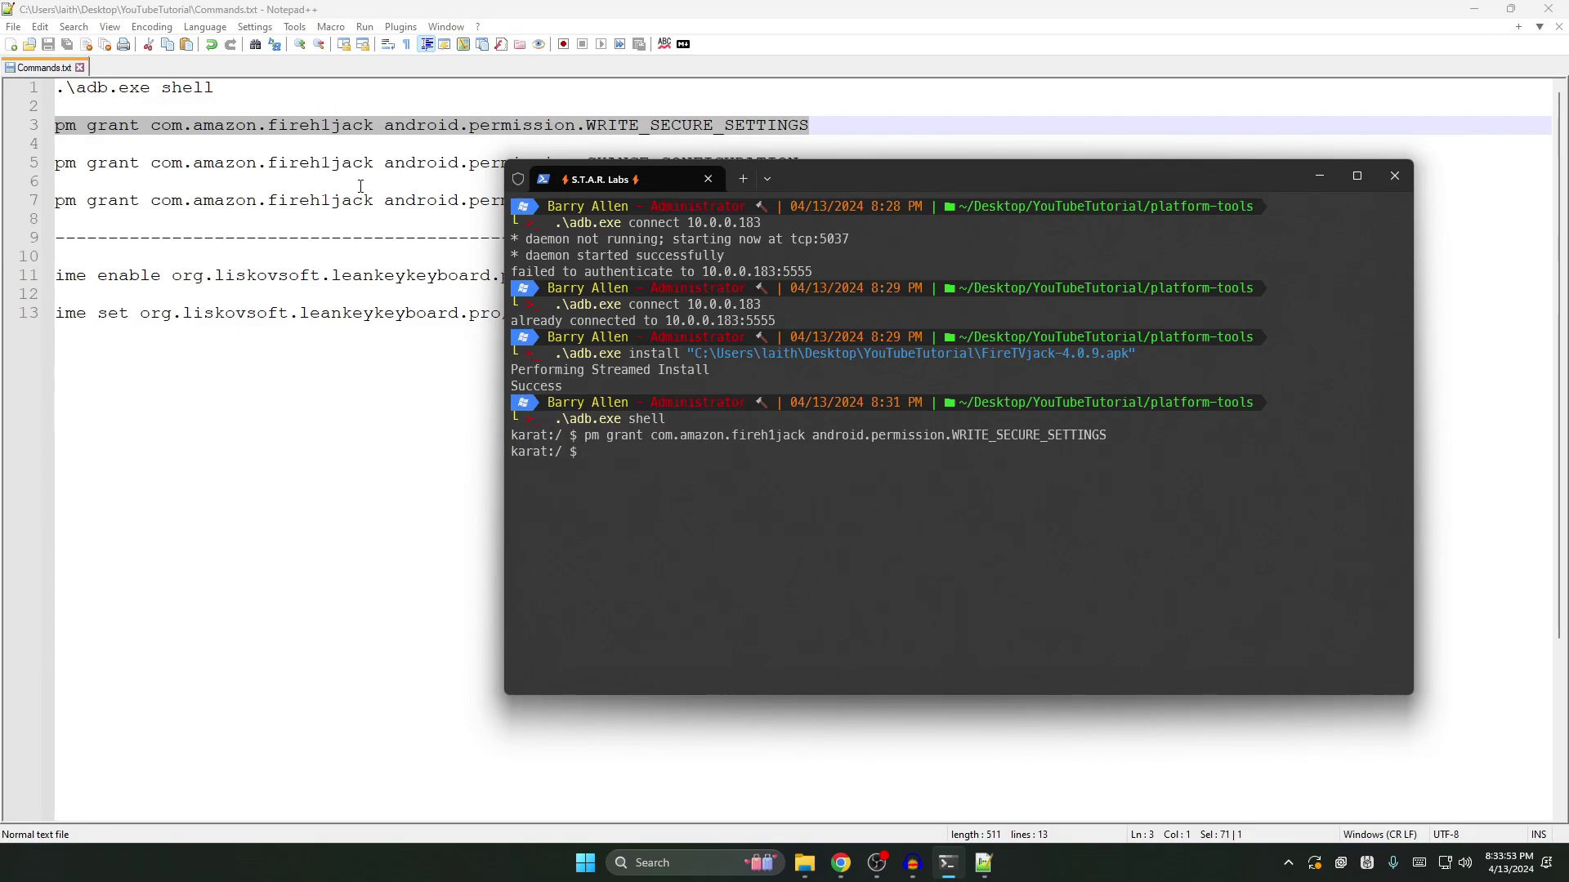
Run the pm grant command for CHANGE_CONFIGURATION in the ADB shell
click(371, 214)
drag(800, 163, 49, 167)
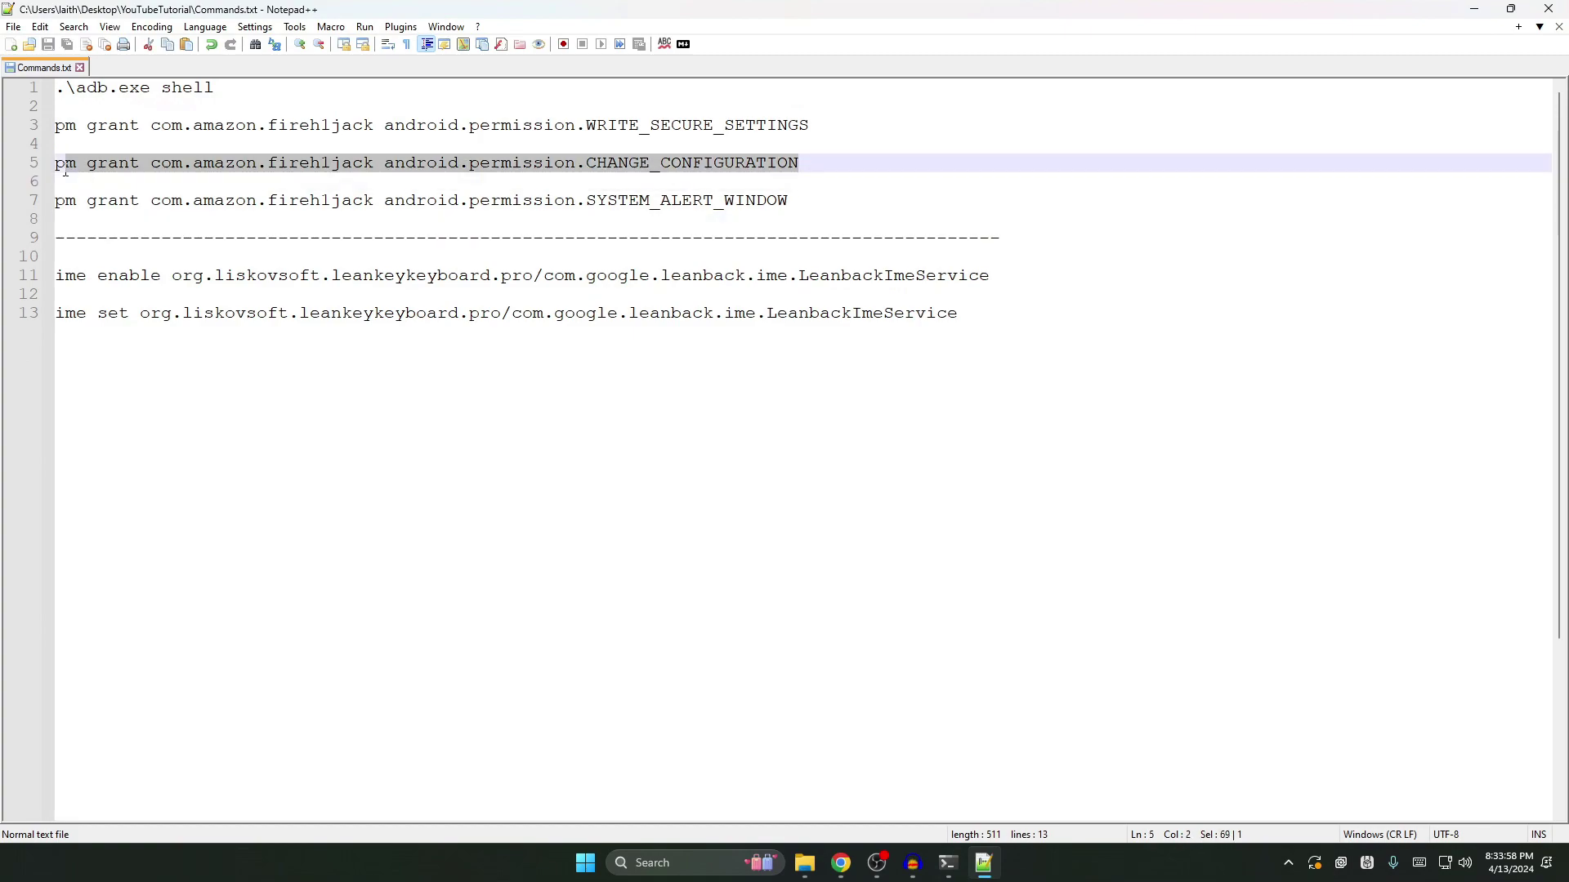
key(ctrl+c)
click(947, 863)
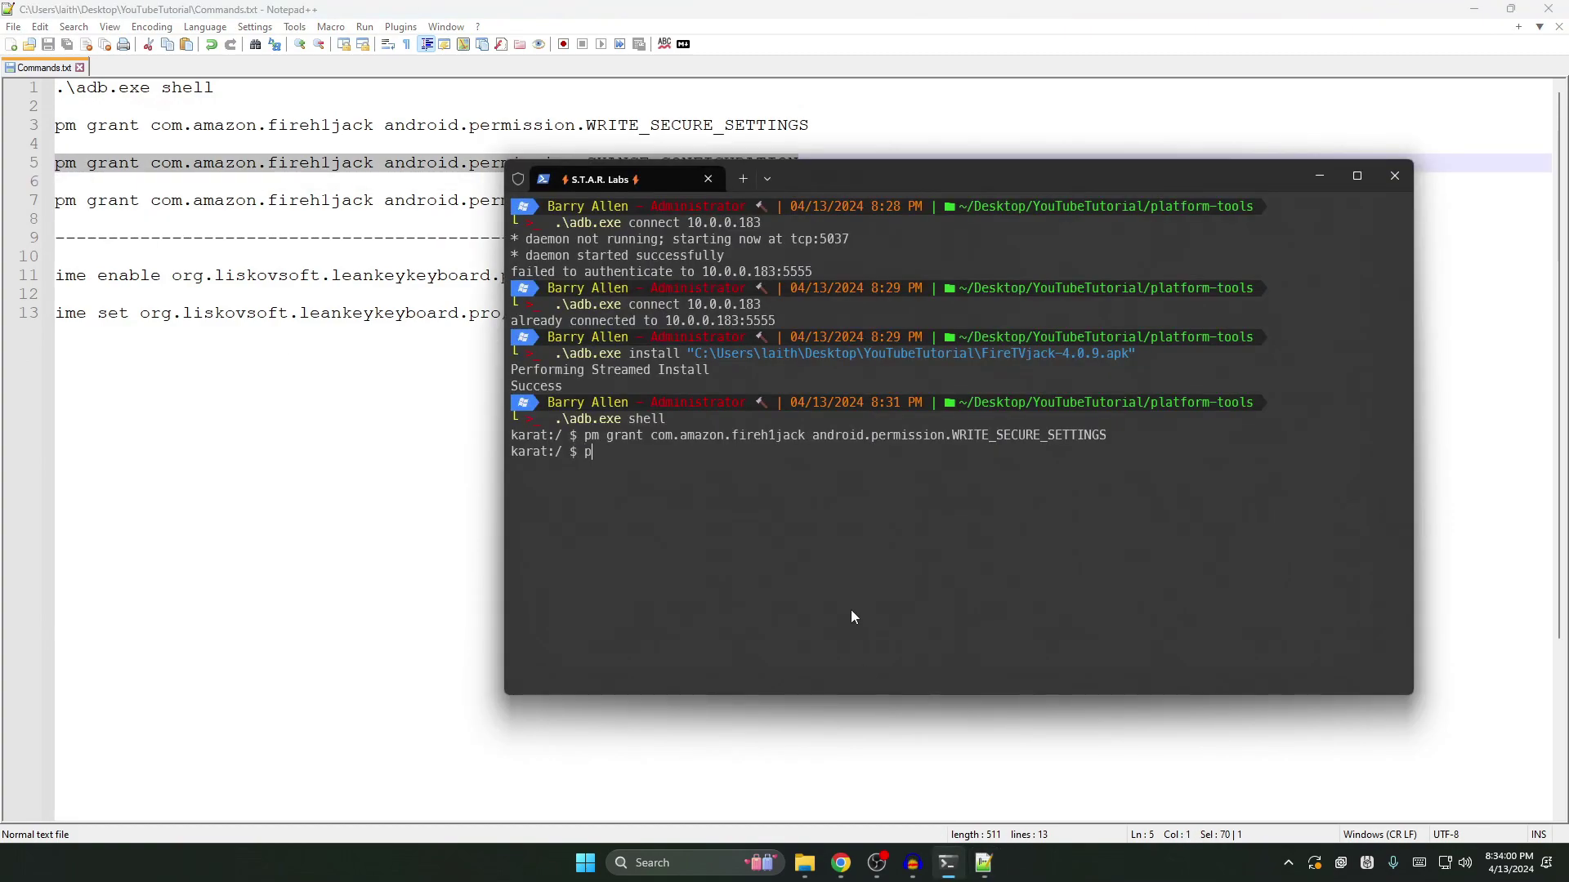
right_click(851, 610)
key(Return)
Run the SYSTEM_ALERT_WINDOW pm grant, then accept FireTVjack's permissions notice on the TV
click(163, 285)
drag(789, 200, 54, 200)
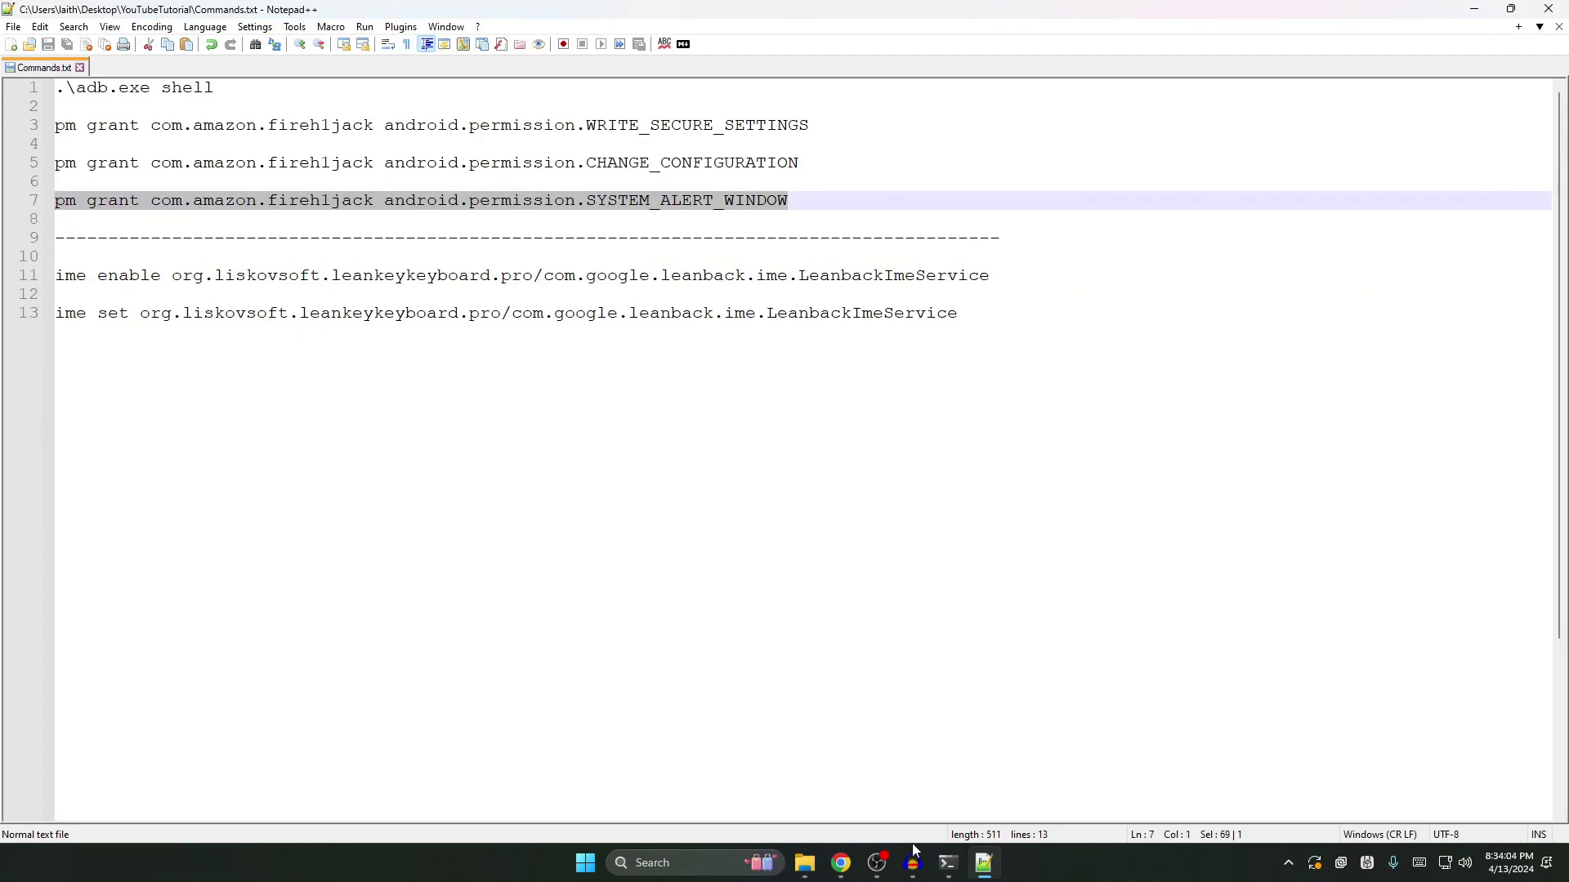
key(ctrl+c)
click(948, 863)
right_click(843, 513)
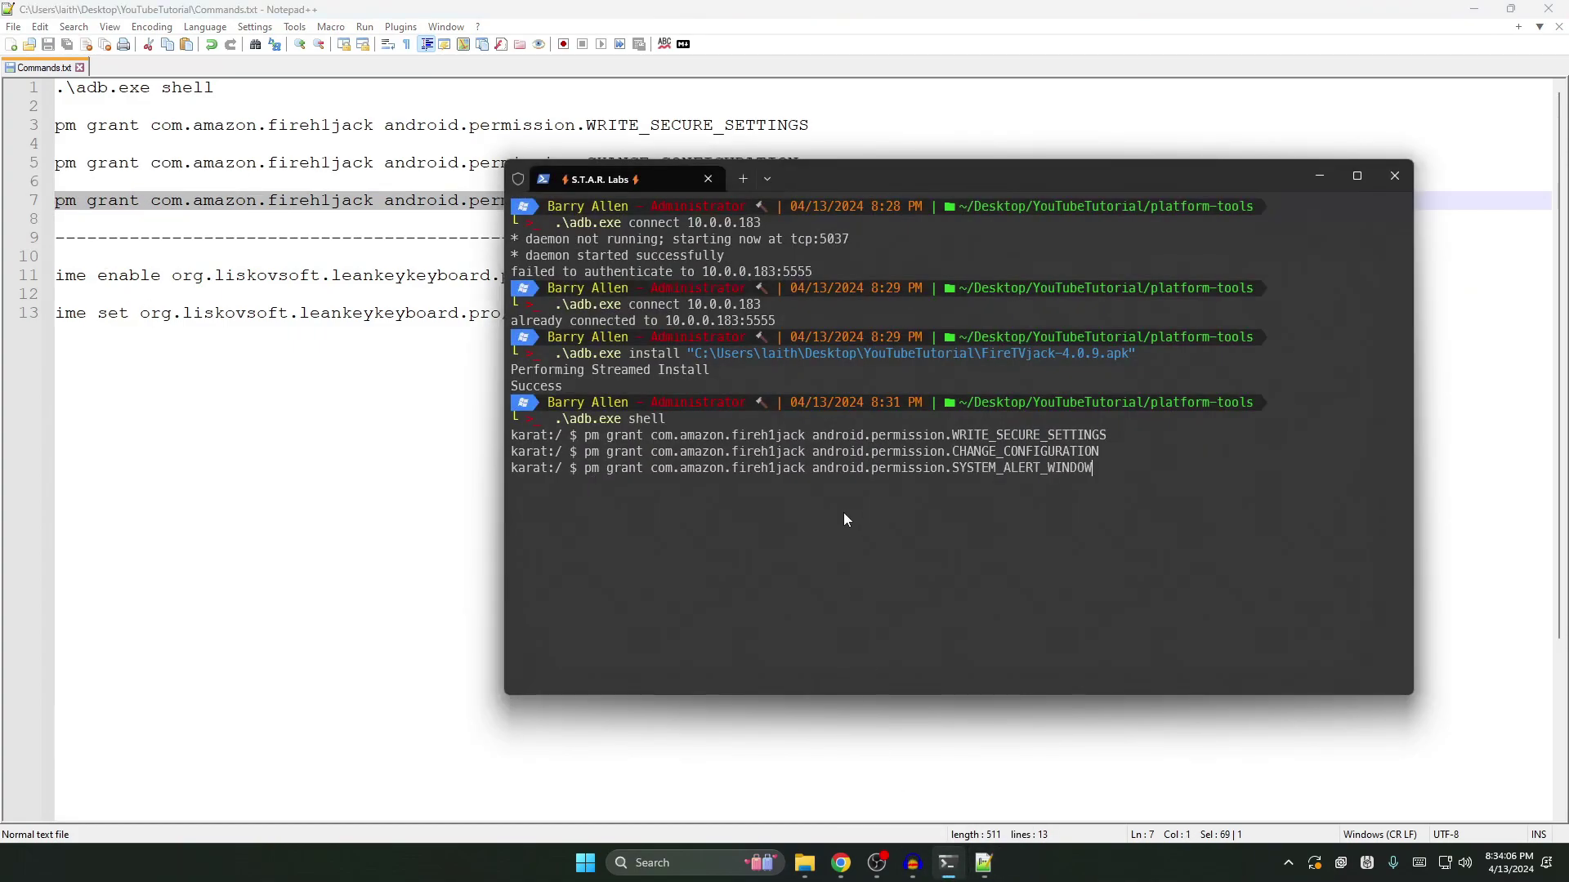
key(Return)
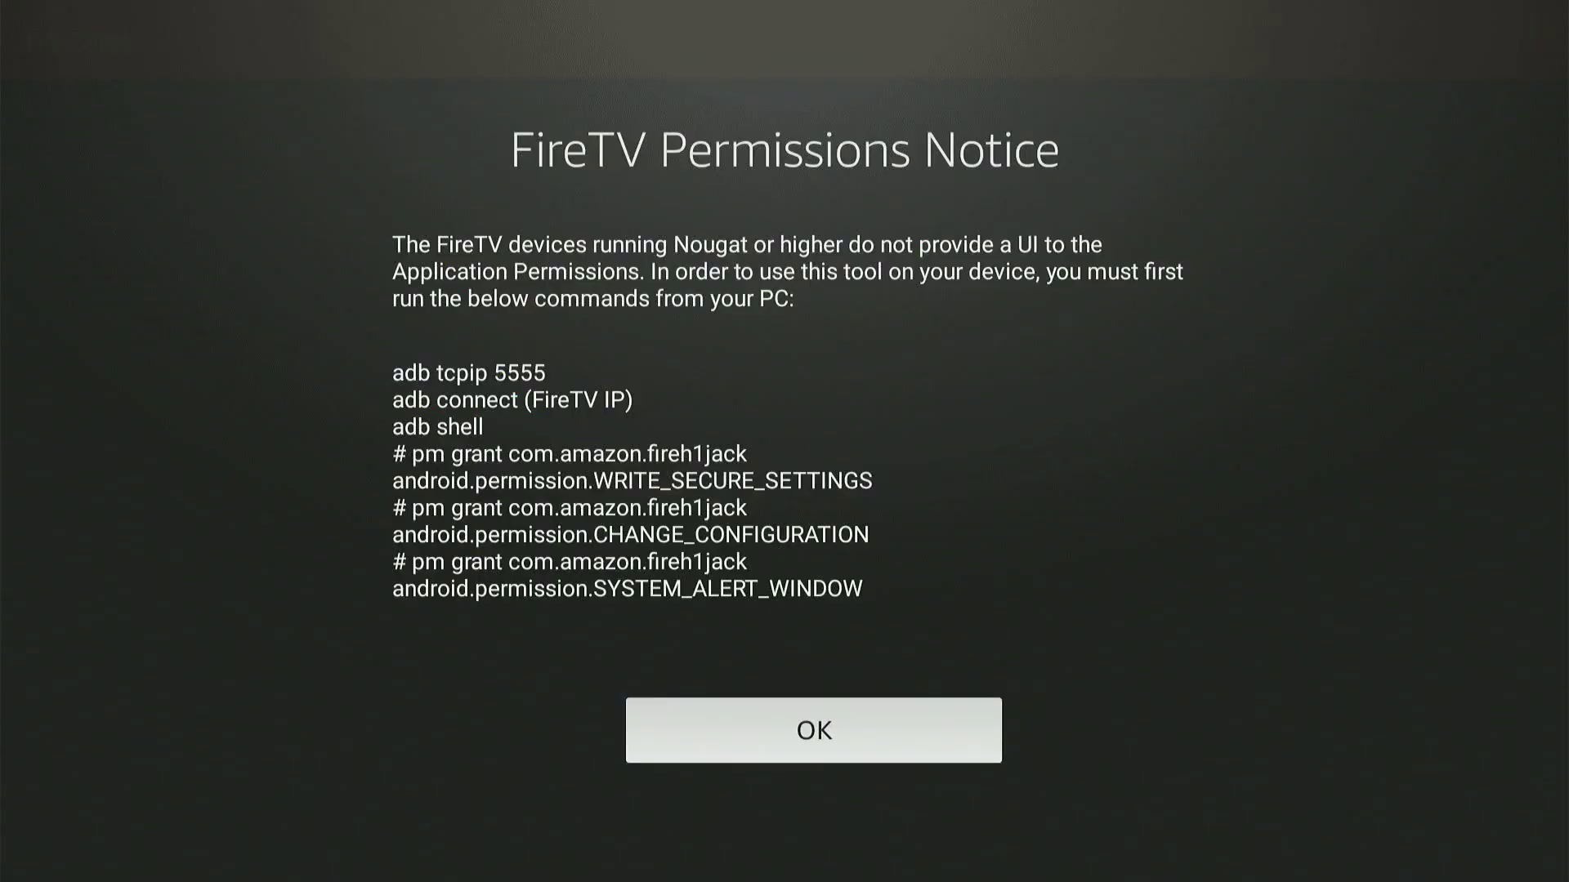
key(Return)
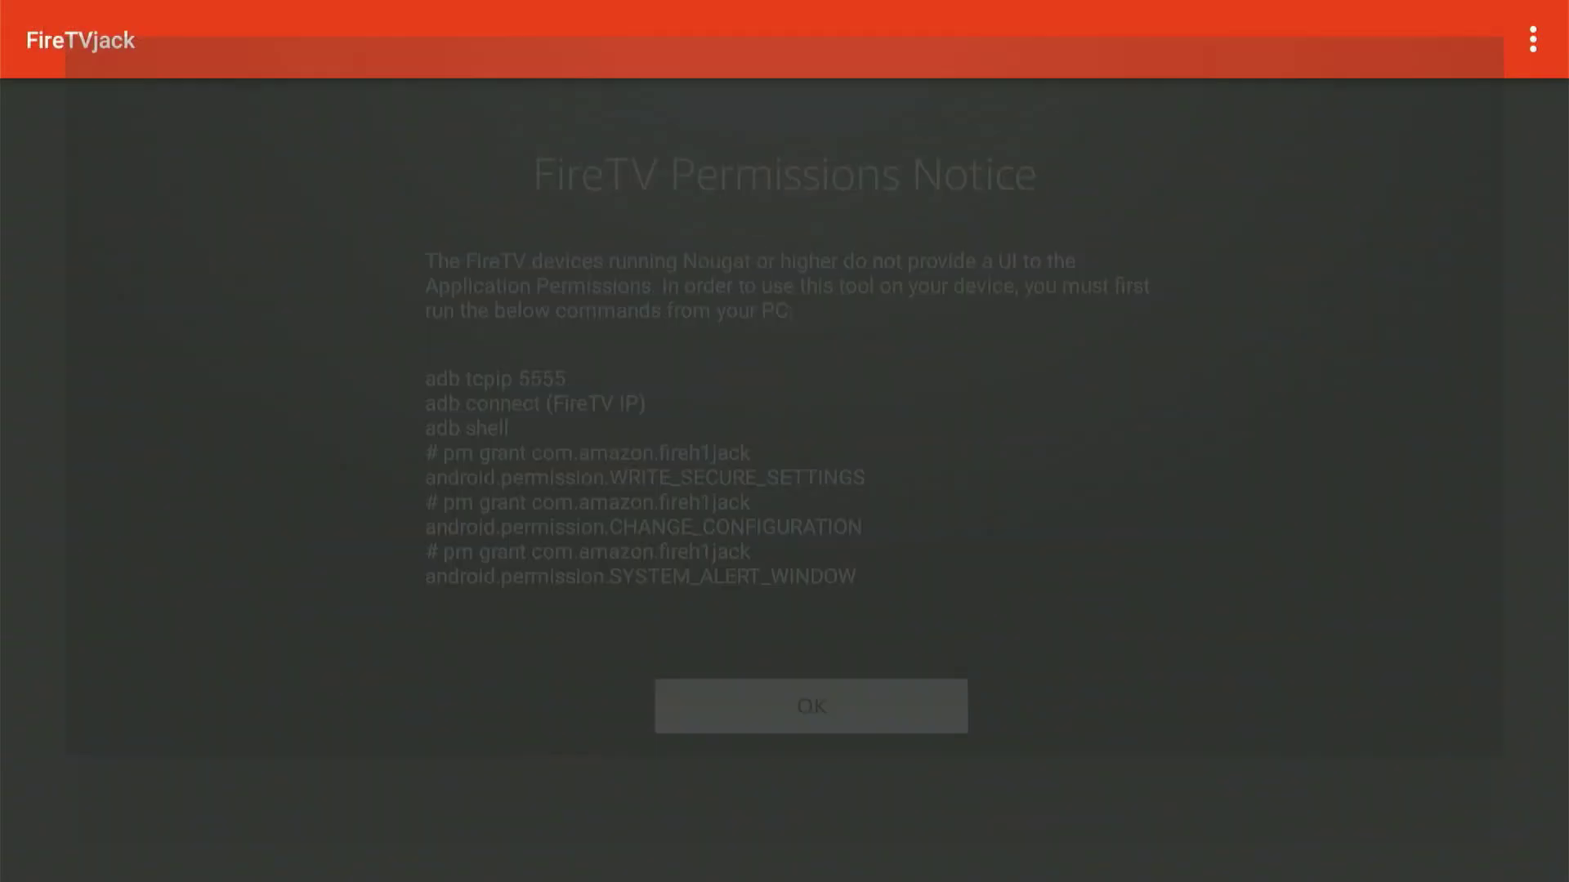
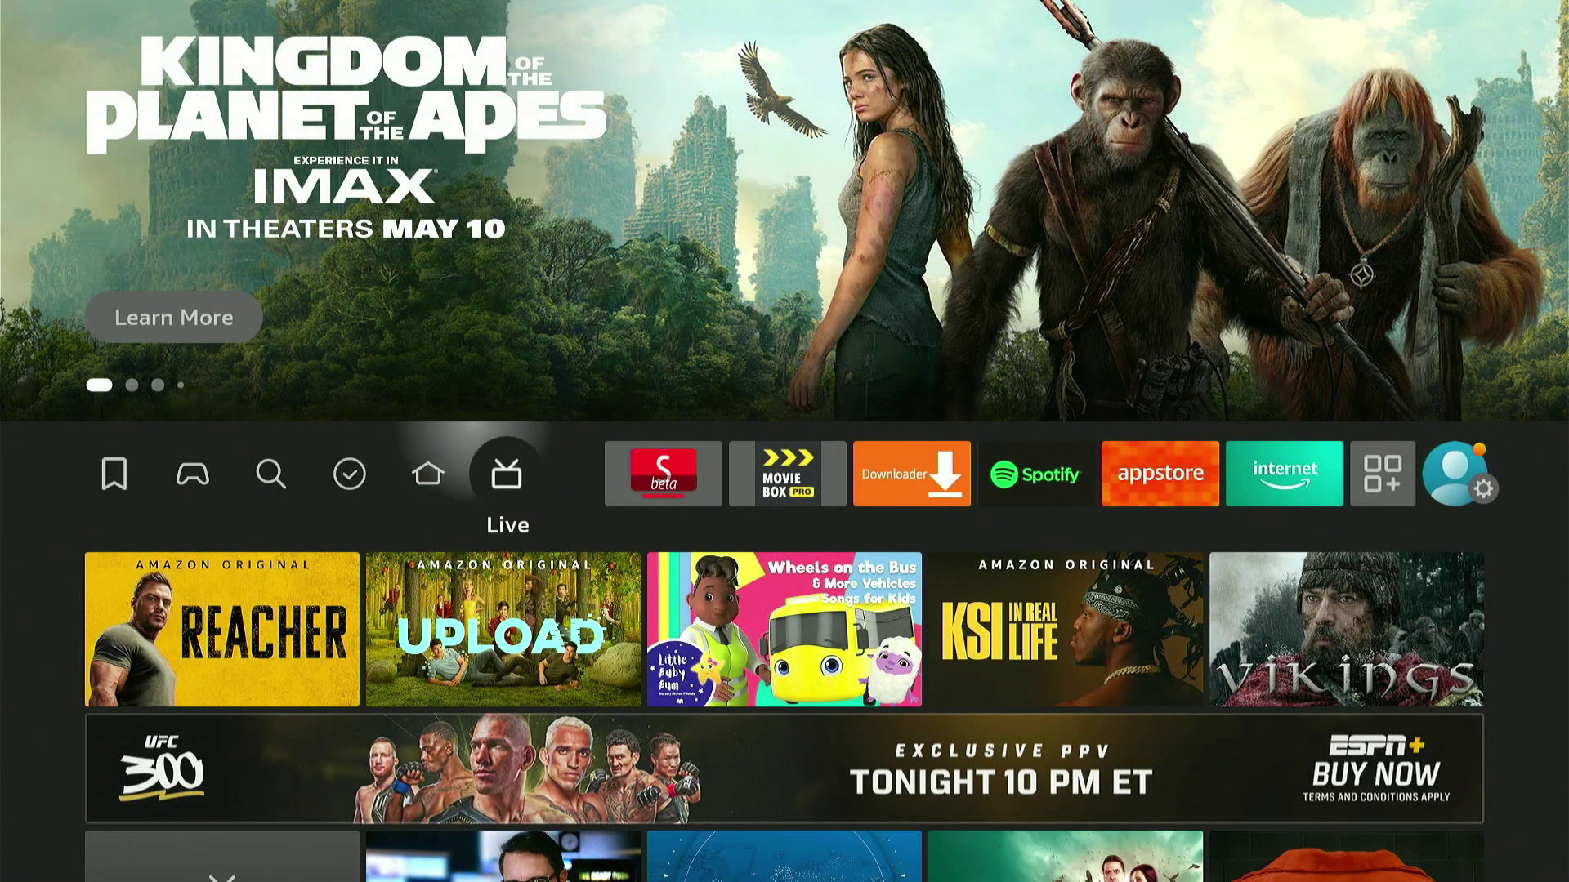
Open the My Fire TV page under the Settings gear
key(Right)
key(Right)
key(Right)
key(Right)
key(Right)
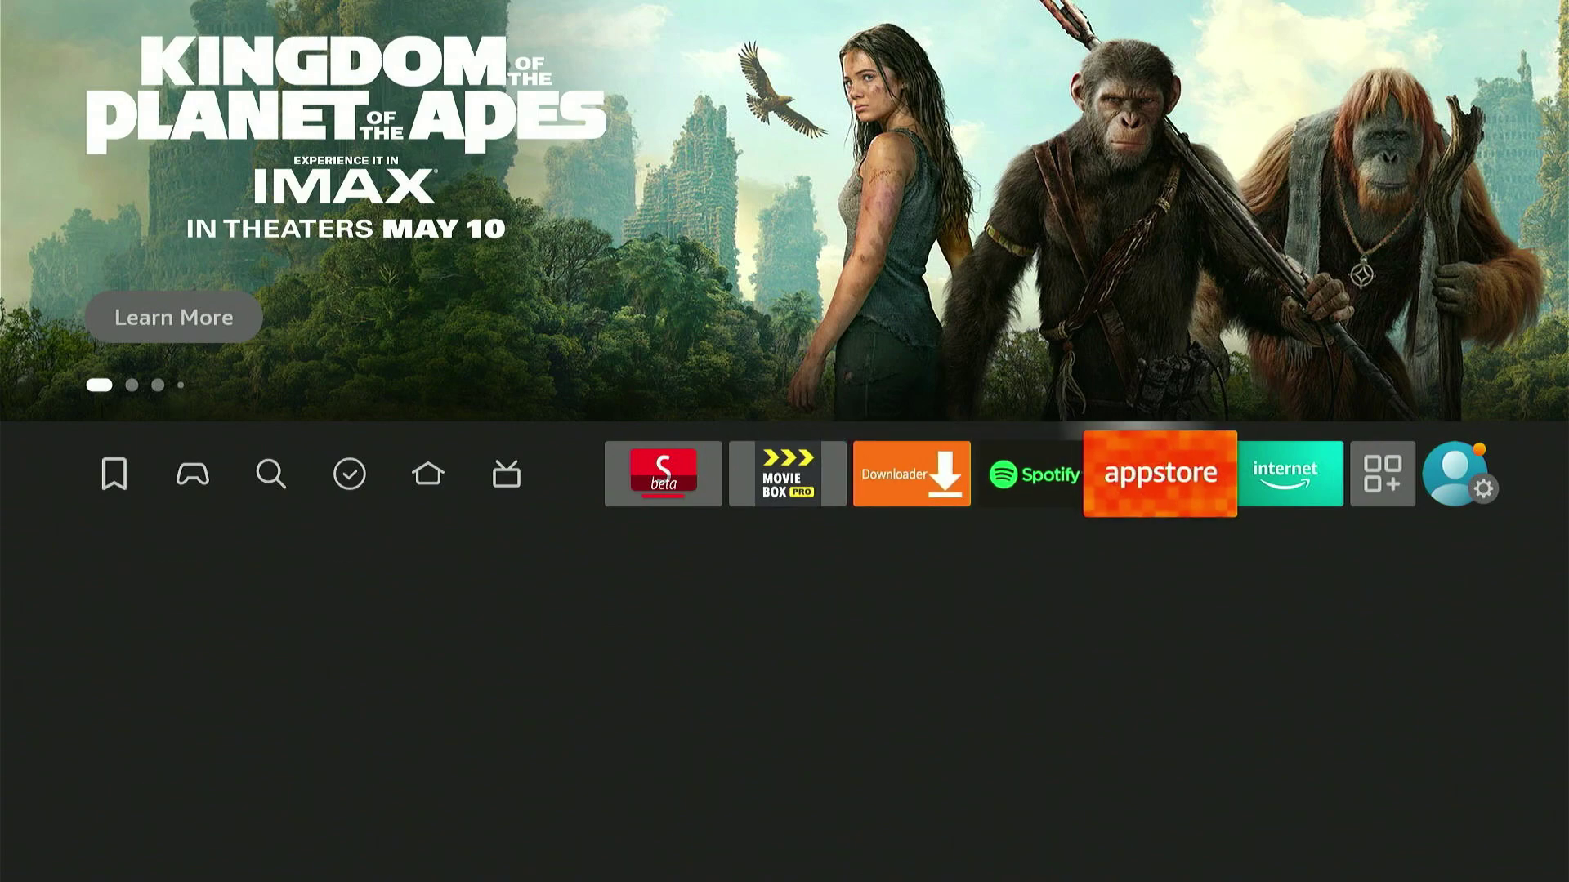
key(Right)
key(Right)
key(Right)
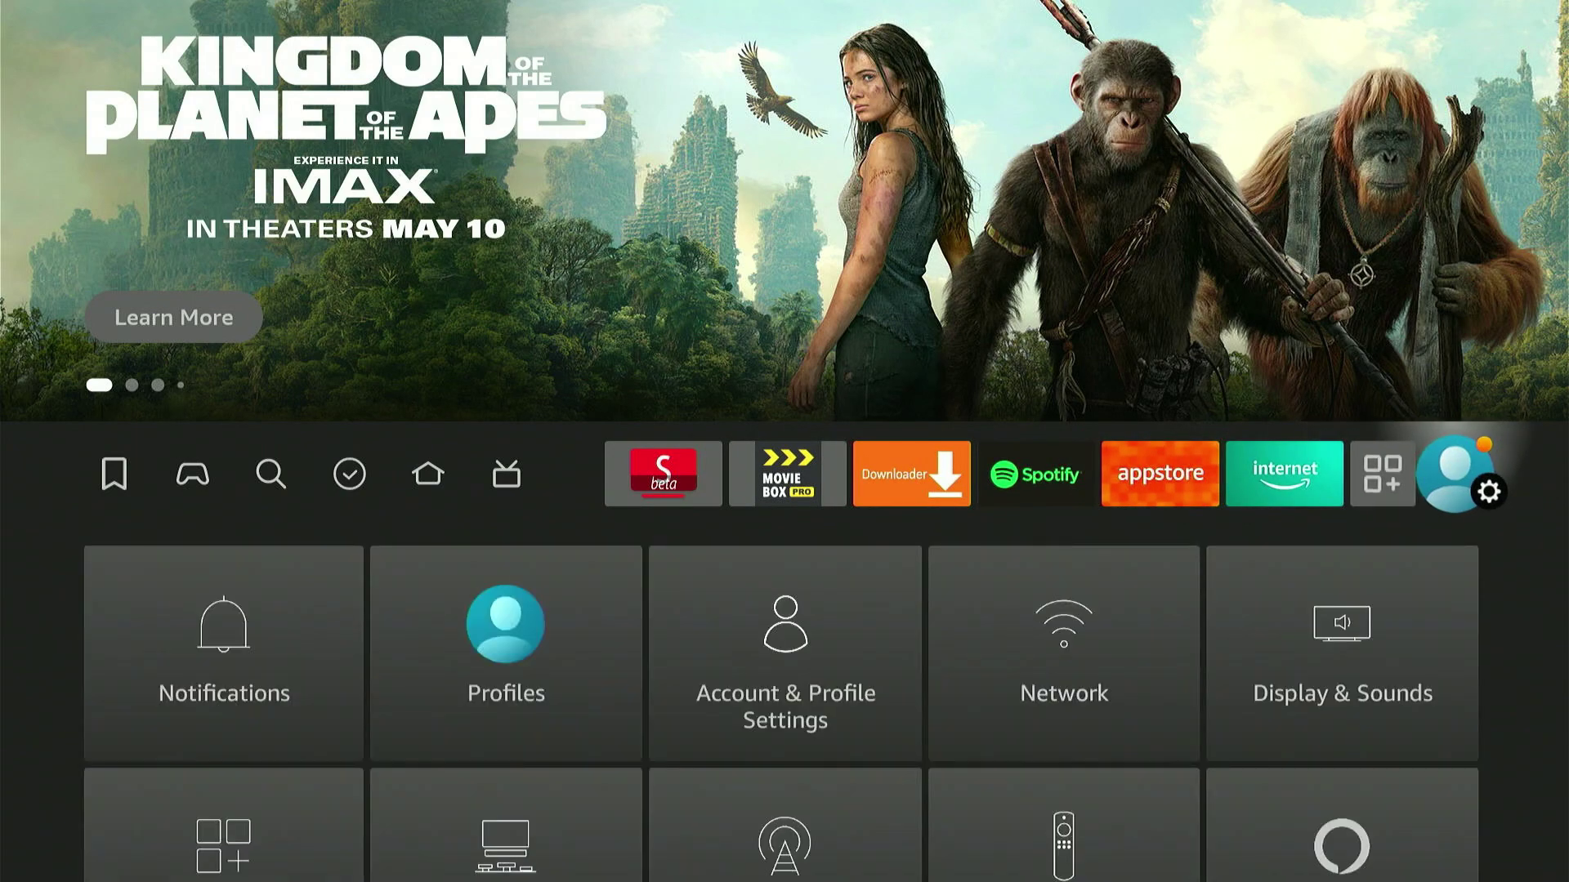
key(Down)
key(Down)
key(Down)
key(Right)
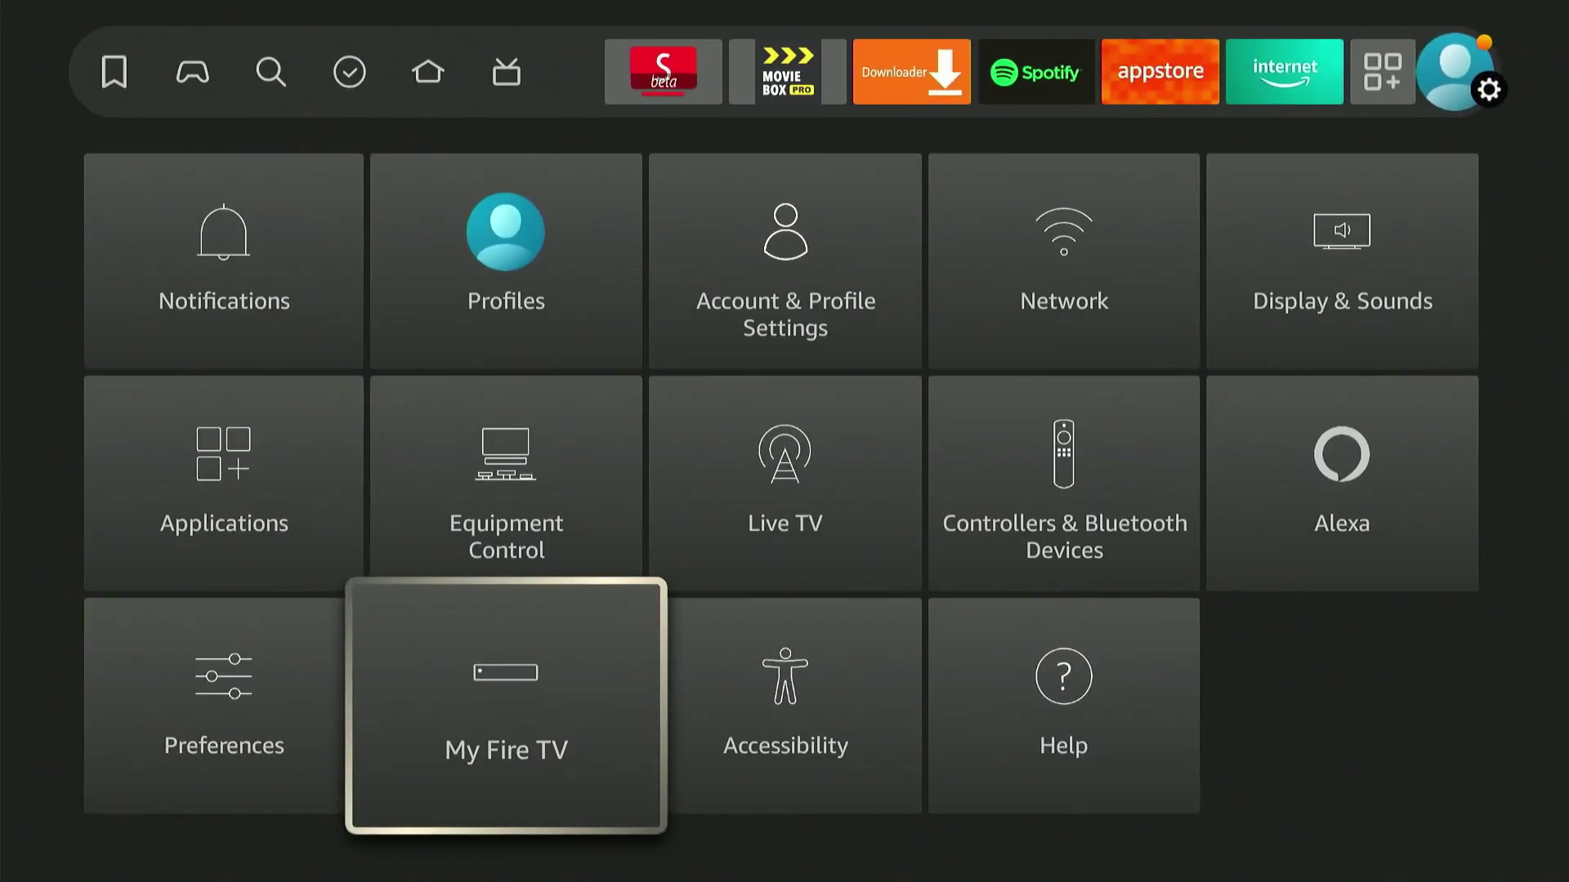
key(Return)
Choose Restart and confirm Restart in the confirmation dialog
key(Down)
key(Down)
key(Down)
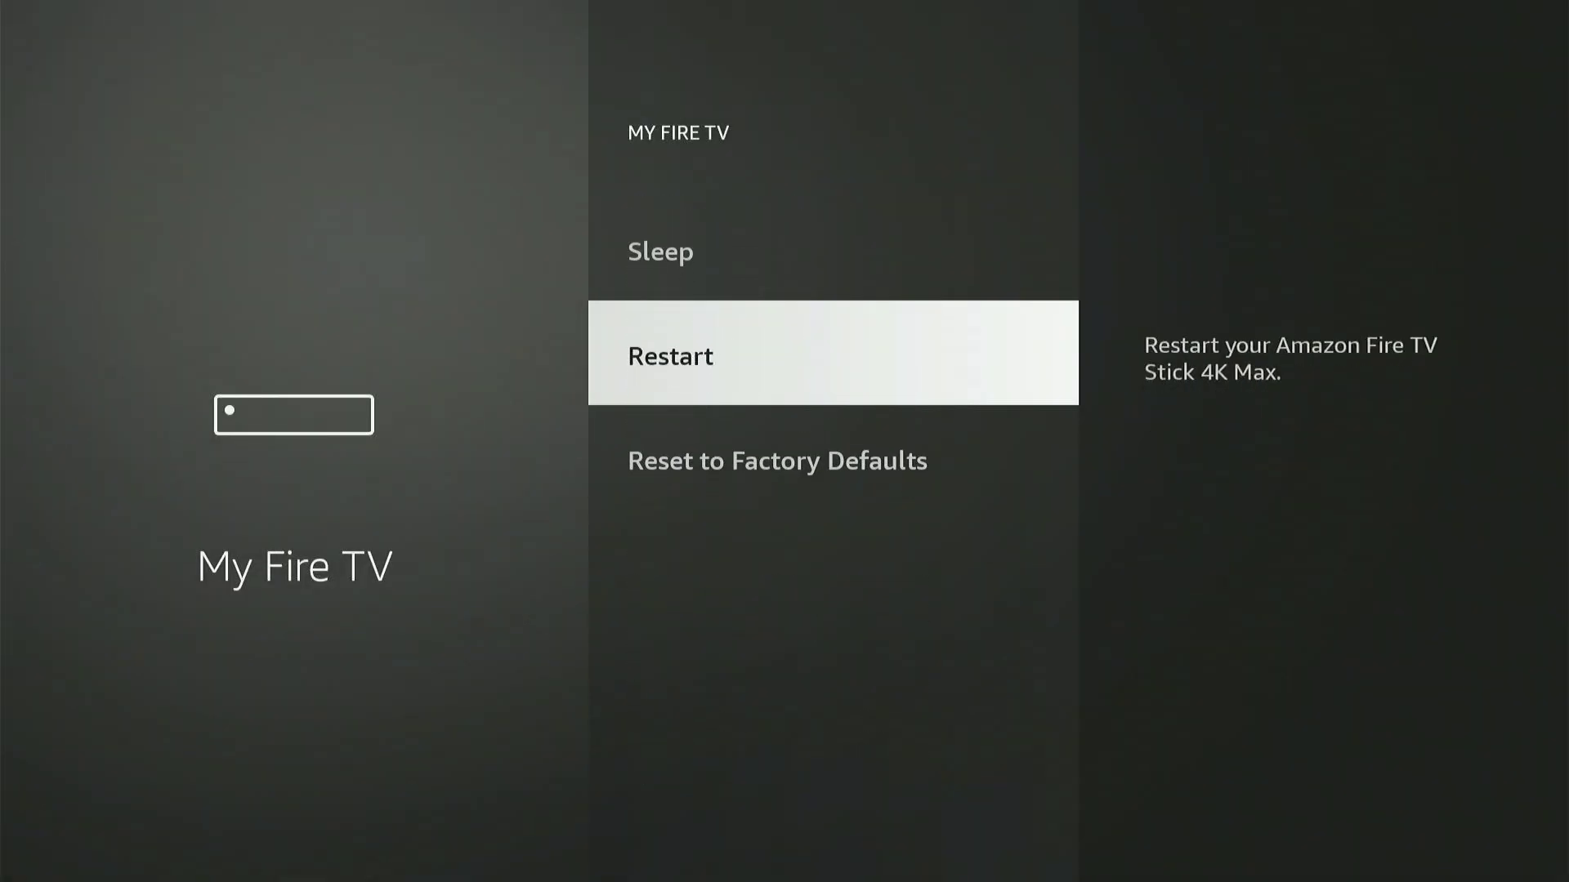
key(Return)
key(Left)
key(Return)
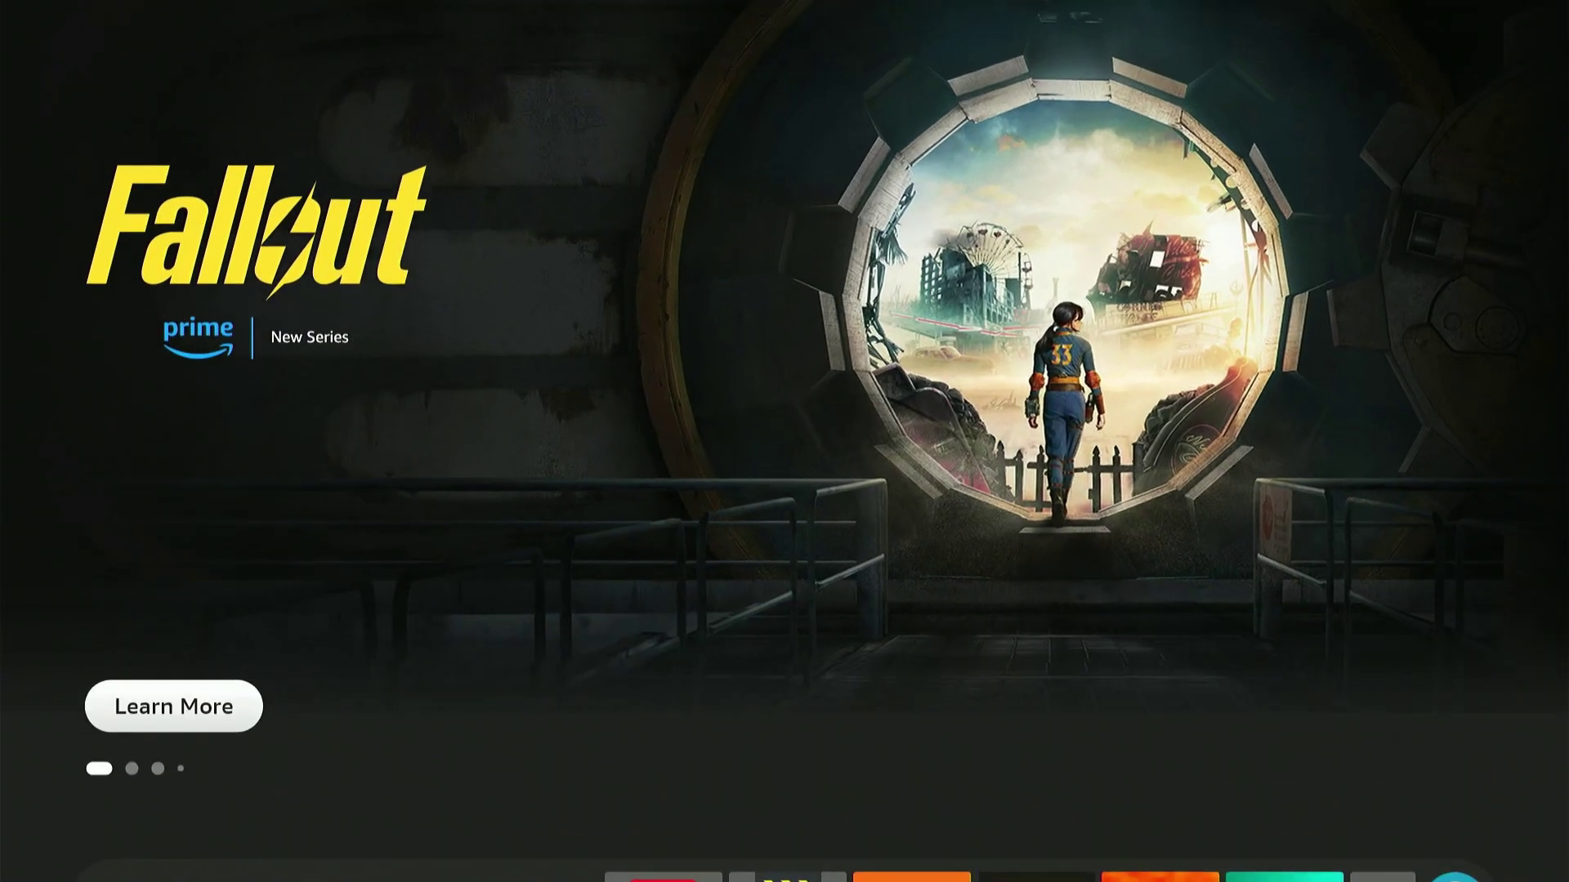
Launch the FireTVjack tile from Your apps and channels, then exit back to home
key(Right)
key(Right)
key(Right)
key(Right)
key(Right)
key(Right)
key(Right)
key(Right)
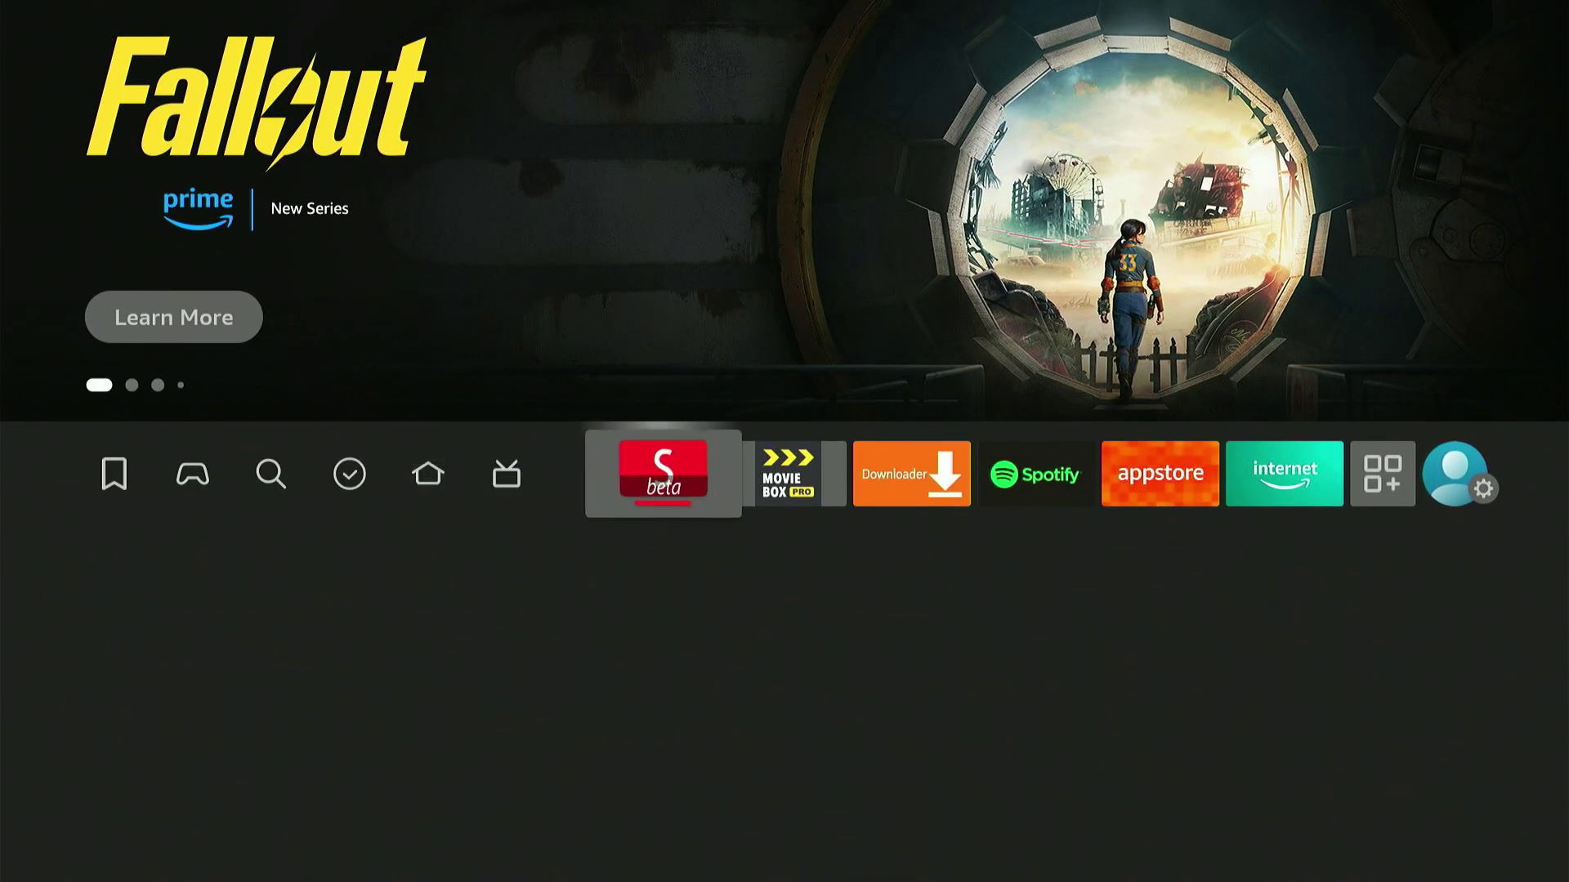
key(Down)
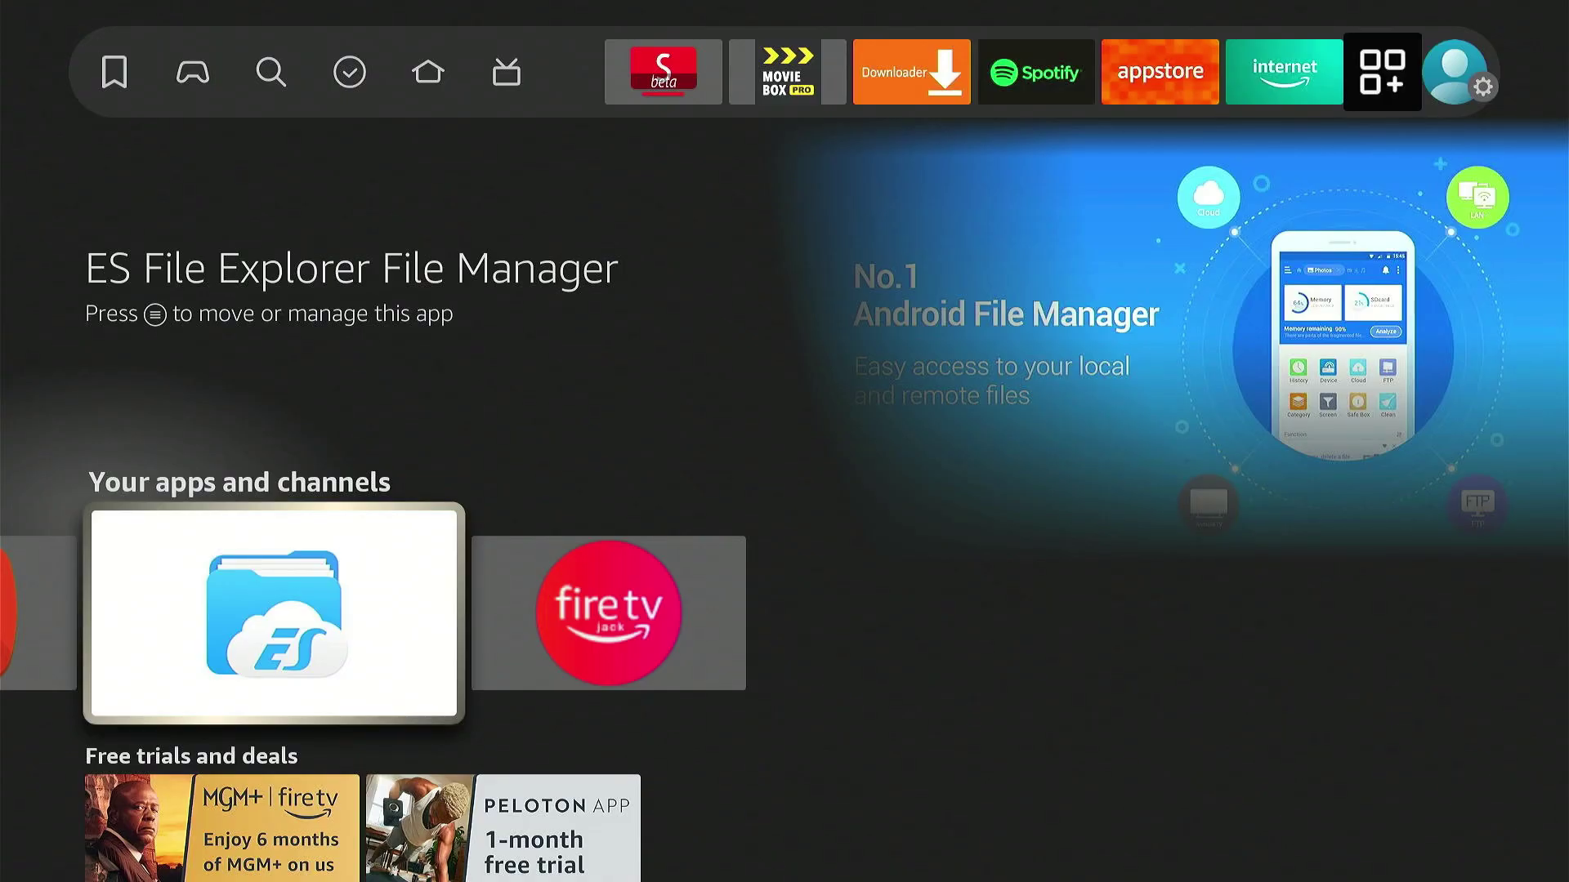
key(Right)
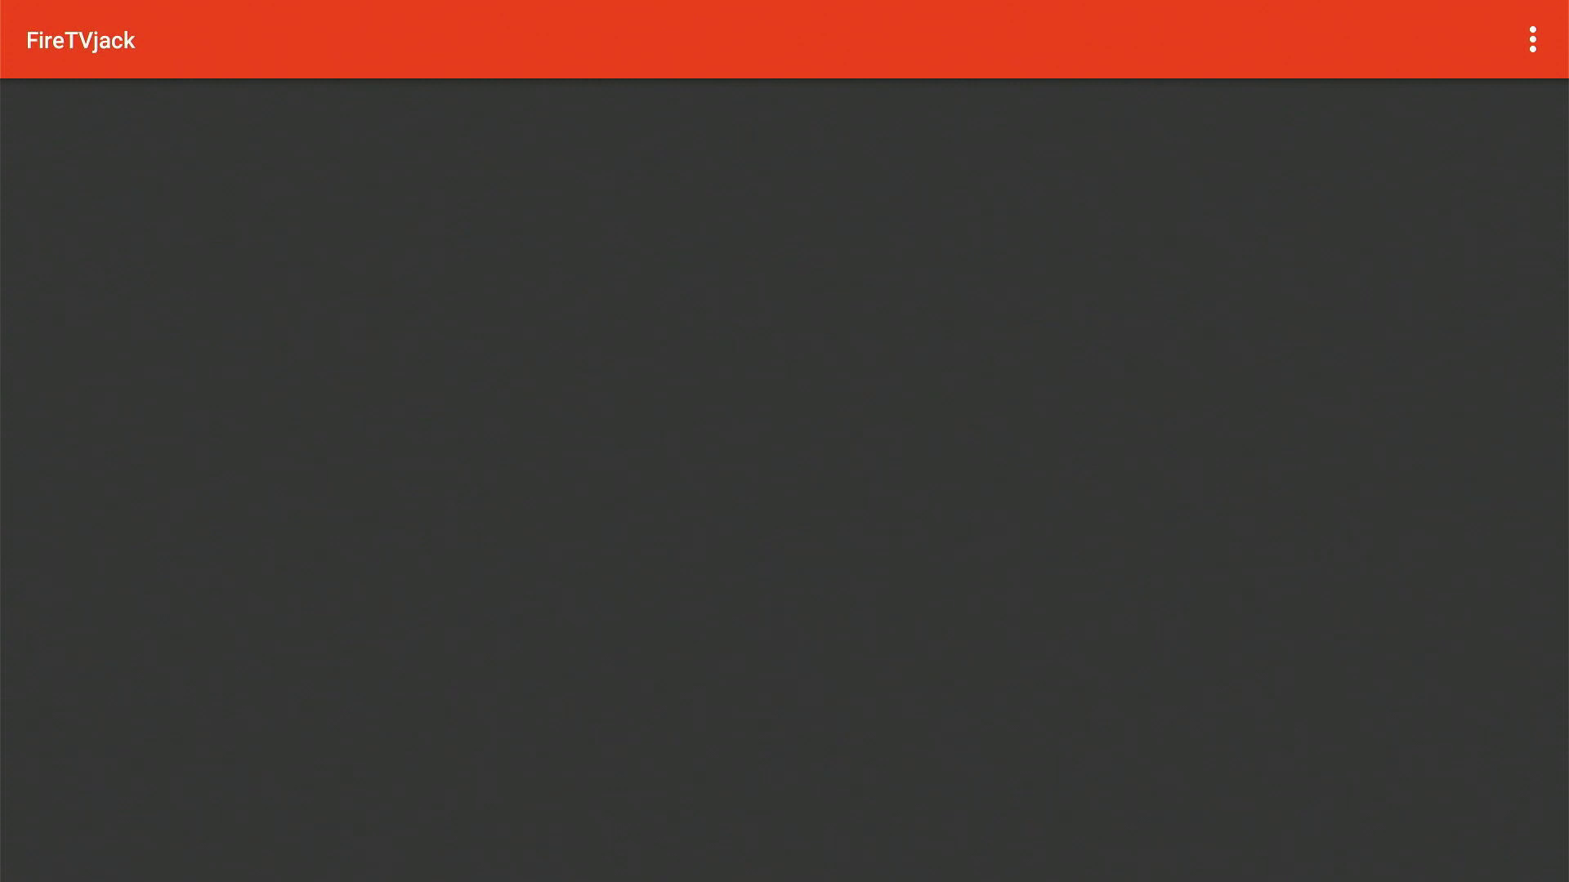
key(Escape)
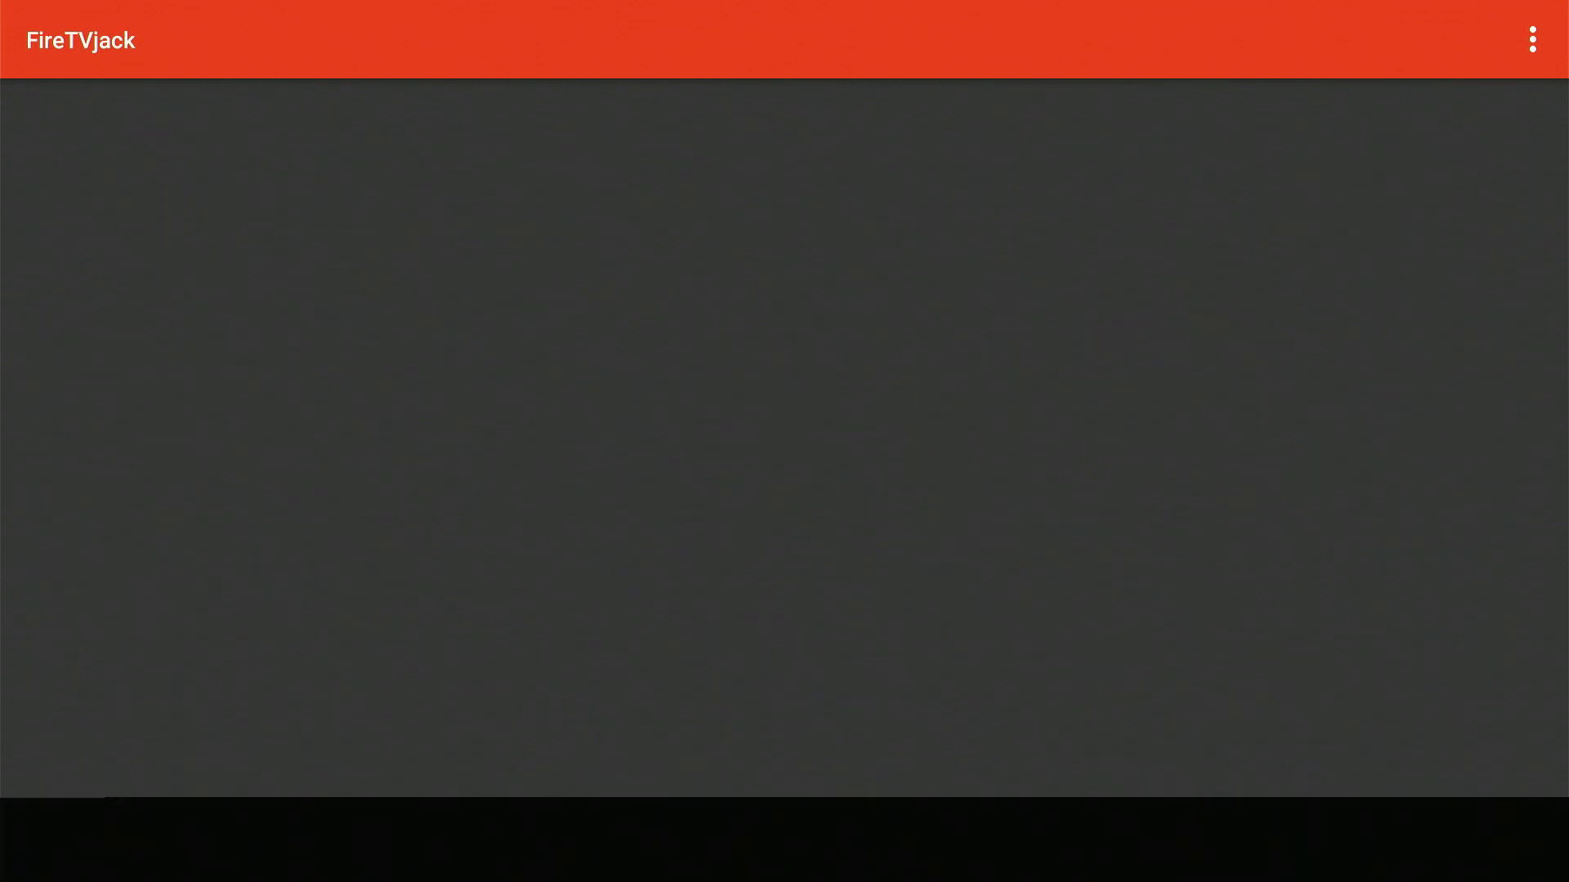